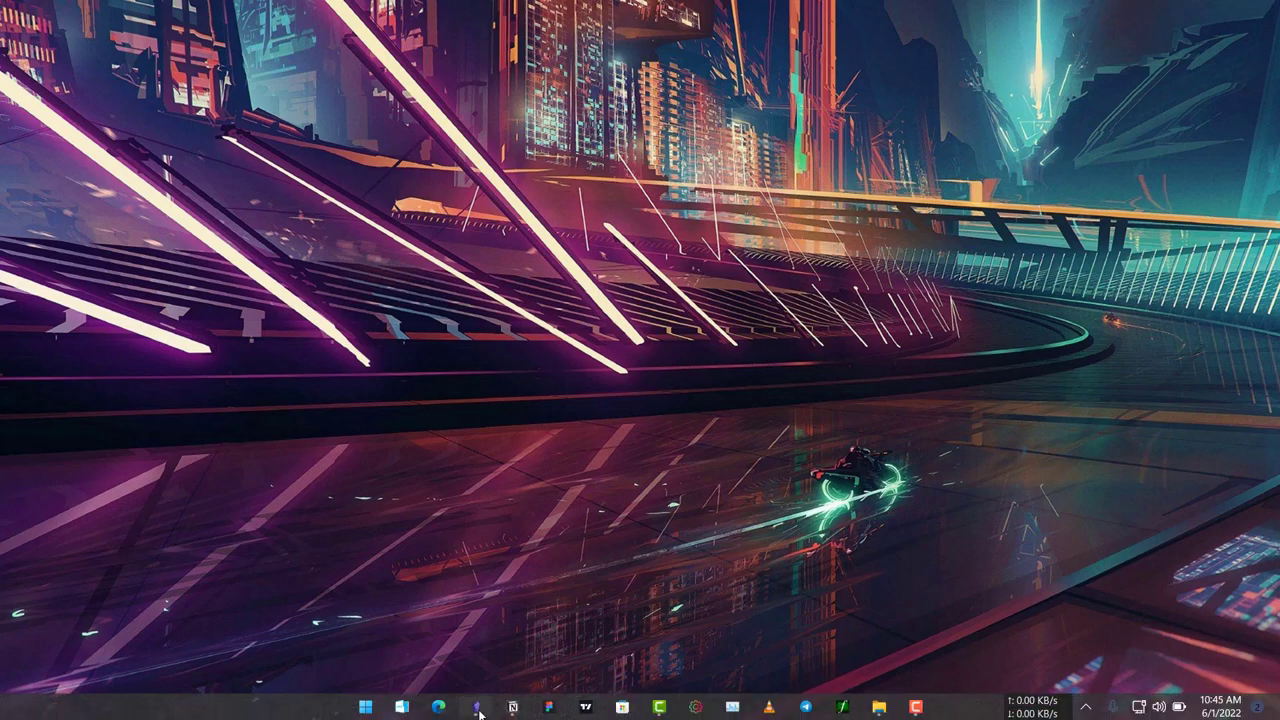
Switch to Obsidian and open the Reading List note from the dashboard.
{"action": "left_click", "coordinate": [478, 708]}
{"action": "scroll", "coordinate": [392, 398], "scroll_direction": "down", "scroll_amount": 2}
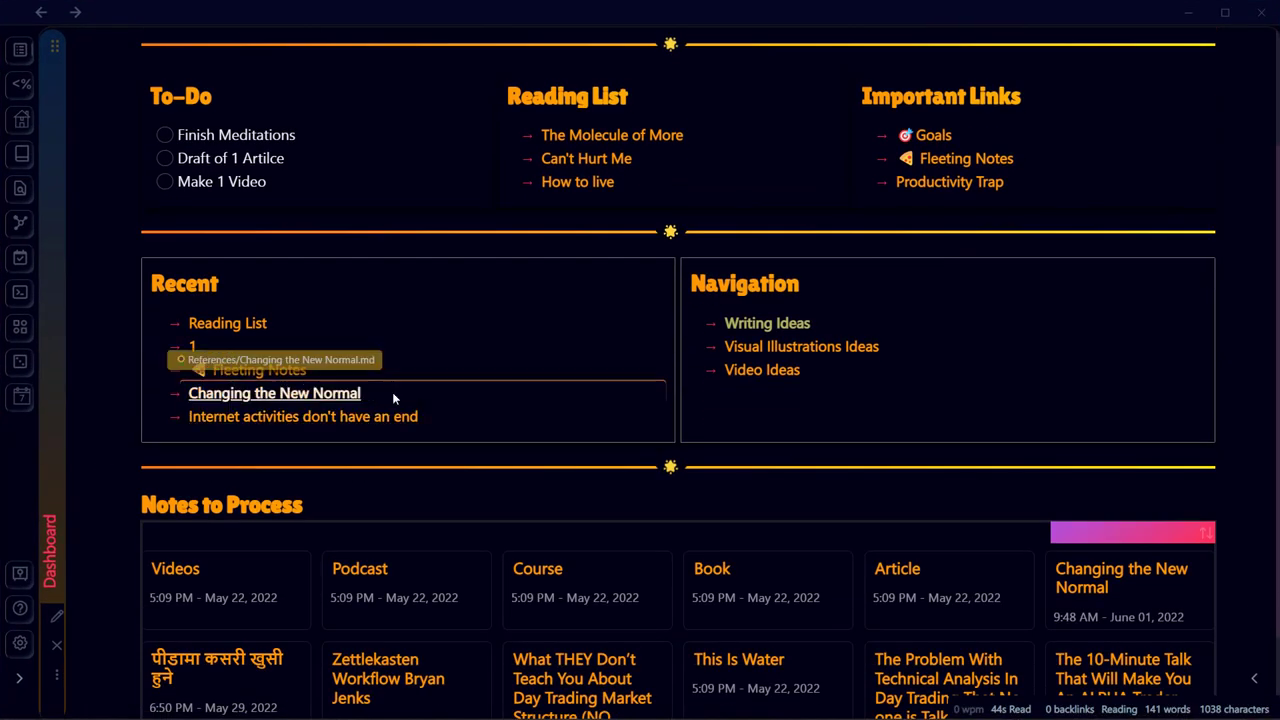
{"action": "scroll", "coordinate": [598, 450], "scroll_direction": "up", "scroll_amount": 2}
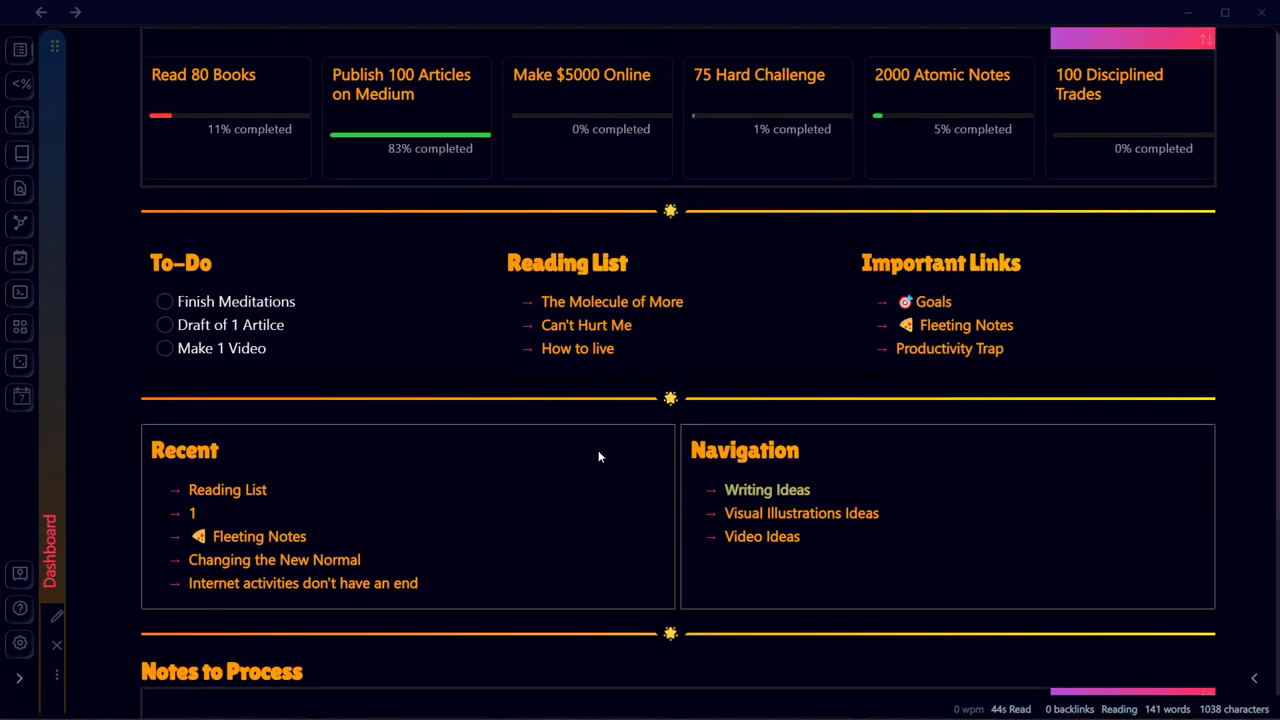
{"action": "left_click", "coordinate": [578, 265]}
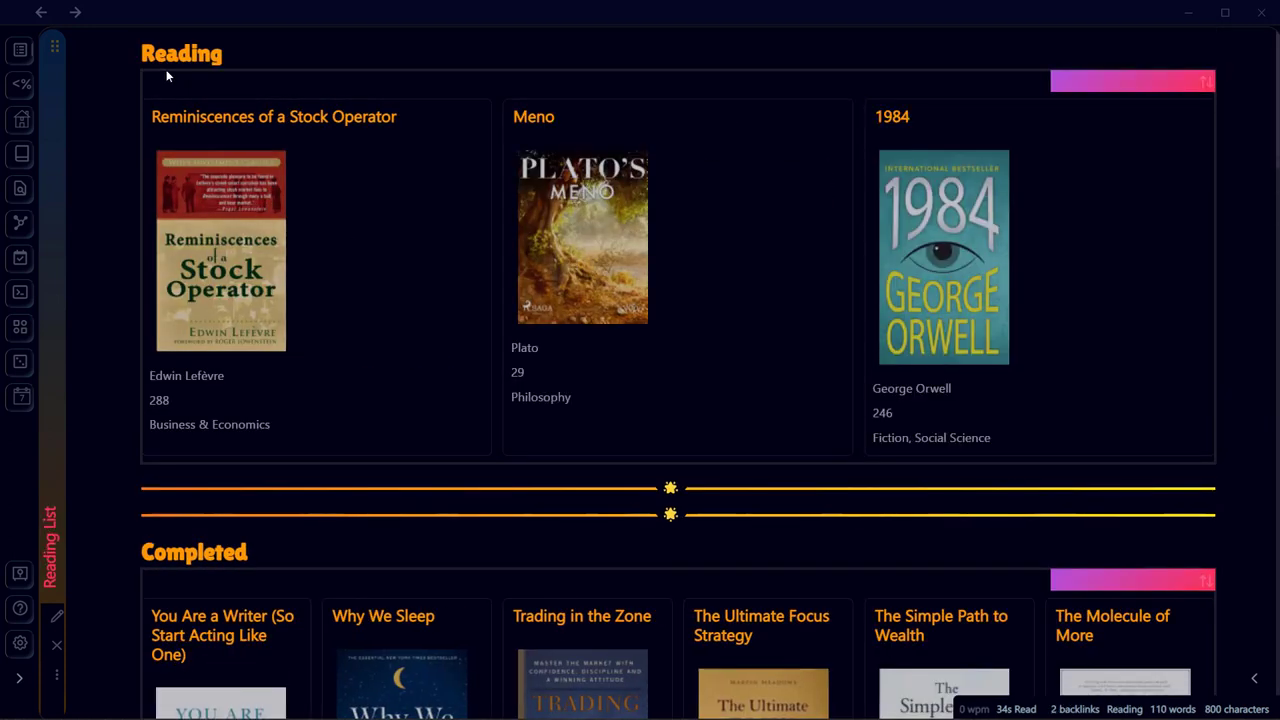
Examine the Reading, Completed and To Read sections, folding and unfolding the Completed heading.
{"action": "left_click", "coordinate": [130, 553]}
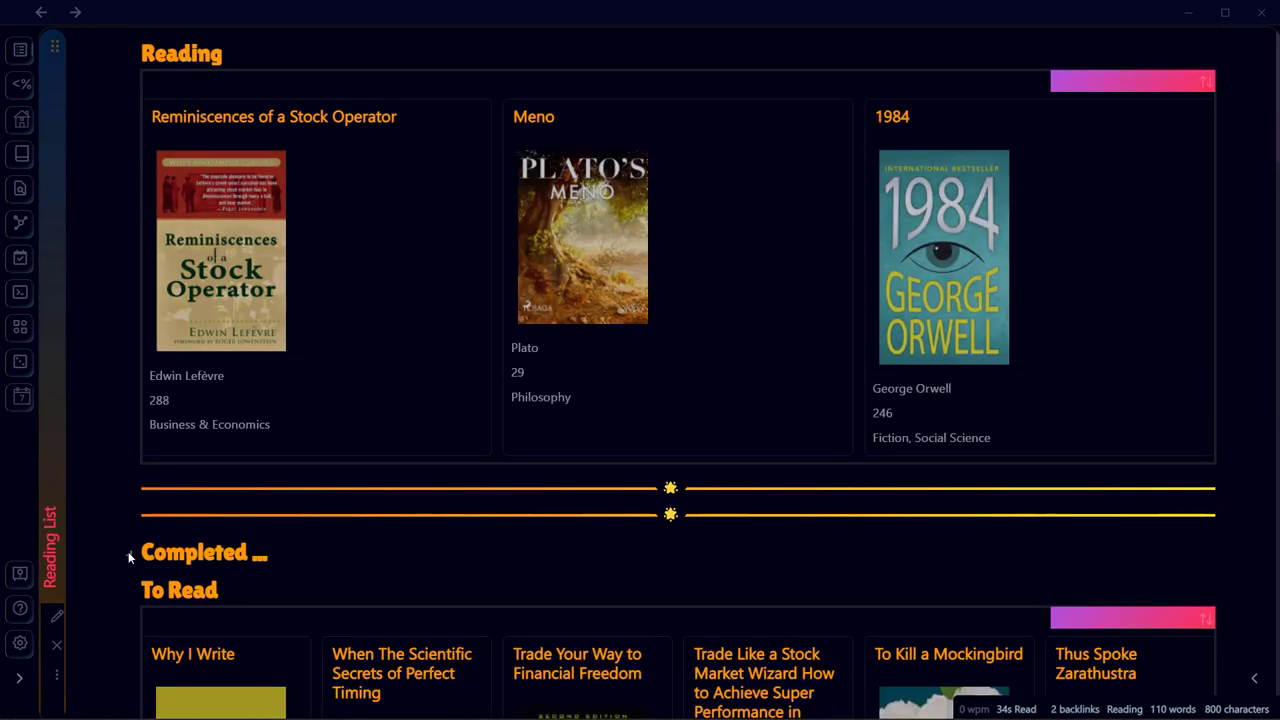
{"action": "scroll", "coordinate": [172, 421], "scroll_direction": "down", "scroll_amount": 2}
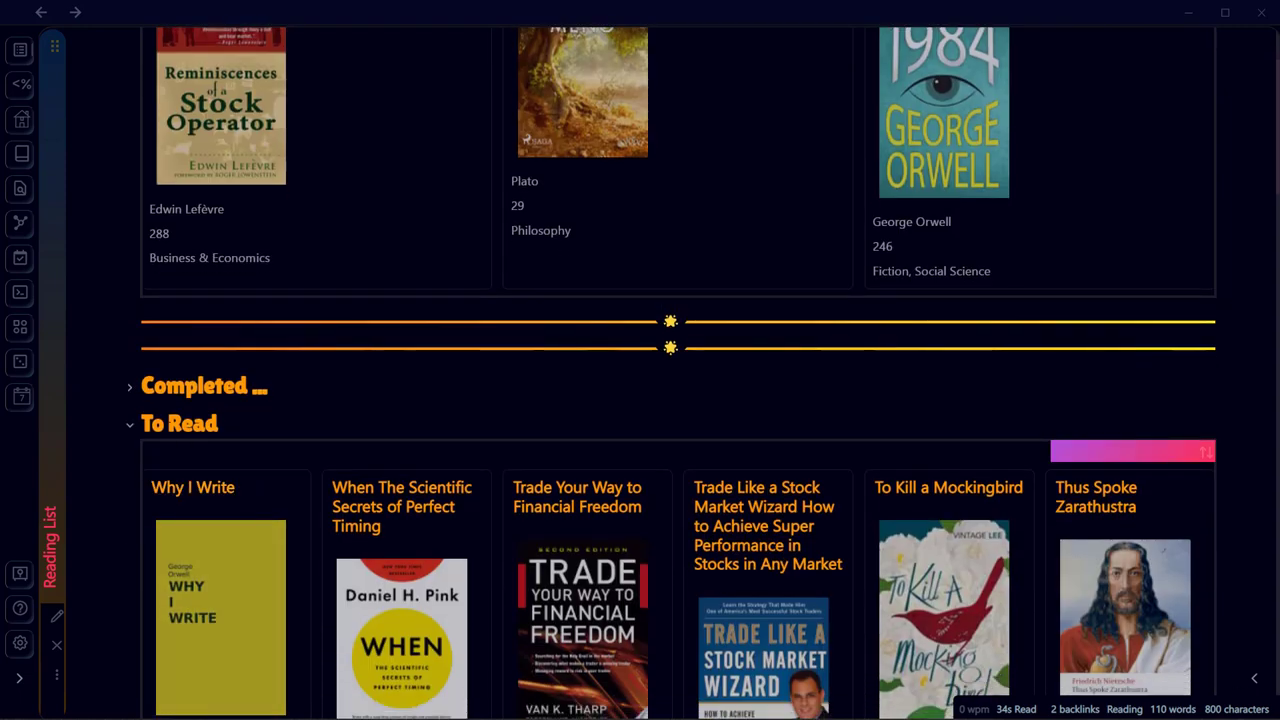
{"action": "scroll", "coordinate": [162, 447], "scroll_direction": "up", "scroll_amount": 2}
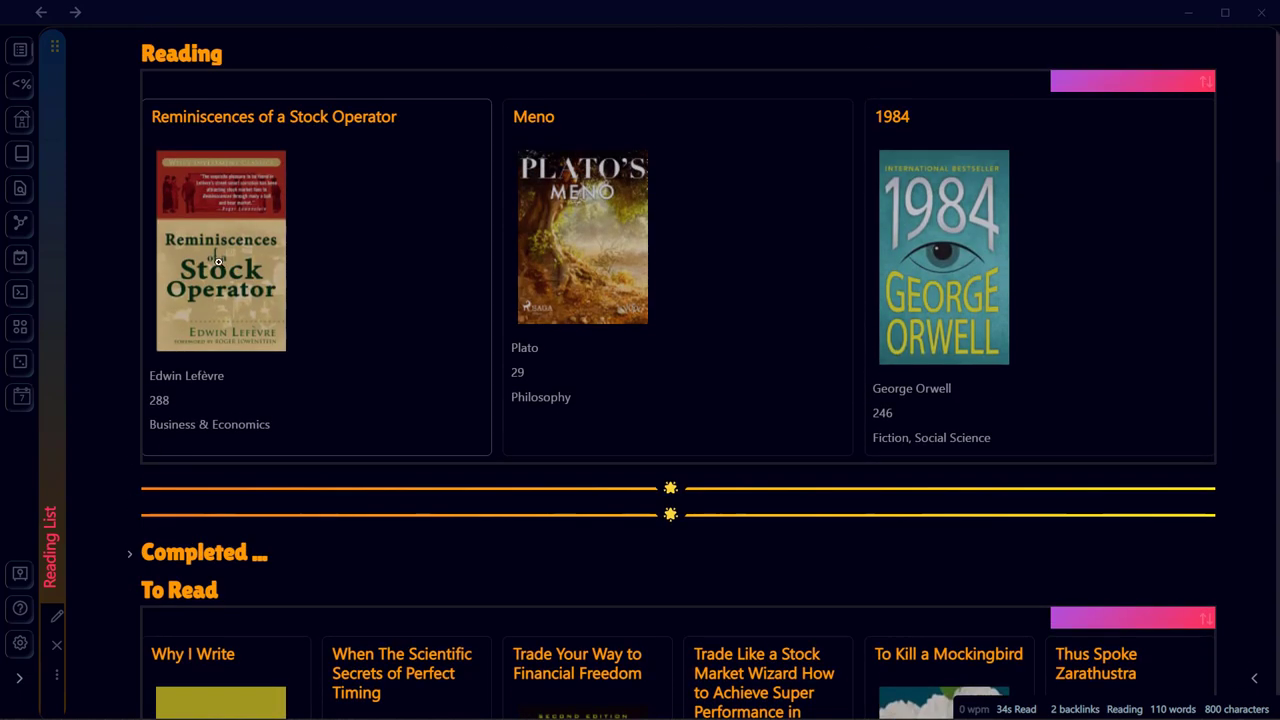
{"action": "left_click", "coordinate": [128, 554]}
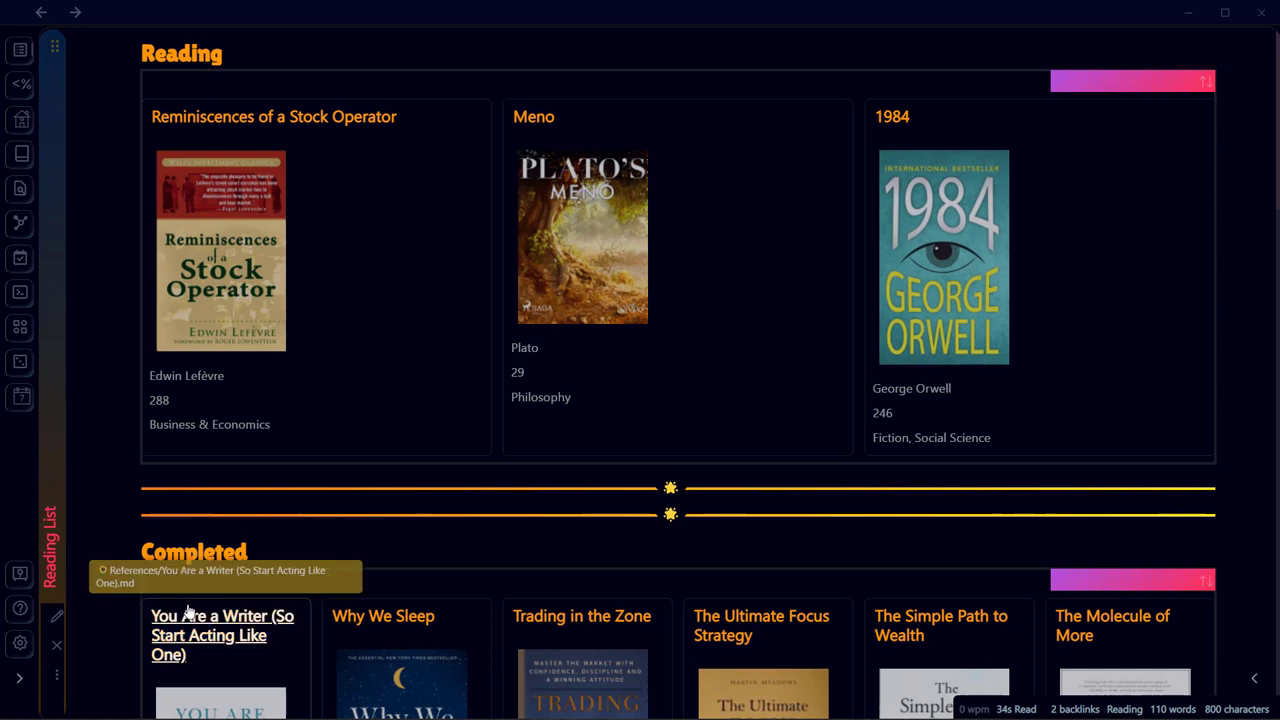
{"action": "scroll", "coordinate": [147, 72], "scroll_direction": "down", "scroll_amount": 1}
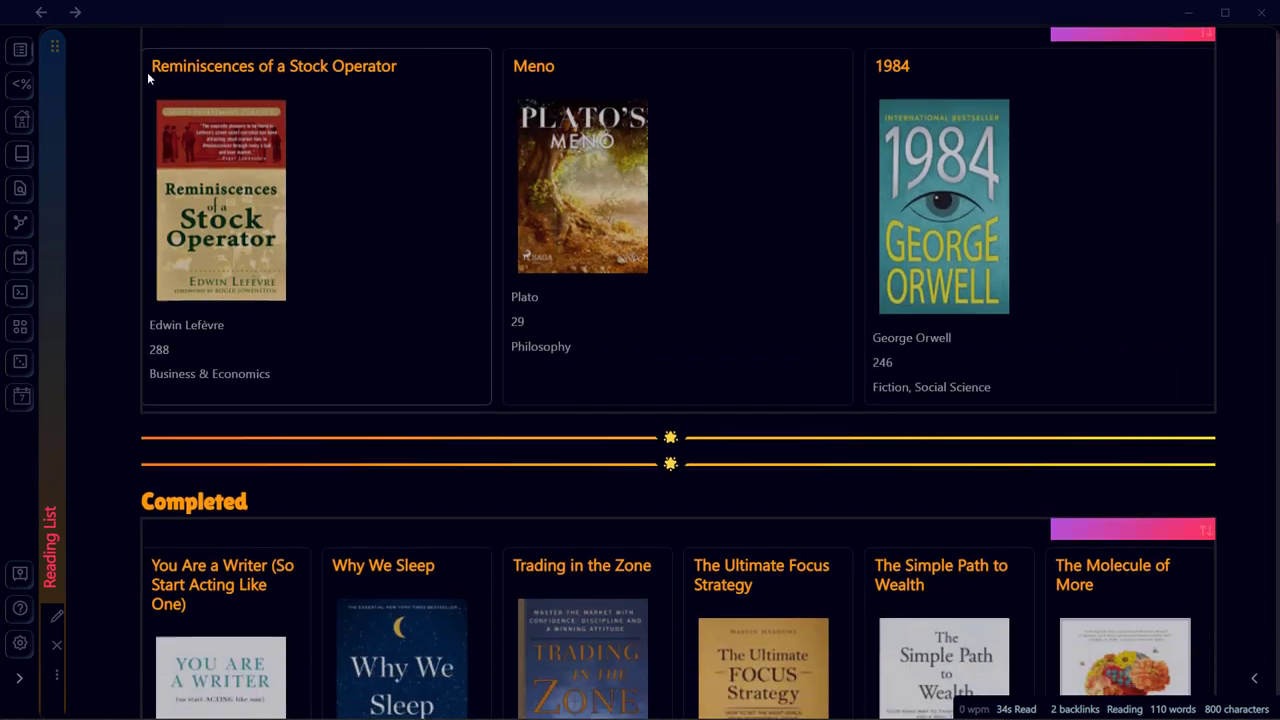
{"action": "scroll", "coordinate": [147, 72], "scroll_direction": "up", "scroll_amount": 1}
{"action": "scroll", "coordinate": [226, 442], "scroll_direction": "down", "scroll_amount": 2}
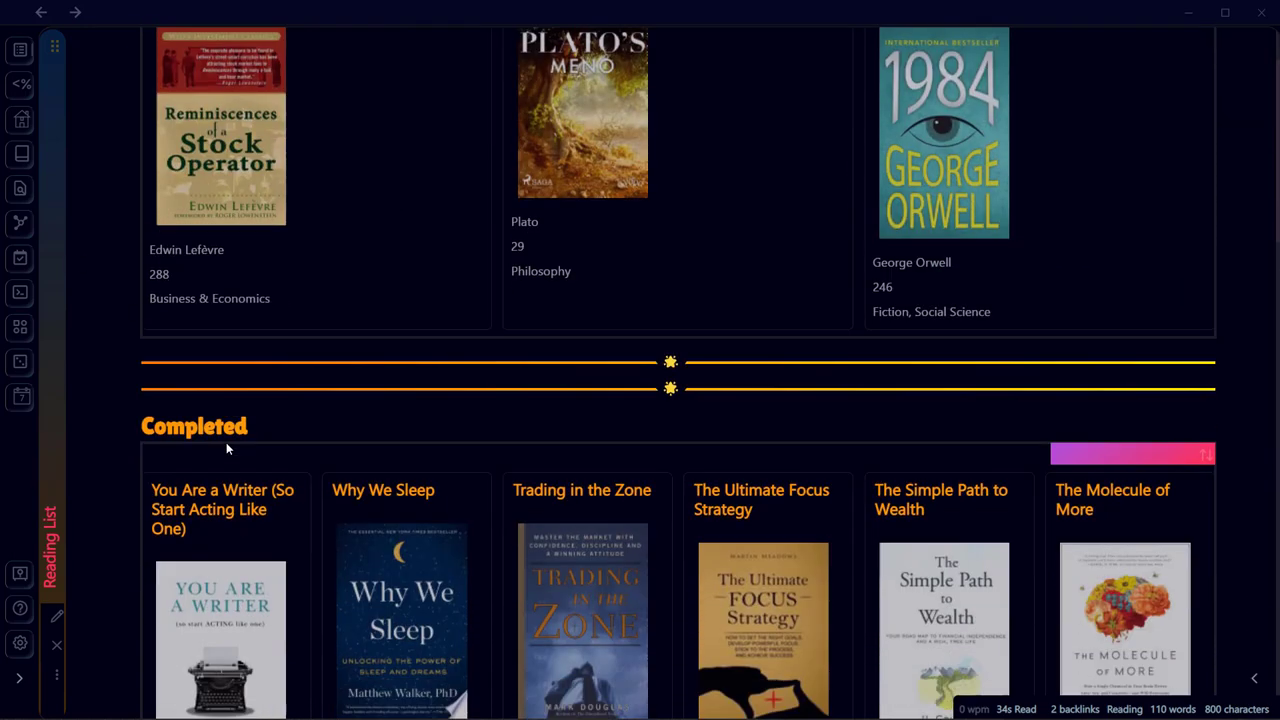
{"action": "scroll", "coordinate": [226, 442], "scroll_direction": "down", "scroll_amount": 5}
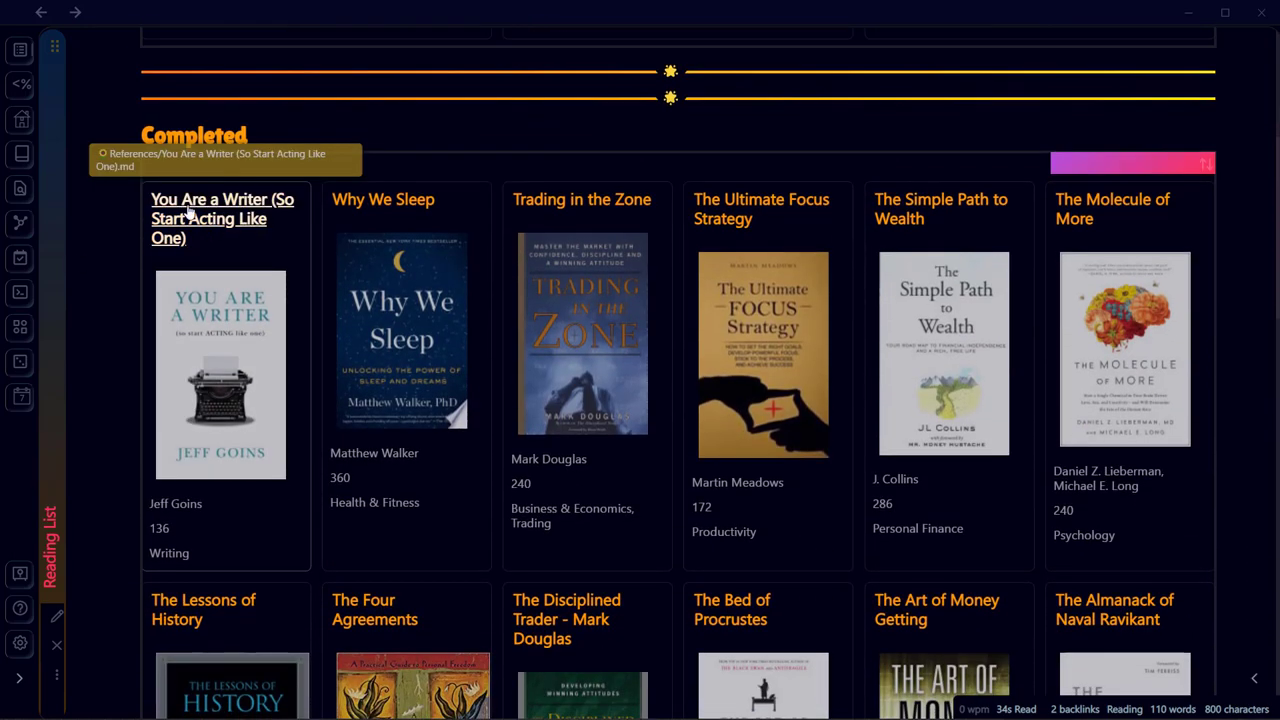
{"action": "left_click", "coordinate": [129, 138]}
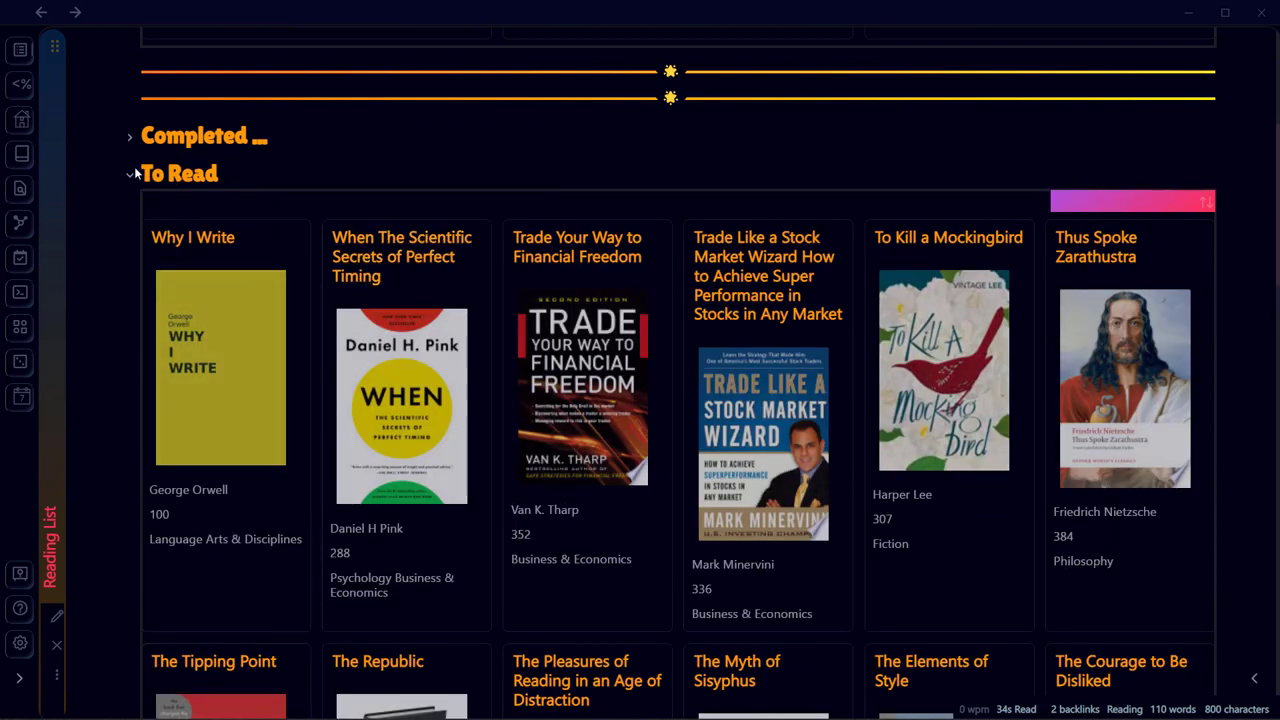
{"action": "left_click", "coordinate": [129, 137]}
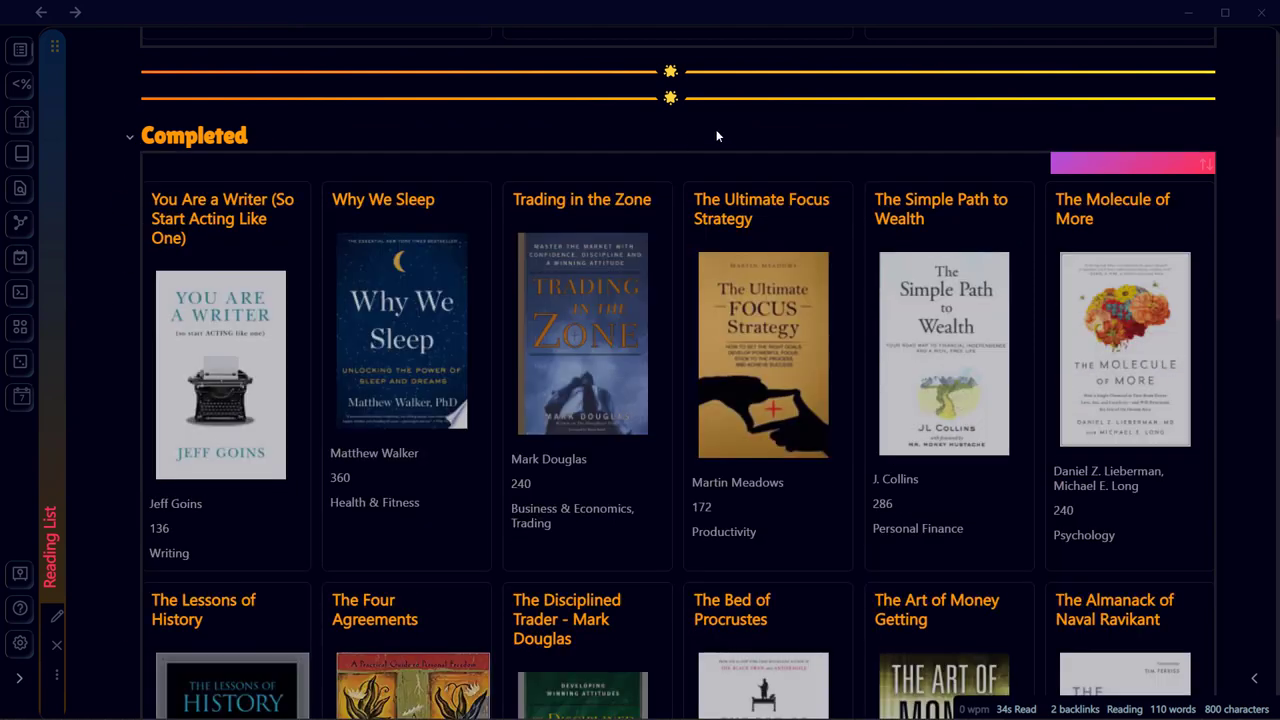
Open the Trading in the Zone note beside the Reading List and read through its contents.
{"action": "left_click", "coordinate": [572, 205]}
{"action": "scroll", "coordinate": [752, 260], "scroll_direction": "down", "scroll_amount": 19}
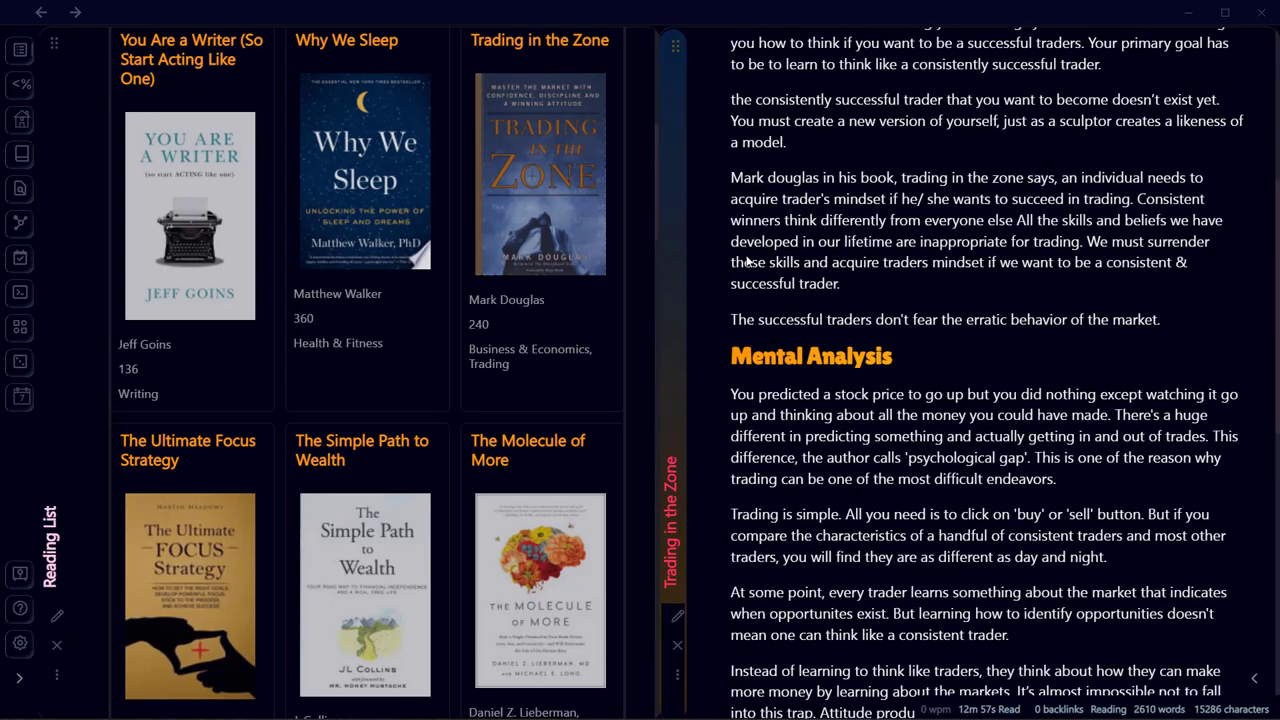
{"action": "scroll", "coordinate": [985, 400], "scroll_direction": "up", "scroll_amount": 10}
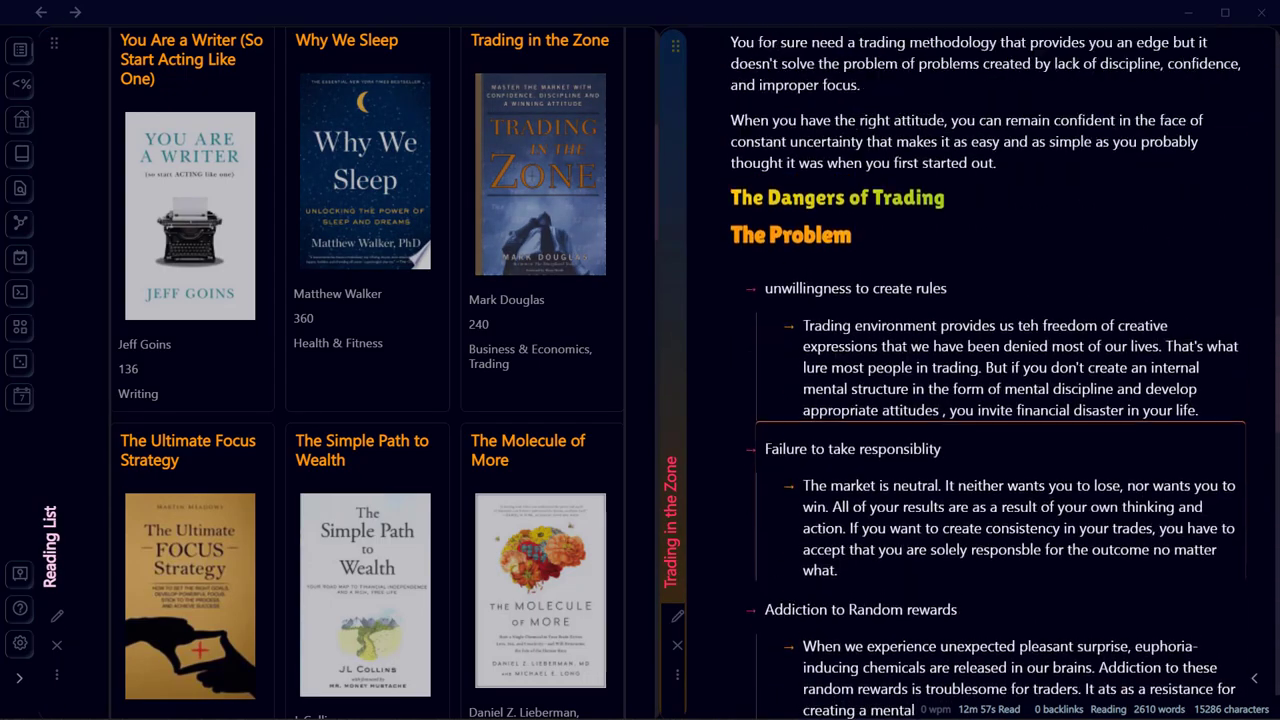
{"action": "scroll", "coordinate": [205, 297], "scroll_direction": "up", "scroll_amount": 5}
{"action": "scroll", "coordinate": [205, 297], "scroll_direction": "down", "scroll_amount": 5}
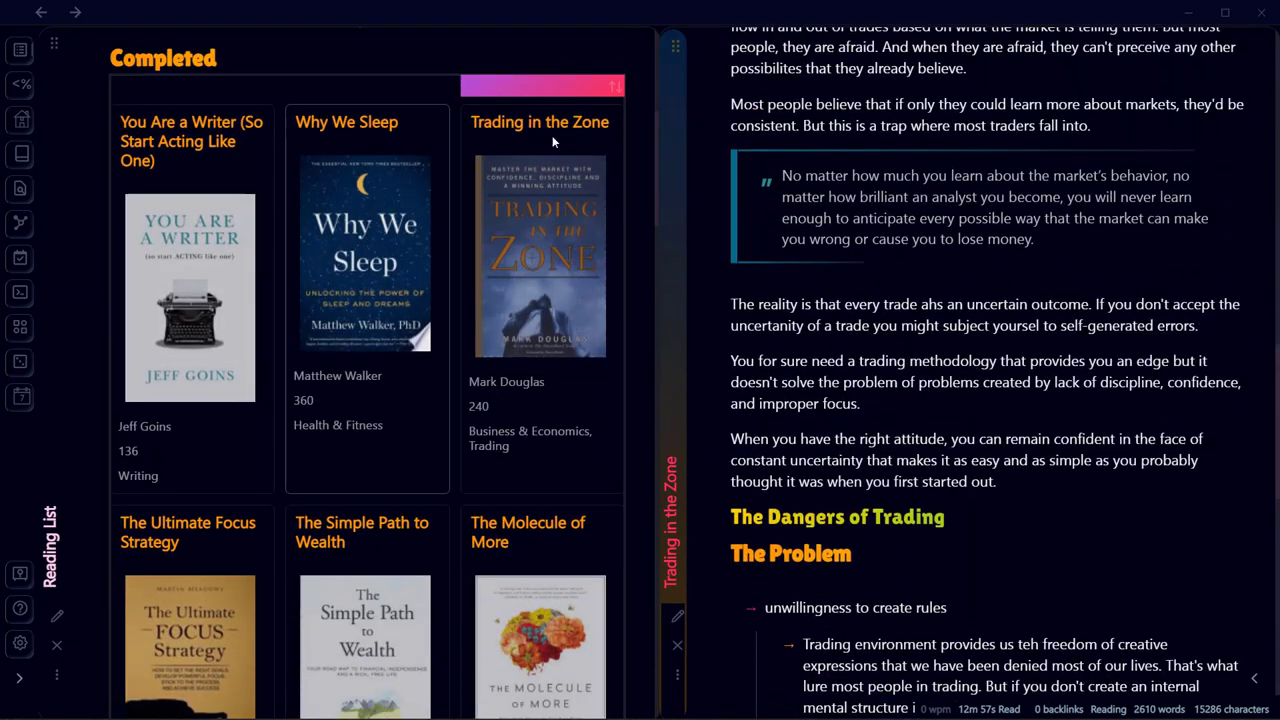
View the note for The Simple Path to Wealth and go back to the Reading List.
{"action": "scroll", "coordinate": [480, 206], "scroll_direction": "down", "scroll_amount": 2}
{"action": "left_click", "coordinate": [373, 358]}
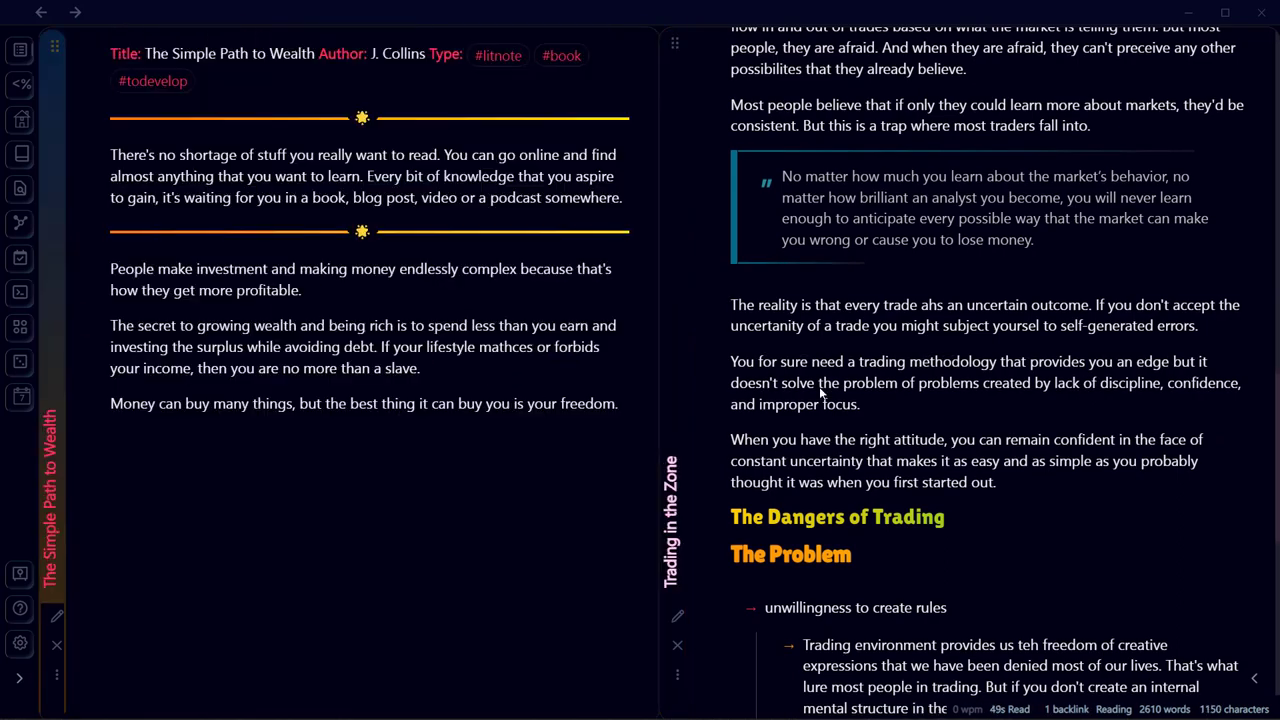
{"action": "left_click", "coordinate": [40, 12]}
Close the Trading in the Zone pane and go back to the start of the Reading List.
{"action": "left_click", "coordinate": [748, 183]}
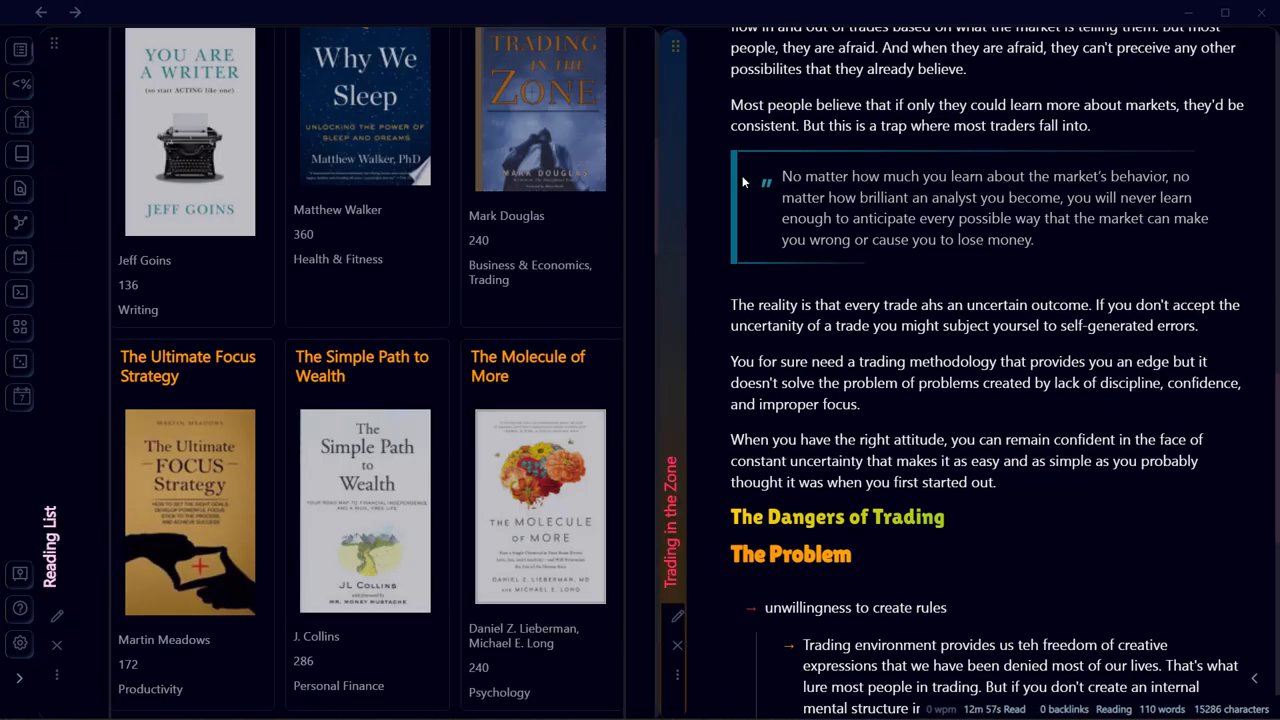
{"action": "key", "text": "ctrl+w"}
{"action": "scroll", "coordinate": [516, 370], "scroll_direction": "up", "scroll_amount": 3}
{"action": "scroll", "coordinate": [515, 370], "scroll_direction": "up", "scroll_amount": 5}
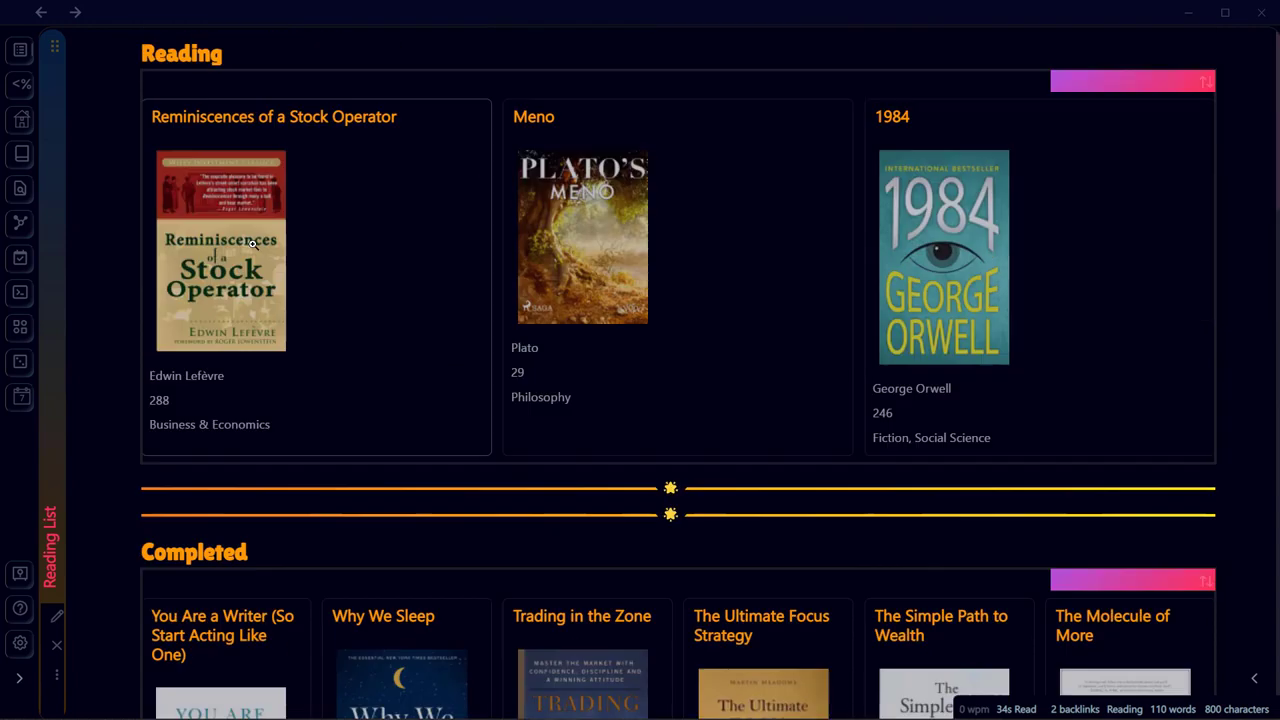
Look through the Completed and To Read book cards and return to the Dashboard note.
{"action": "scroll", "coordinate": [113, 350], "scroll_direction": "down", "scroll_amount": 1}
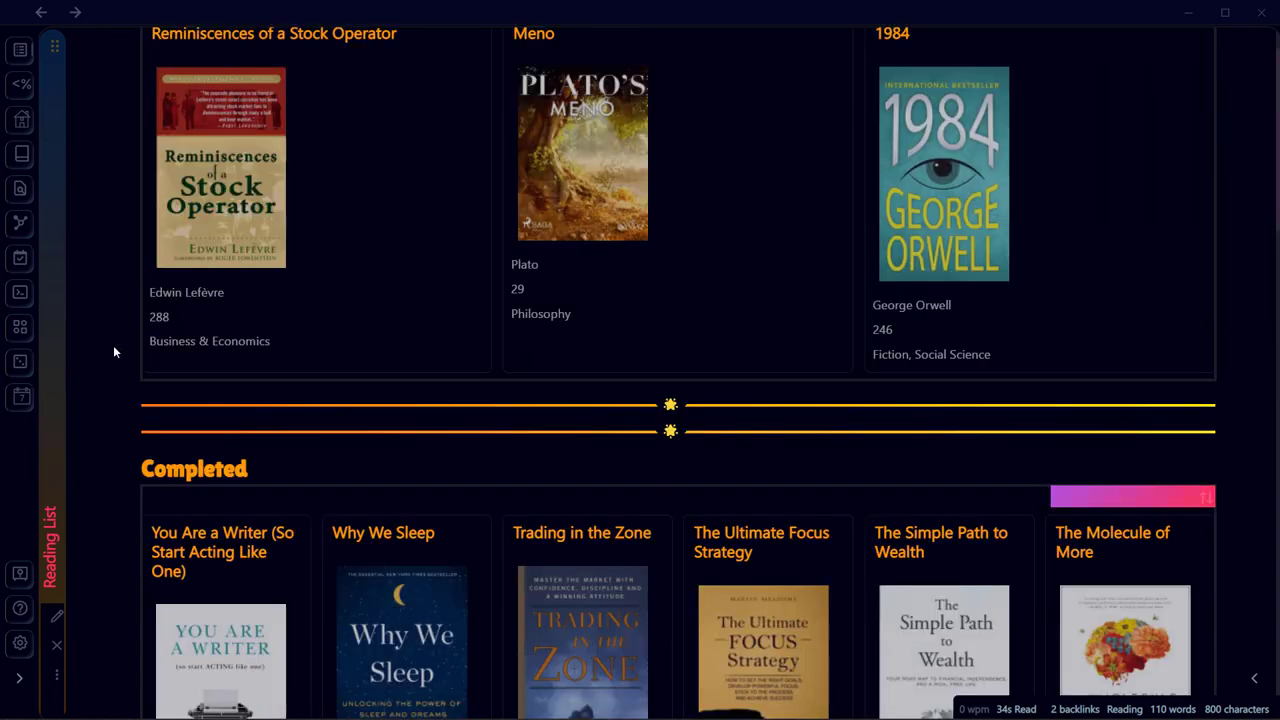
{"action": "scroll", "coordinate": [125, 345], "scroll_direction": "down", "scroll_amount": 13}
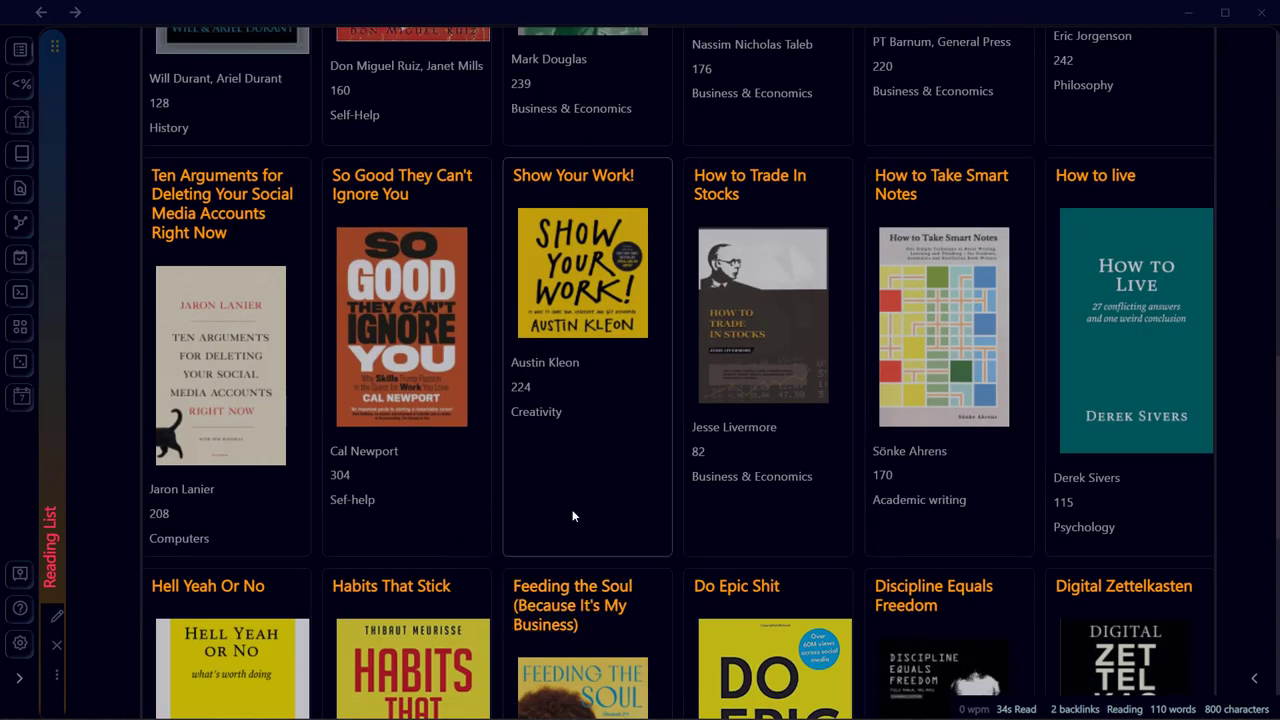
{"action": "scroll", "coordinate": [572, 516], "scroll_direction": "down", "scroll_amount": 12}
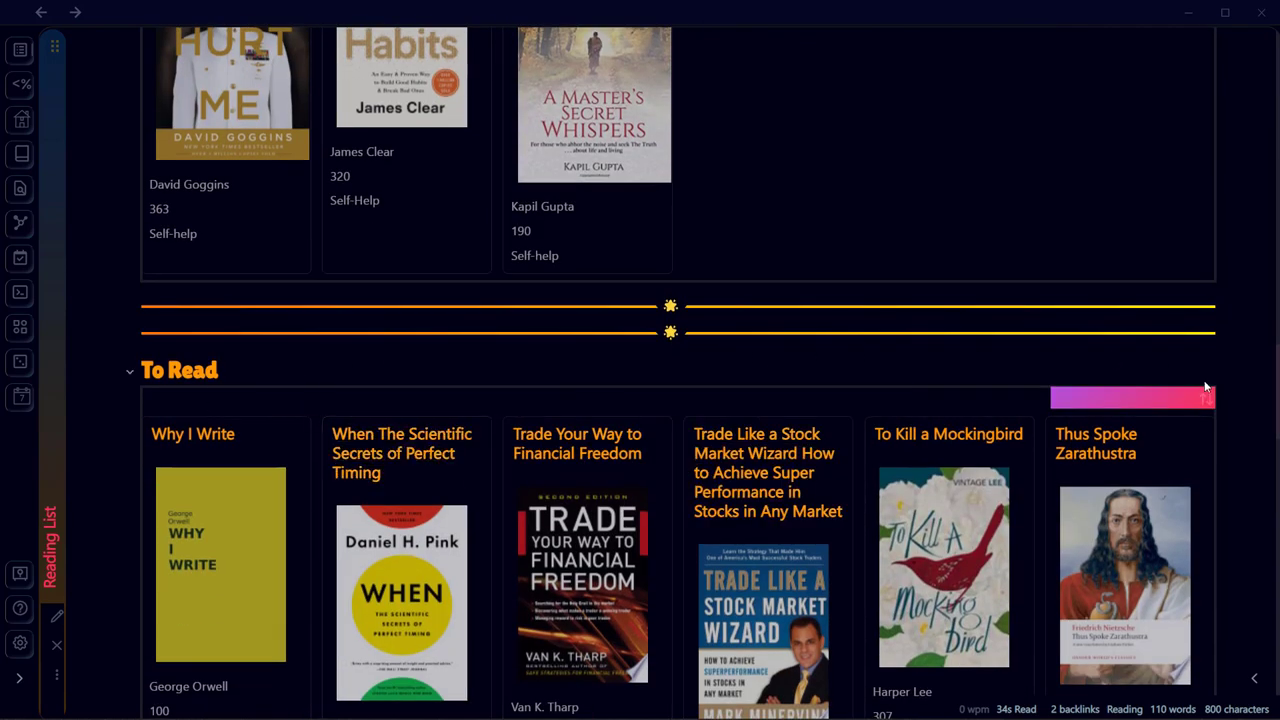
{"action": "left_click", "coordinate": [1205, 398]}
{"action": "left_click", "coordinate": [321, 285]}
{"action": "key", "text": "ctrl+alt+Left"}
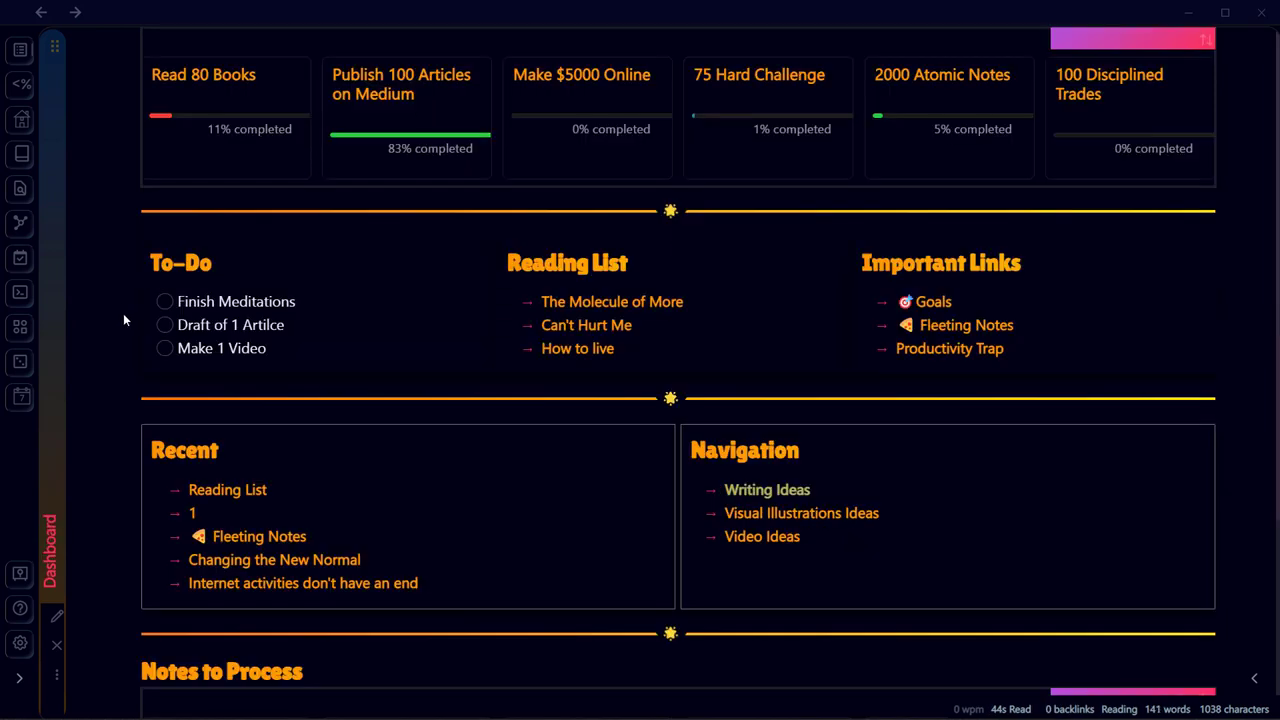
Search the community plugins for "book" and open the details of the Book Search plugin.
{"action": "left_click", "coordinate": [19, 643]}
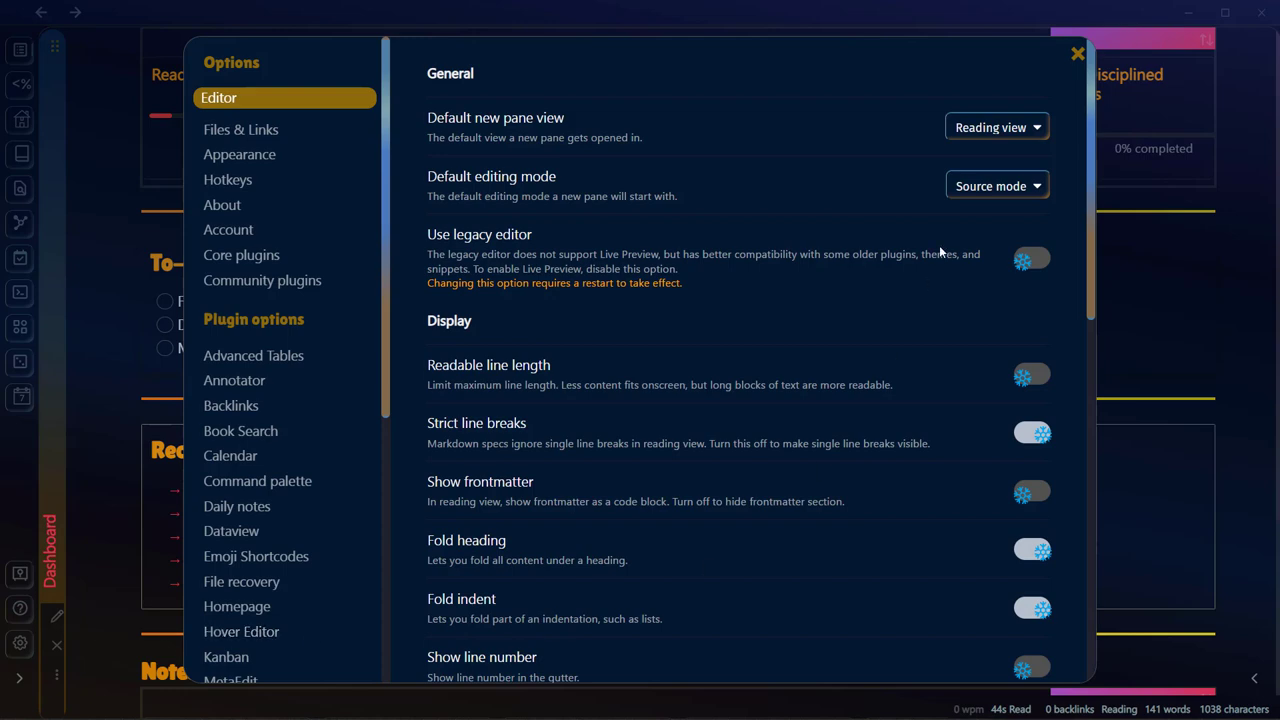
{"action": "left_click", "coordinate": [305, 280]}
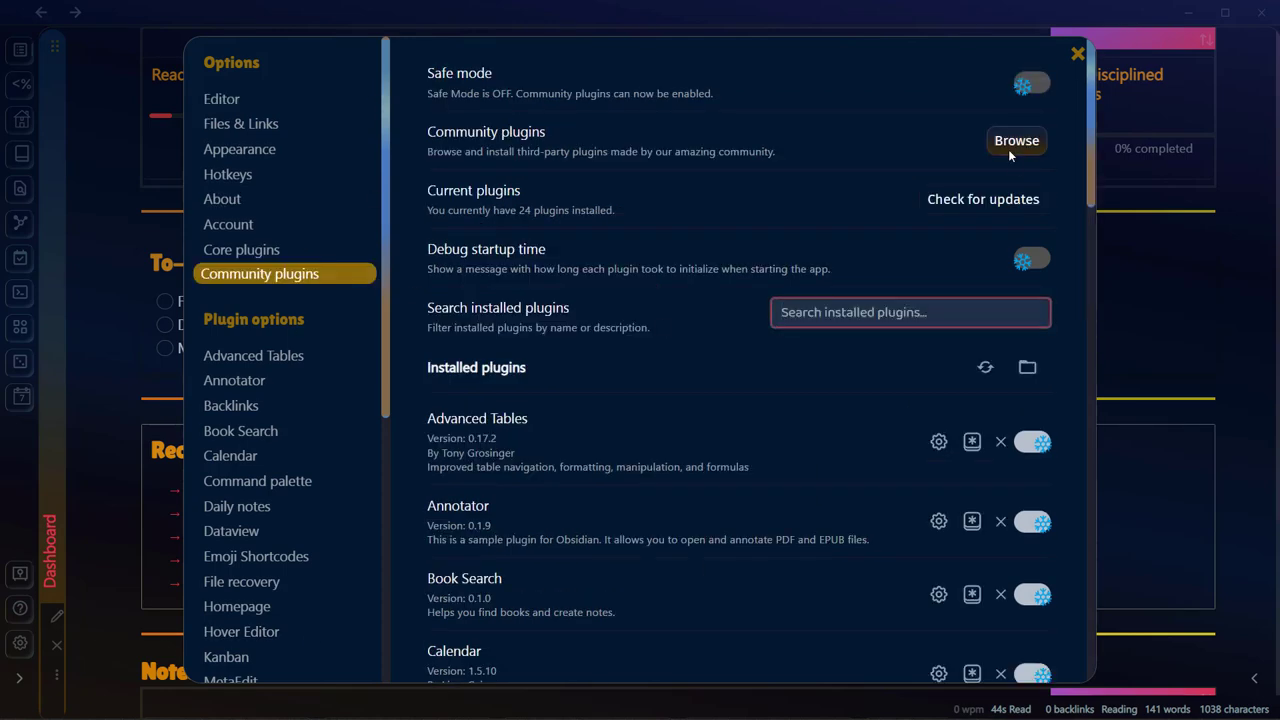
{"action": "left_click", "coordinate": [1016, 141]}
{"action": "type", "text": "b"}
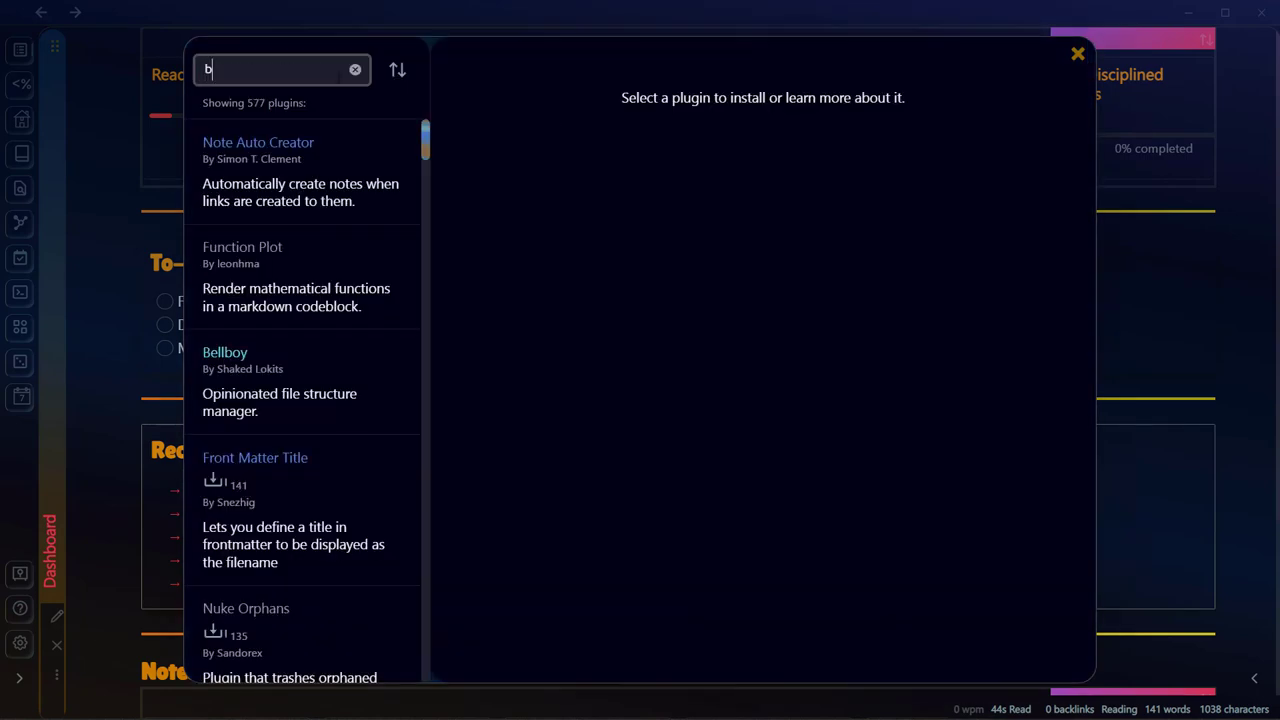
{"action": "type", "text": "ook"}
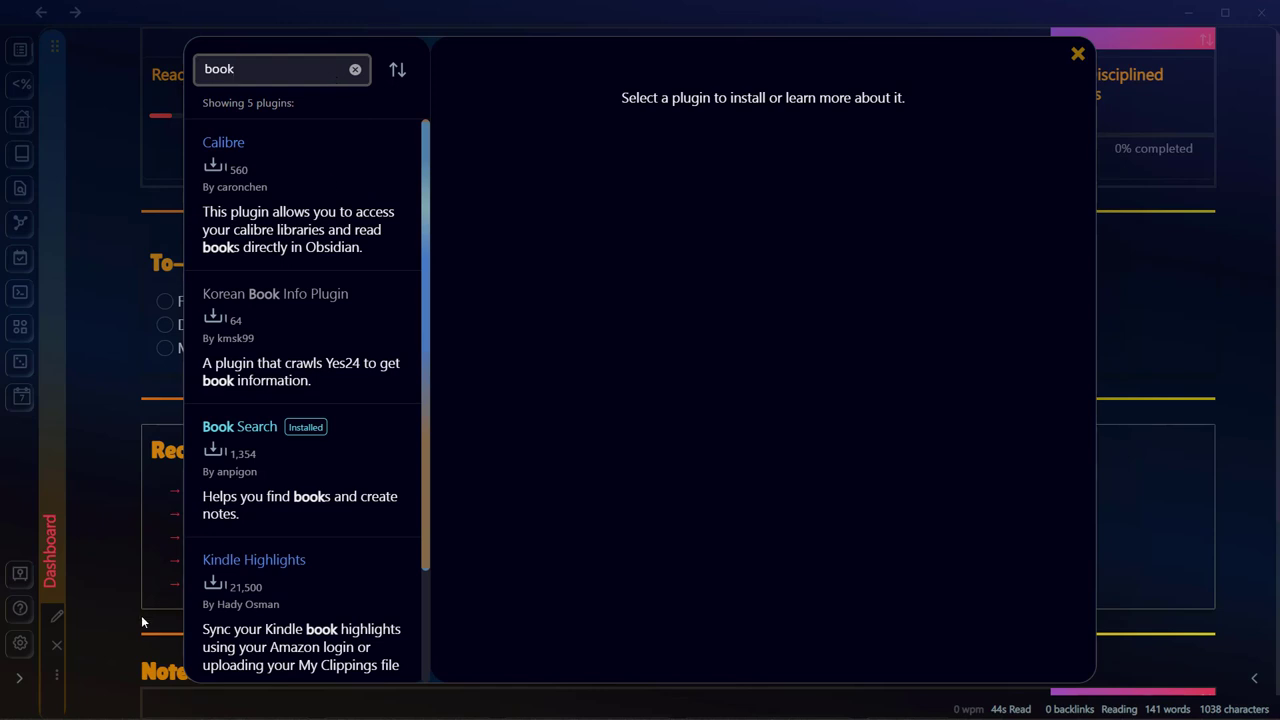
{"action": "left_click", "coordinate": [278, 530]}
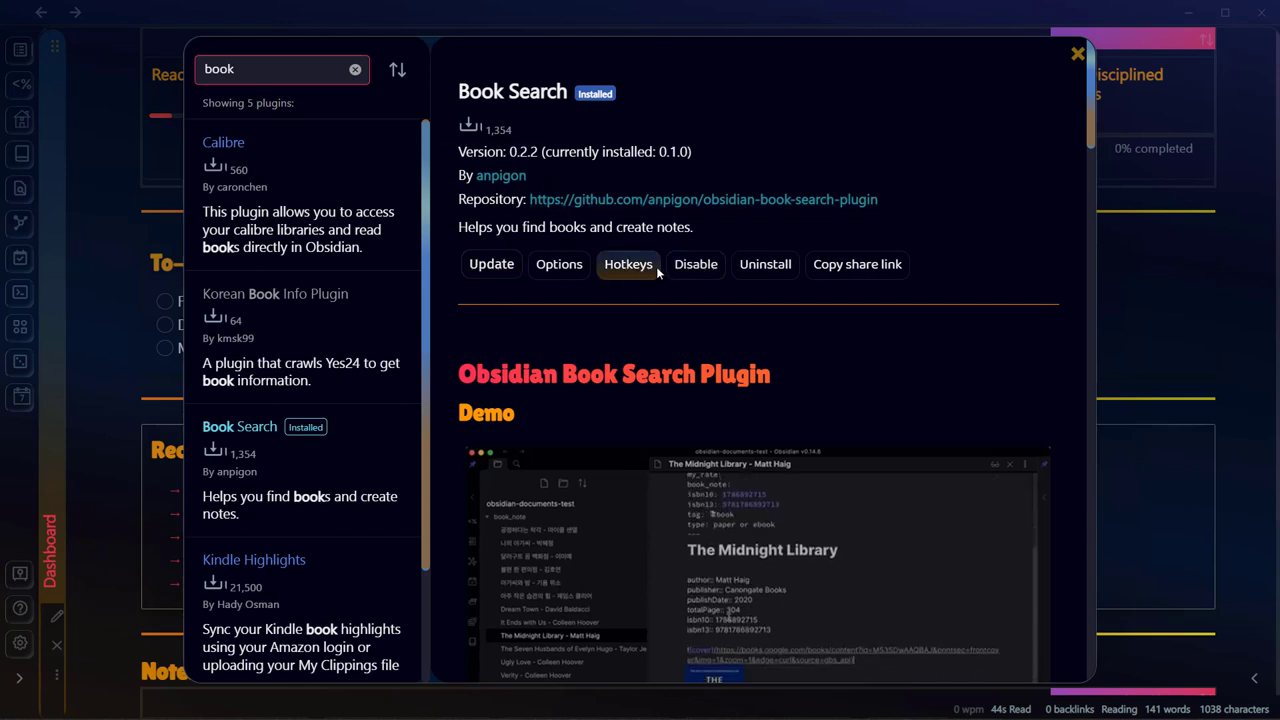
Check the hotkey for creating a new book note and open the Book Search plugin settings.
{"action": "left_click", "coordinate": [624, 266]}
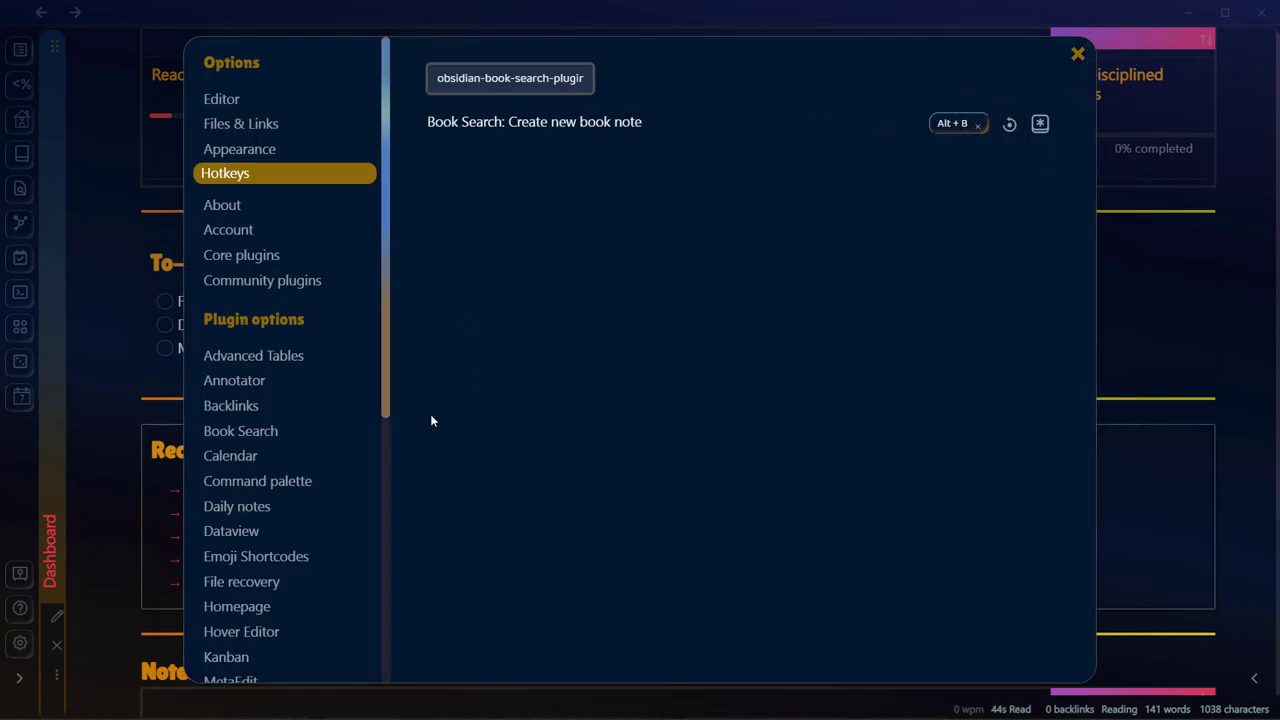
{"action": "scroll", "coordinate": [233, 429], "scroll_direction": "down", "scroll_amount": 3}
{"action": "left_click", "coordinate": [238, 266]}
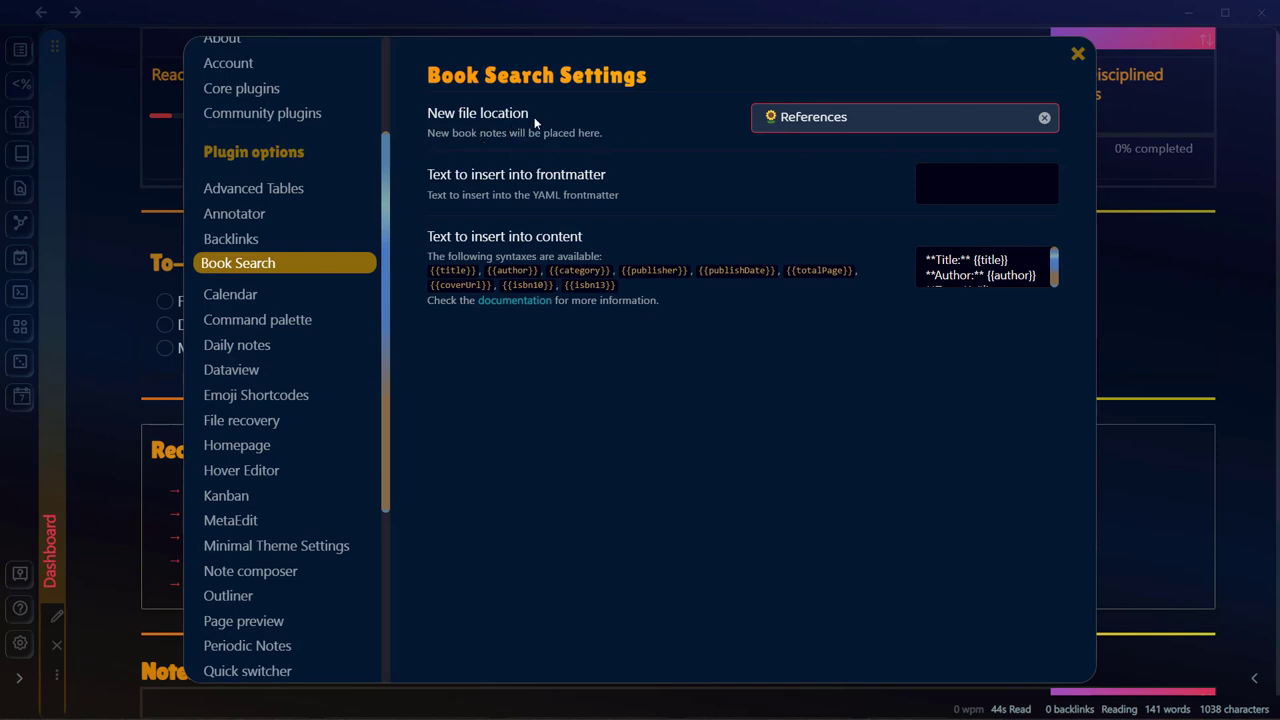
Examine the new file location and frontmatter text fields in the Book Search settings.
{"action": "left_click", "coordinate": [866, 118]}
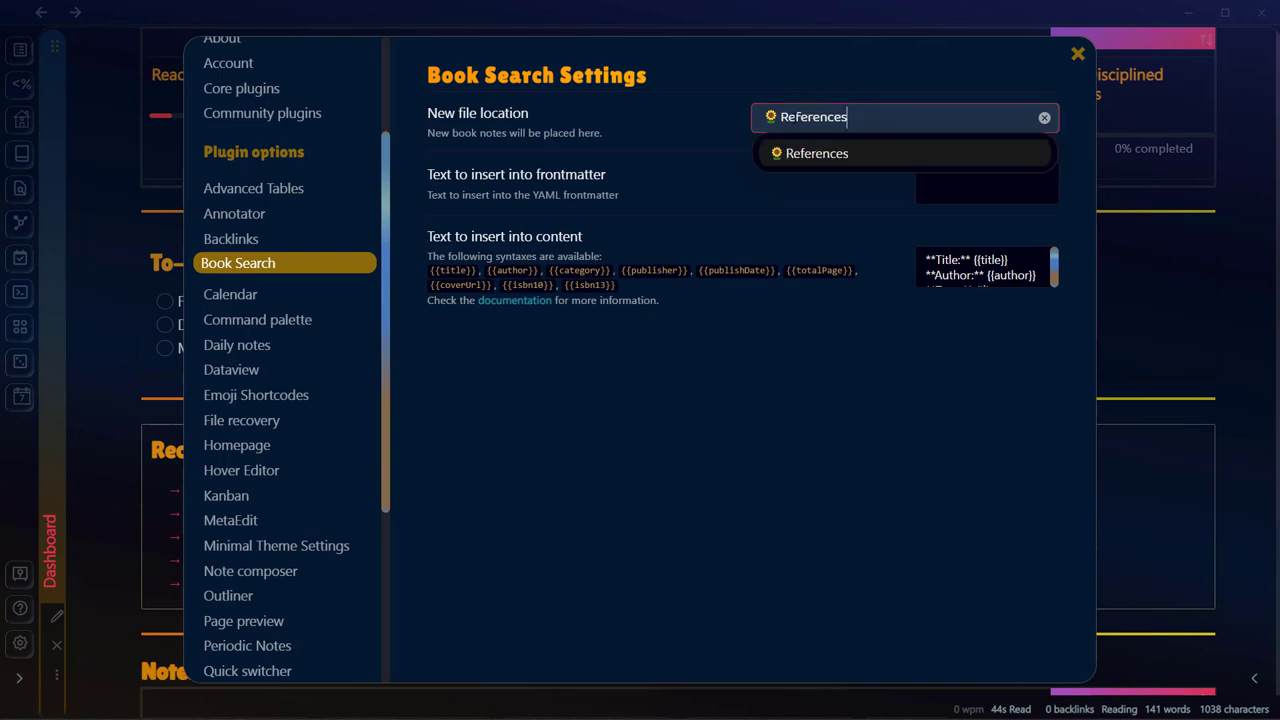
{"action": "left_click", "coordinate": [641, 148]}
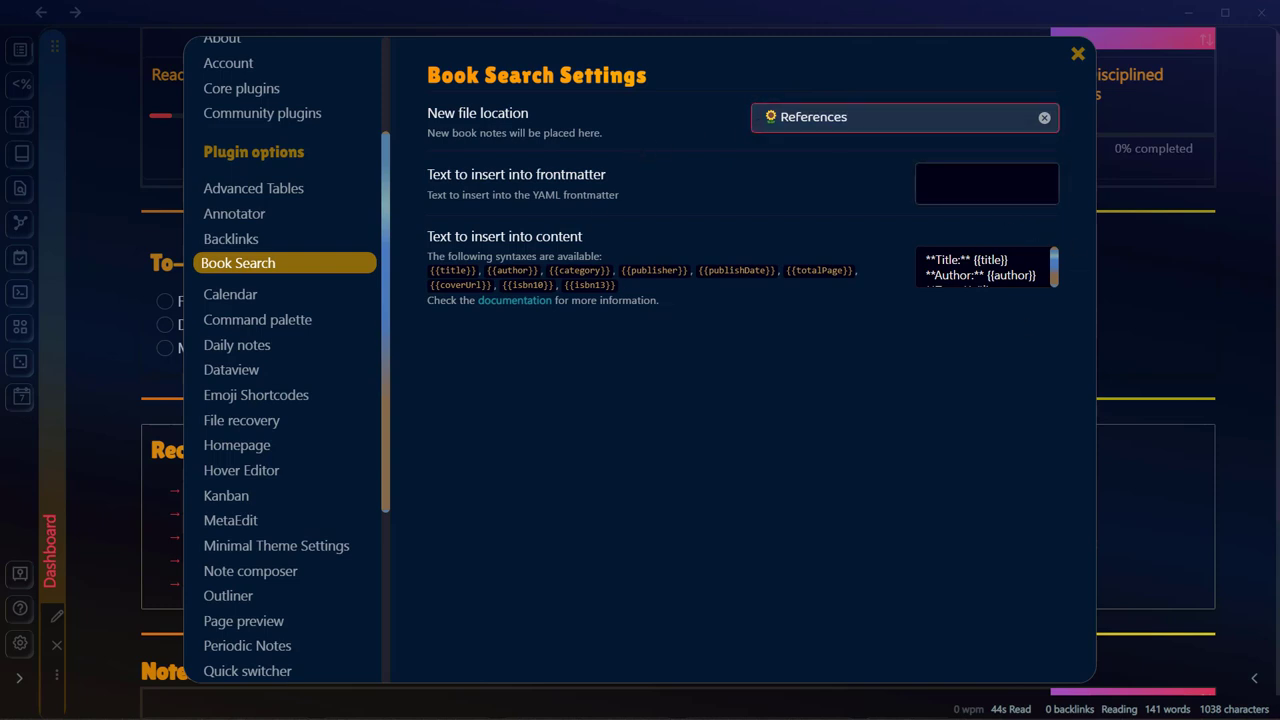
{"action": "left_click", "coordinate": [976, 186]}
{"action": "left_click", "coordinate": [568, 178]}
{"action": "left_click", "coordinate": [992, 196]}
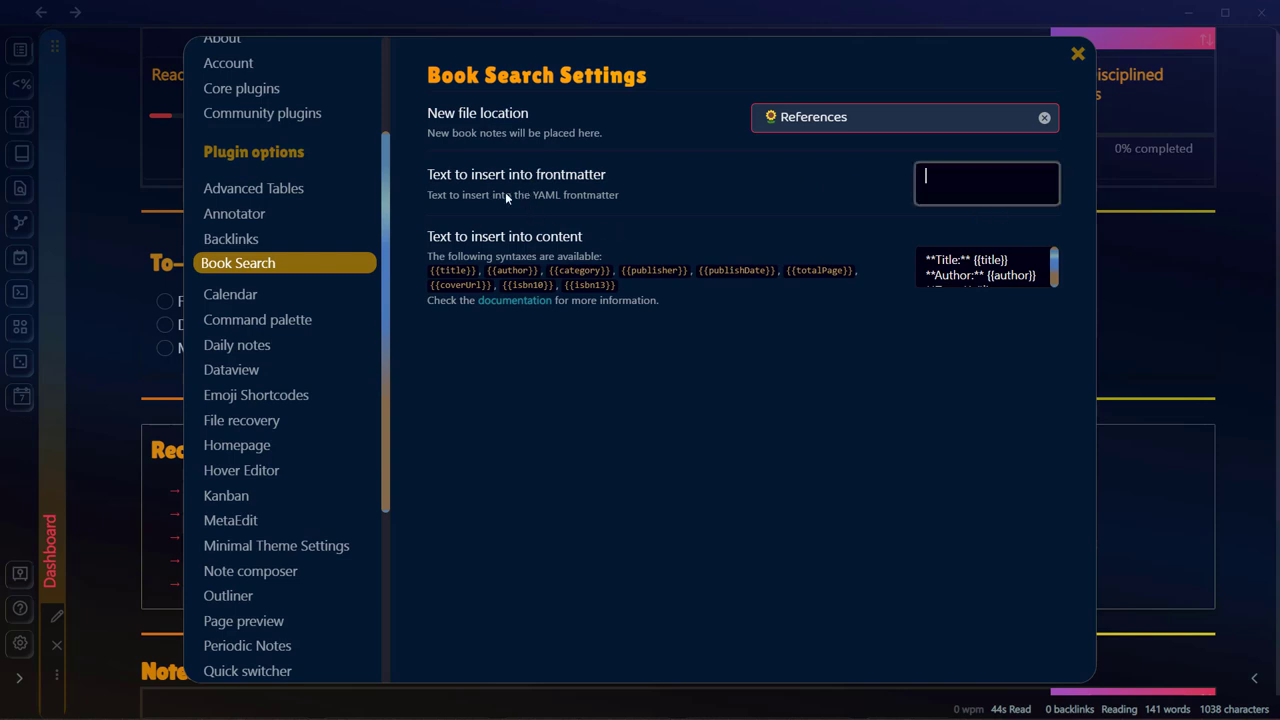
{"action": "left_click", "coordinate": [773, 302]}
{"action": "left_click", "coordinate": [1010, 262]}
{"action": "left_click_drag", "start_coordinate": [1010, 260], "coordinate": [975, 272]}
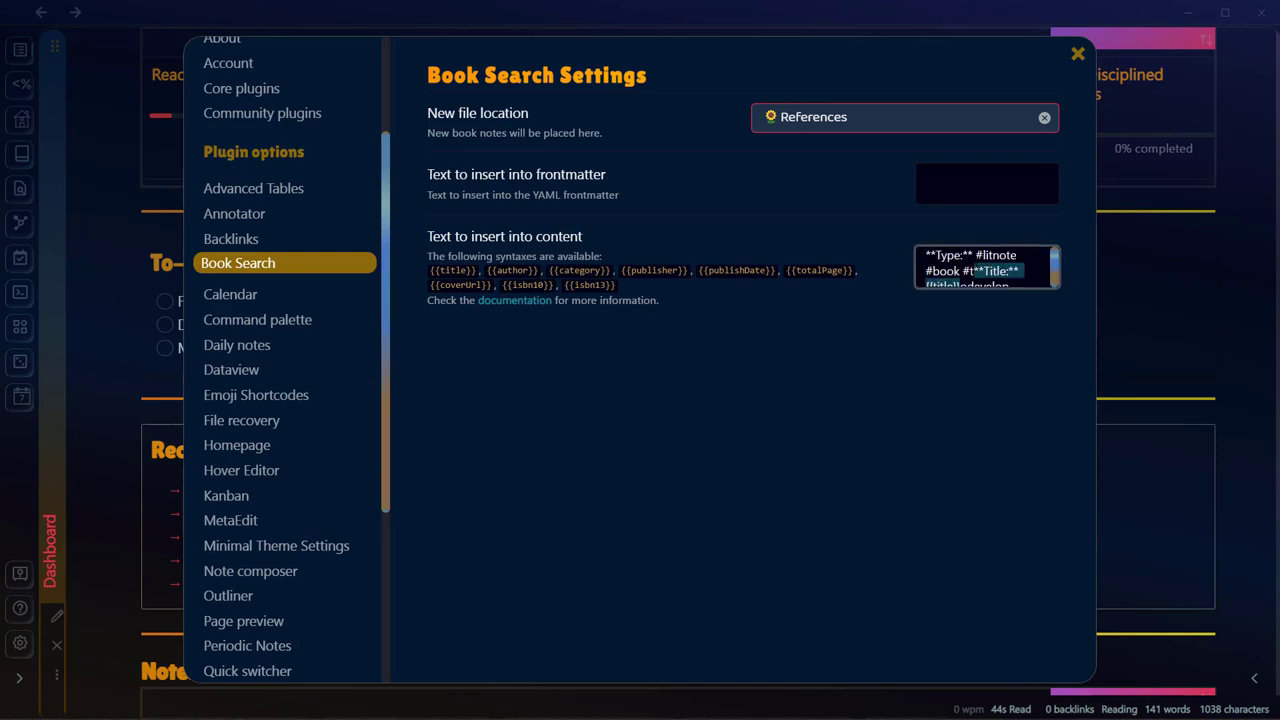
{"action": "key", "text": "ctrl+z"}
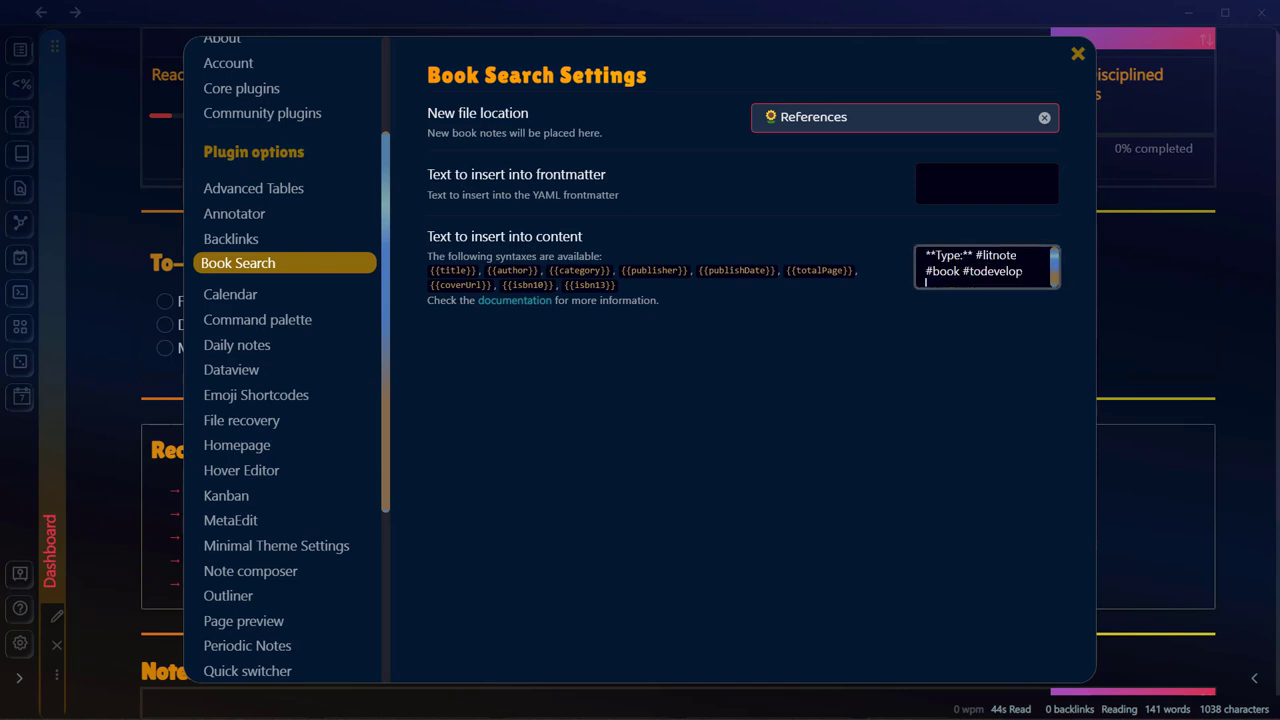
{"action": "key", "text": "ctrl+z"}
{"action": "left_click", "coordinate": [693, 401]}
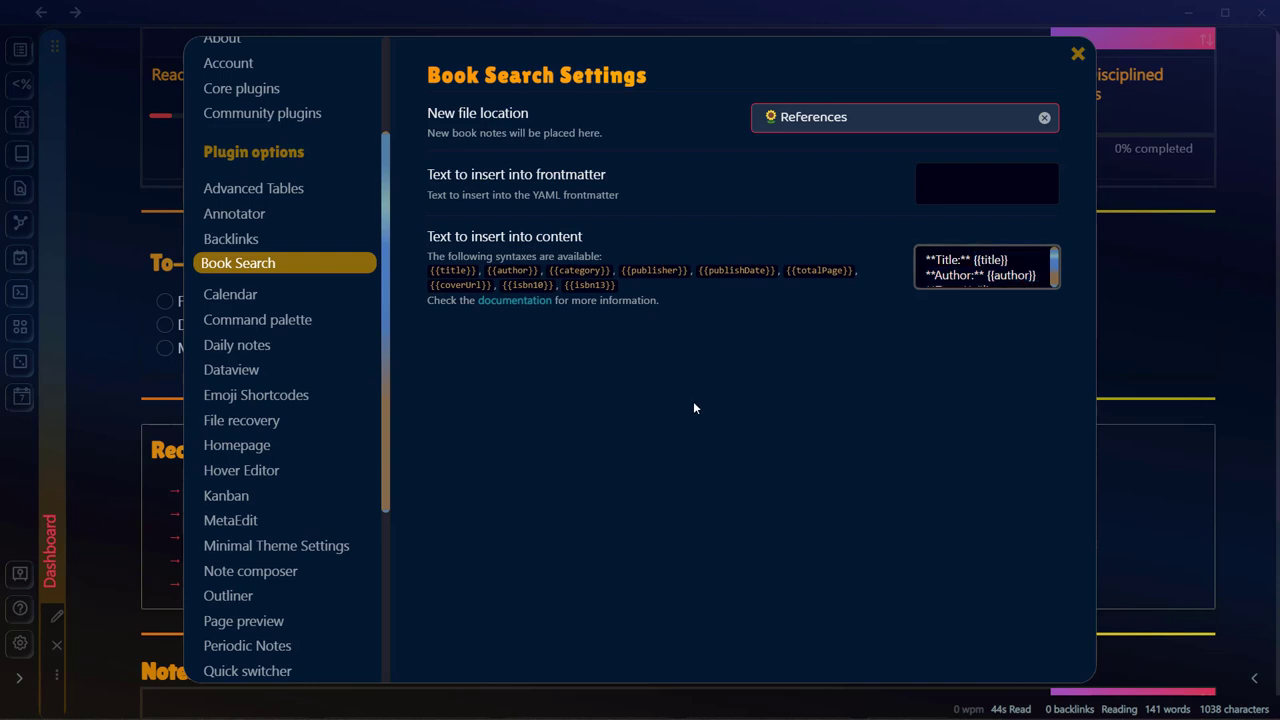
Close the settings and create a new book note for Indistractable with Book Search.
{"action": "left_click", "coordinate": [1077, 55]}
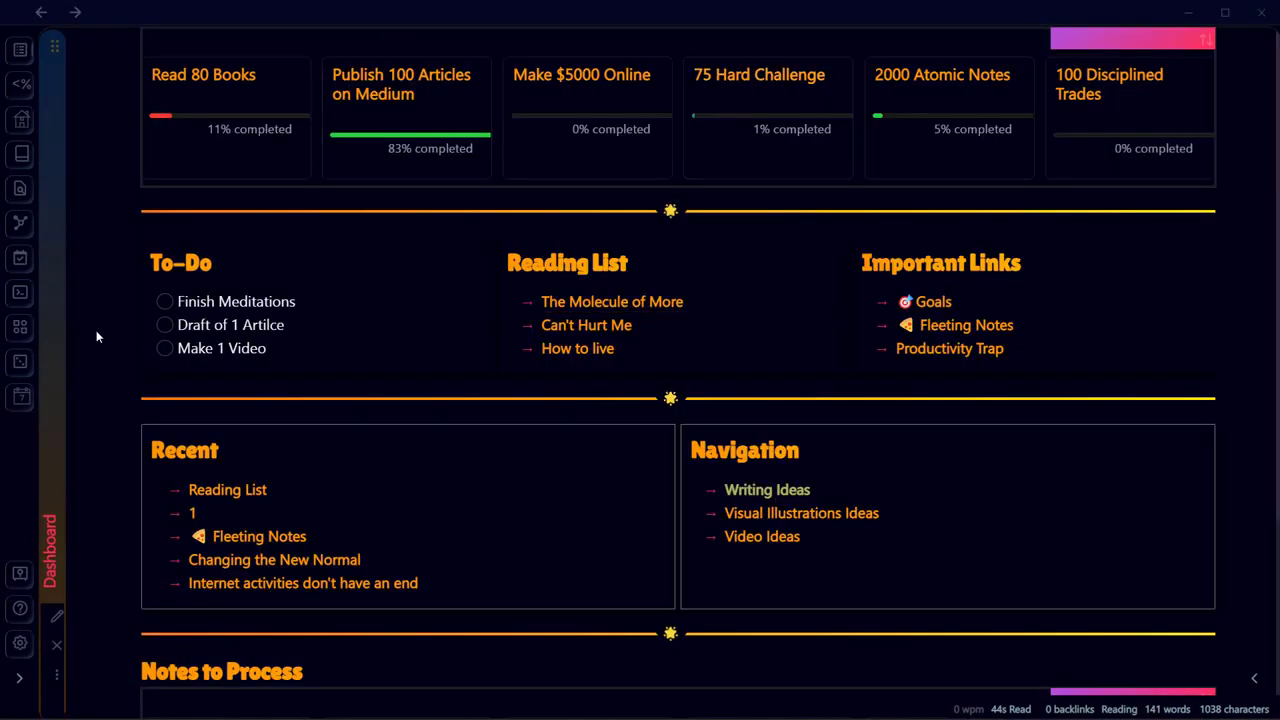
{"action": "key", "text": "alt+b"}
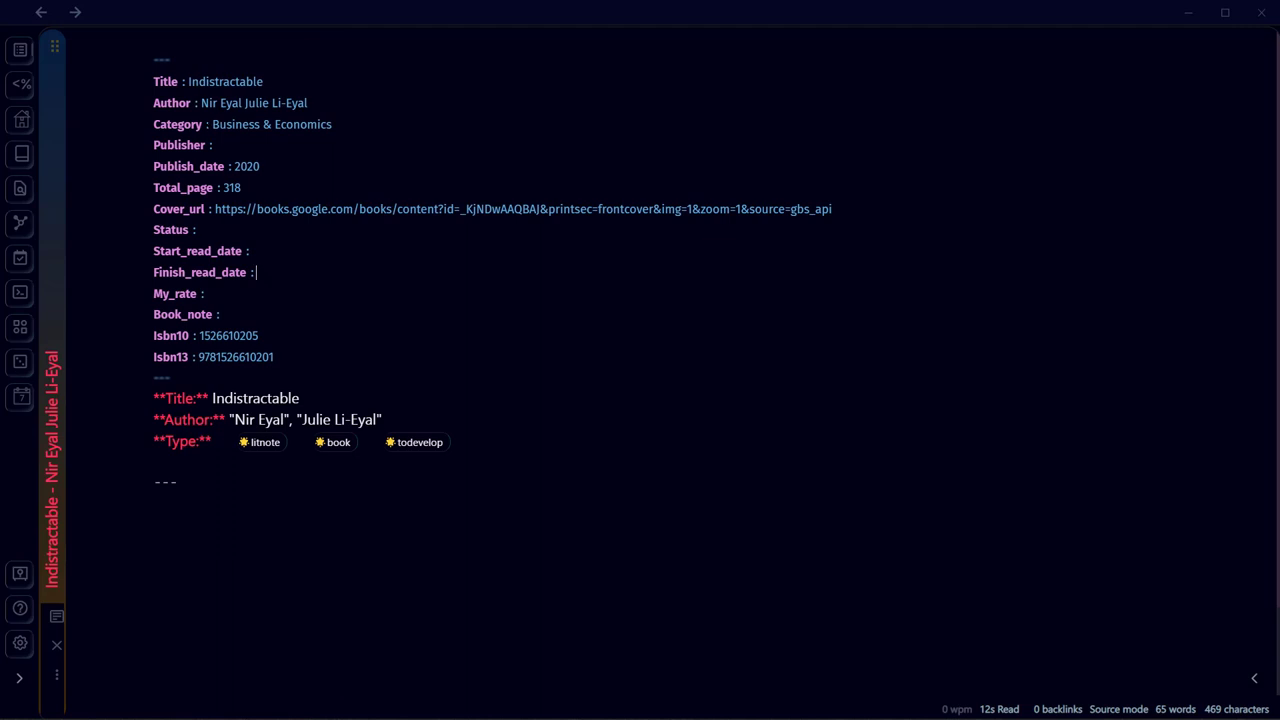
{"action": "left_click_drag", "start_coordinate": [191, 167], "coordinate": [249, 209]}
Set the Status field in the Indistractable note's frontmatter to Completed.
{"action": "left_click", "coordinate": [199, 230]}
{"action": "key", "text": "ctrl+shift+Right"}
{"action": "left_click", "coordinate": [199, 230]}
{"action": "type", "text": "Completed"}
{"action": "left_click_drag", "start_coordinate": [208, 230], "coordinate": [254, 230]}
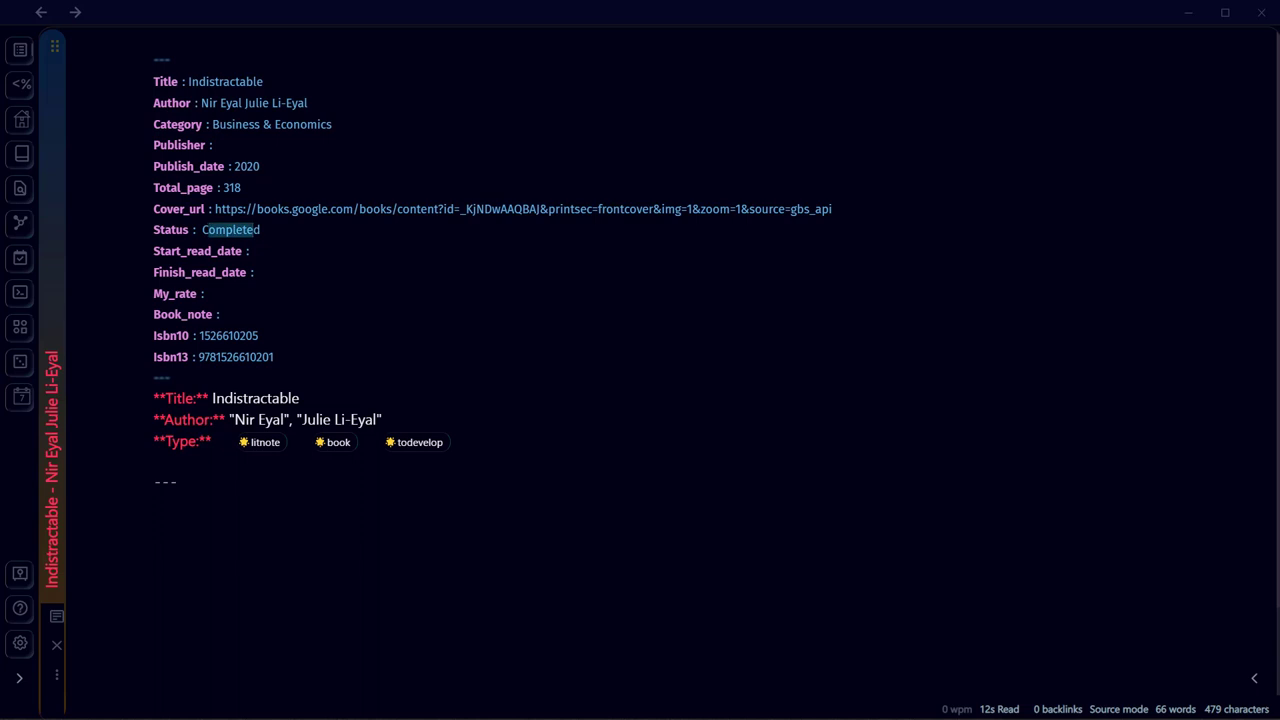
Examine the Status value in the Indistractable note's frontmatter.
{"action": "left_click", "coordinate": [258, 230]}
{"action": "key", "text": "Left"}
{"action": "key", "text": "ctrl+shift+Left"}
{"action": "left_click", "coordinate": [255, 230]}
{"action": "left_click_drag", "start_coordinate": [254, 230], "coordinate": [202, 230]}
{"action": "left_click", "coordinate": [215, 230]}
{"action": "key", "text": "shift+Right"}
{"action": "key", "text": "shift+Right"}
{"action": "key", "text": "shift+Right"}
{"action": "key", "text": "shift+Right"}
{"action": "key", "text": "shift+Right"}
{"action": "key", "text": "shift+Right"}
{"action": "key", "text": "shift+Right"}
{"action": "key", "text": "shift+Right"}
{"action": "key", "text": "shift+Right"}
{"action": "key", "text": "Down"}
{"action": "left_click_drag", "start_coordinate": [225, 230], "coordinate": [261, 230]}
Look over the empty Start_read_date, Finish_read_date, My_rate and Book_note fields in the frontmatter.
{"action": "left_click", "coordinate": [257, 272]}
{"action": "key", "text": "Up"}
{"action": "key", "text": "shift+Left"}
{"action": "key", "text": "shift+Left"}
{"action": "key", "text": "shift+Left"}
{"action": "key", "text": "shift+Left"}
{"action": "key", "text": "shift+Left"}
{"action": "key", "text": "shift+Left"}
{"action": "key", "text": "shift+Left"}
{"action": "key", "text": "shift+Left"}
{"action": "key", "text": "shift+Left"}
{"action": "key", "text": "shift+Left"}
{"action": "key", "text": "shift+Left"}
{"action": "key", "text": "shift+Left"}
{"action": "key", "text": "shift+Left"}
{"action": "key", "text": "shift+Left"}
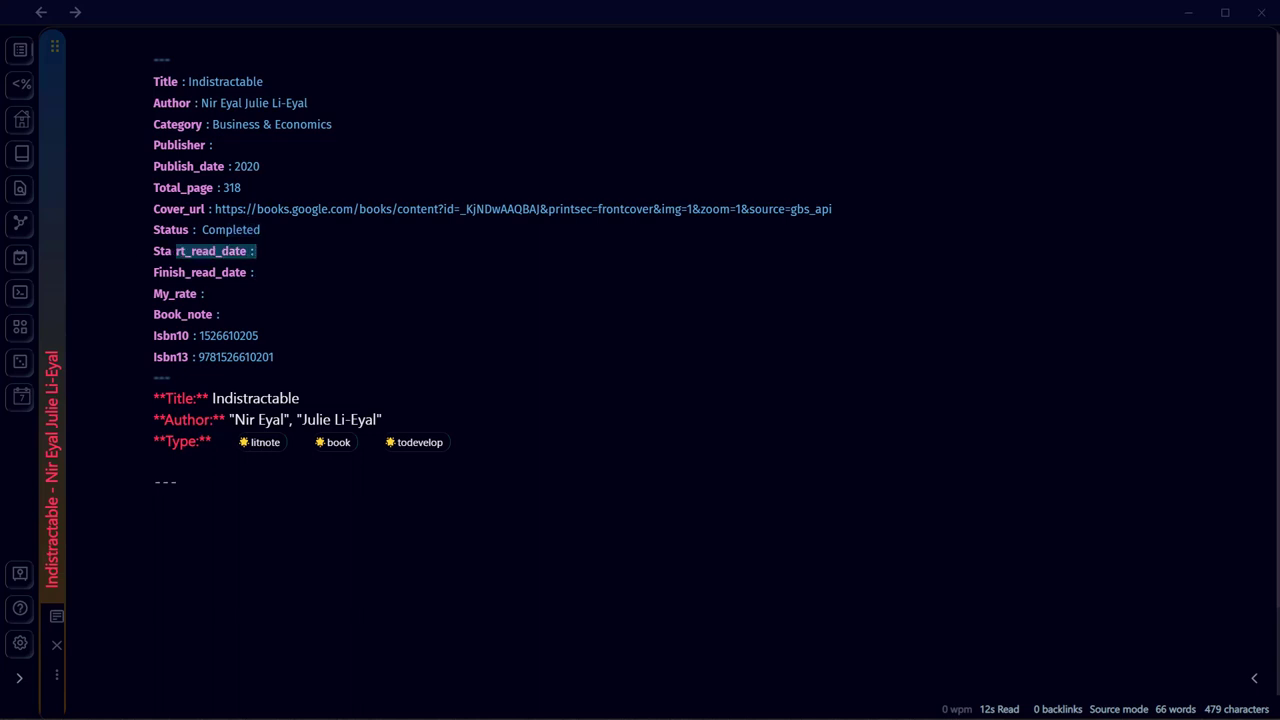
{"action": "key", "text": "Down"}
{"action": "key", "text": "shift+Right"}
{"action": "key", "text": "shift+Right"}
{"action": "key", "text": "shift+Right"}
{"action": "key", "text": "shift+Right"}
{"action": "key", "text": "shift+Right"}
{"action": "key", "text": "shift+Right"}
{"action": "key", "text": "shift+Right"}
{"action": "key", "text": "shift+Right"}
{"action": "left_click_drag", "start_coordinate": [166, 294], "coordinate": [213, 315]}
{"action": "left_click", "coordinate": [208, 294]}
{"action": "scroll", "coordinate": [640, 360], "scroll_direction": "down", "scroll_amount": 2}
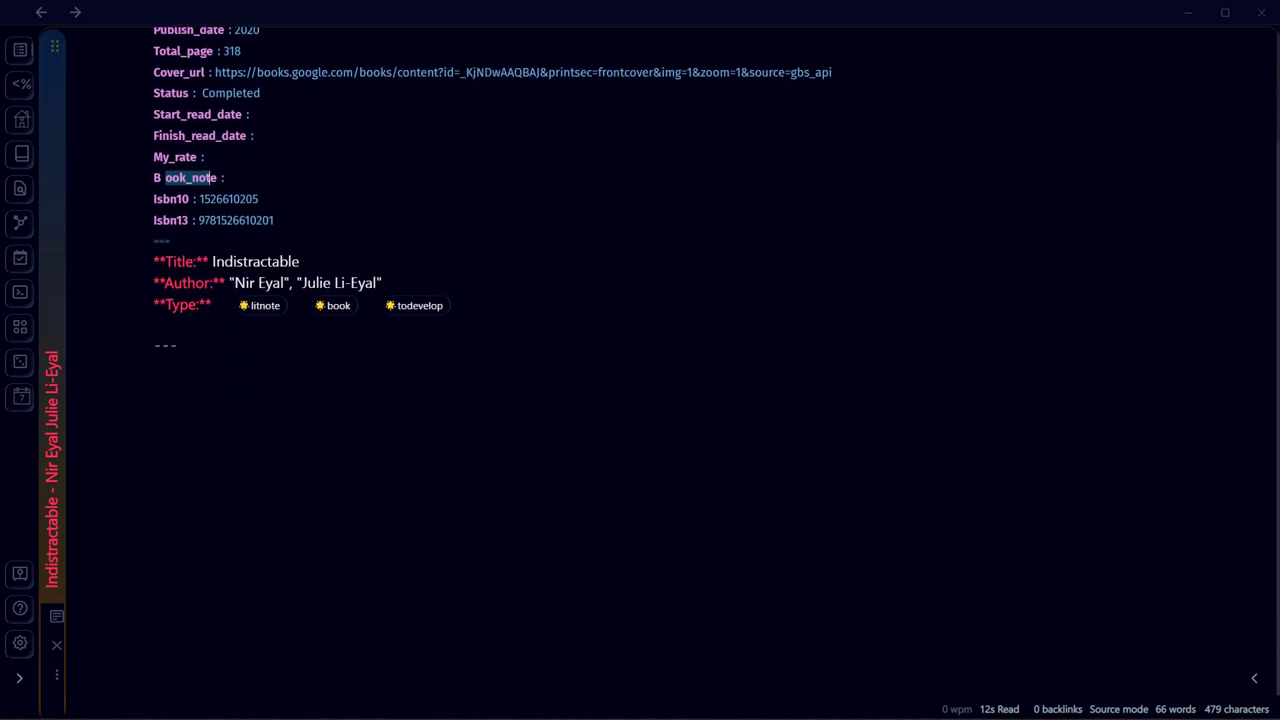
Preview the Indistractable note in reading view and return to its source.
{"action": "left_click", "coordinate": [178, 345]}
{"action": "key", "text": "ctrl+e"}
{"action": "key", "text": "ctrl+e"}
{"action": "scroll", "coordinate": [640, 360], "scroll_direction": "up", "scroll_amount": 2}
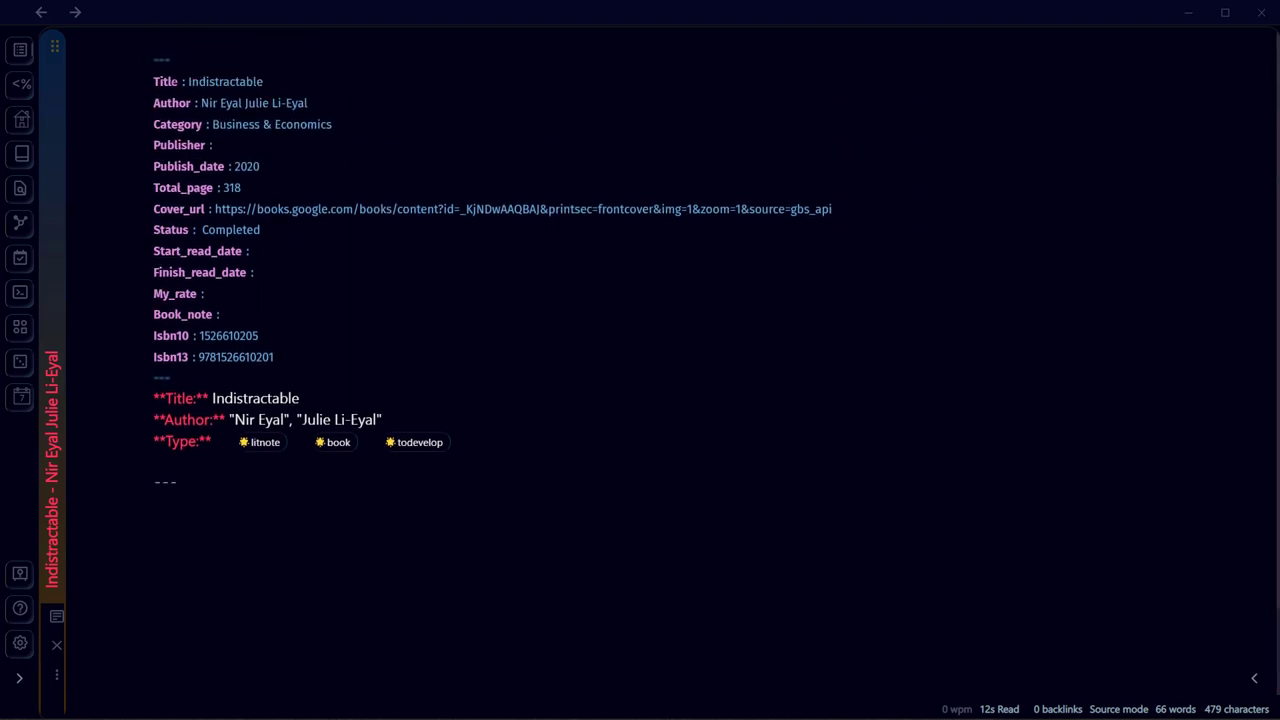
Change the Status value of the Indistractable note to To Read.
{"action": "left_click_drag", "start_coordinate": [153, 81], "coordinate": [317, 304]}
{"action": "left_click", "coordinate": [337, 297]}
{"action": "left_click_drag", "start_coordinate": [263, 81], "coordinate": [190, 81]}
{"action": "left_click", "coordinate": [178, 82]}
{"action": "left_click_drag", "start_coordinate": [202, 229], "coordinate": [261, 229]}
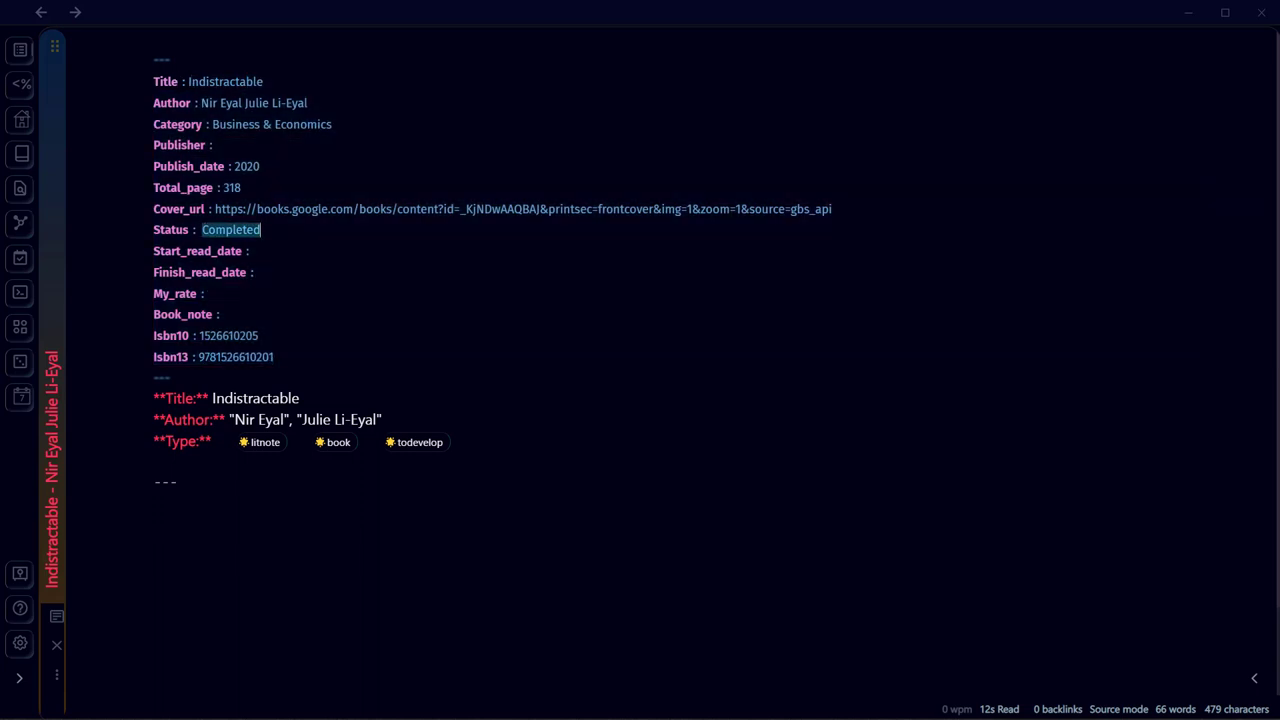
{"action": "type", "text": "To Read"}
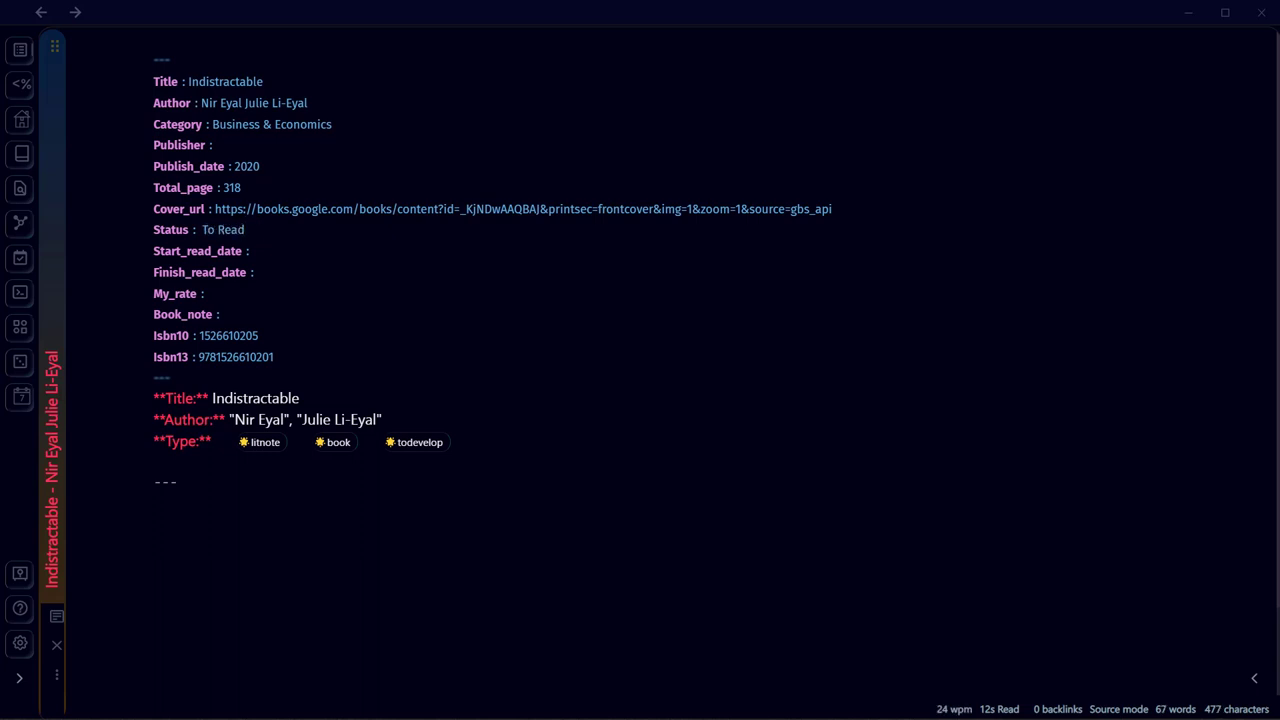
Review the Indistractable note's frontmatter fields and the title, author and type lines beneath them.
{"action": "left_click", "coordinate": [178, 482]}
{"action": "left_click_drag", "start_coordinate": [178, 482], "coordinate": [258, 335]}
{"action": "left_click", "coordinate": [230, 82]}
{"action": "left_click", "coordinate": [299, 398]}
{"action": "left_click_drag", "start_coordinate": [299, 398], "coordinate": [213, 145]}
{"action": "left_click", "coordinate": [216, 229]}
{"action": "triple_click", "coordinate": [217, 230]}
{"action": "left_click", "coordinate": [207, 294]}
Try to search the community plugins for "date" and leave the plugin browser.
{"action": "left_click", "coordinate": [20, 643]}
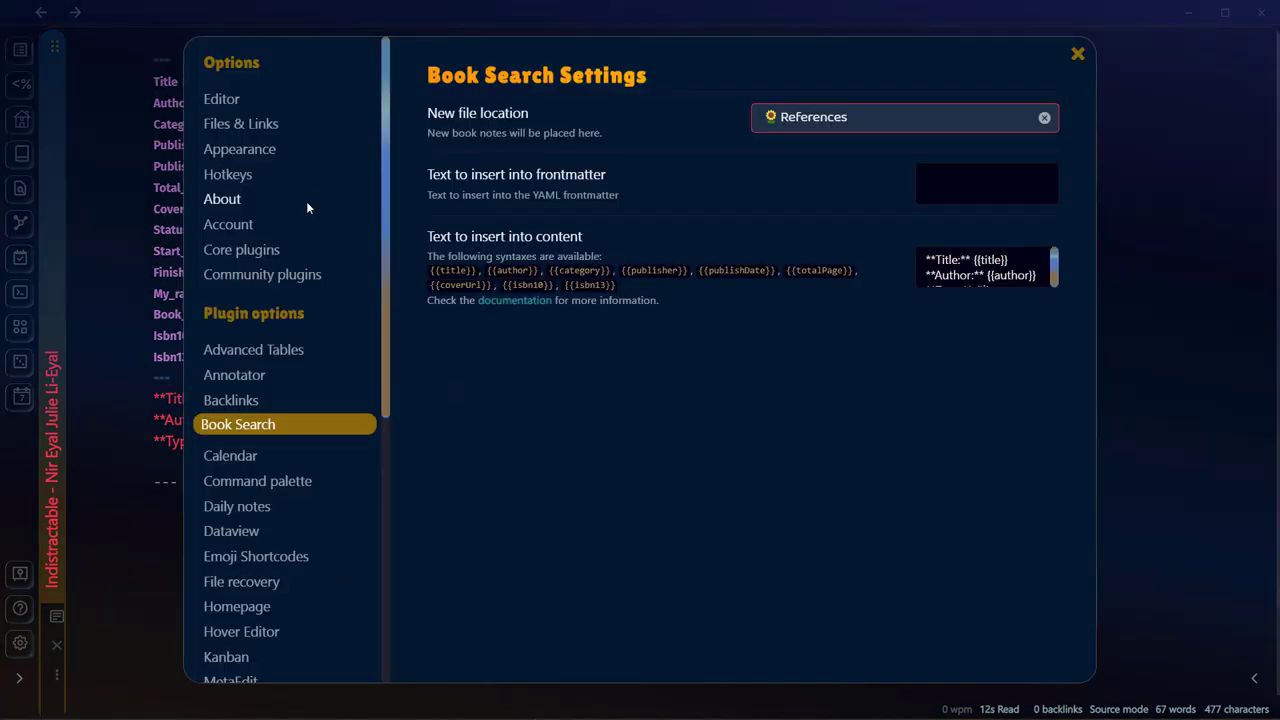
{"action": "left_click", "coordinate": [302, 276]}
{"action": "left_click", "coordinate": [995, 145]}
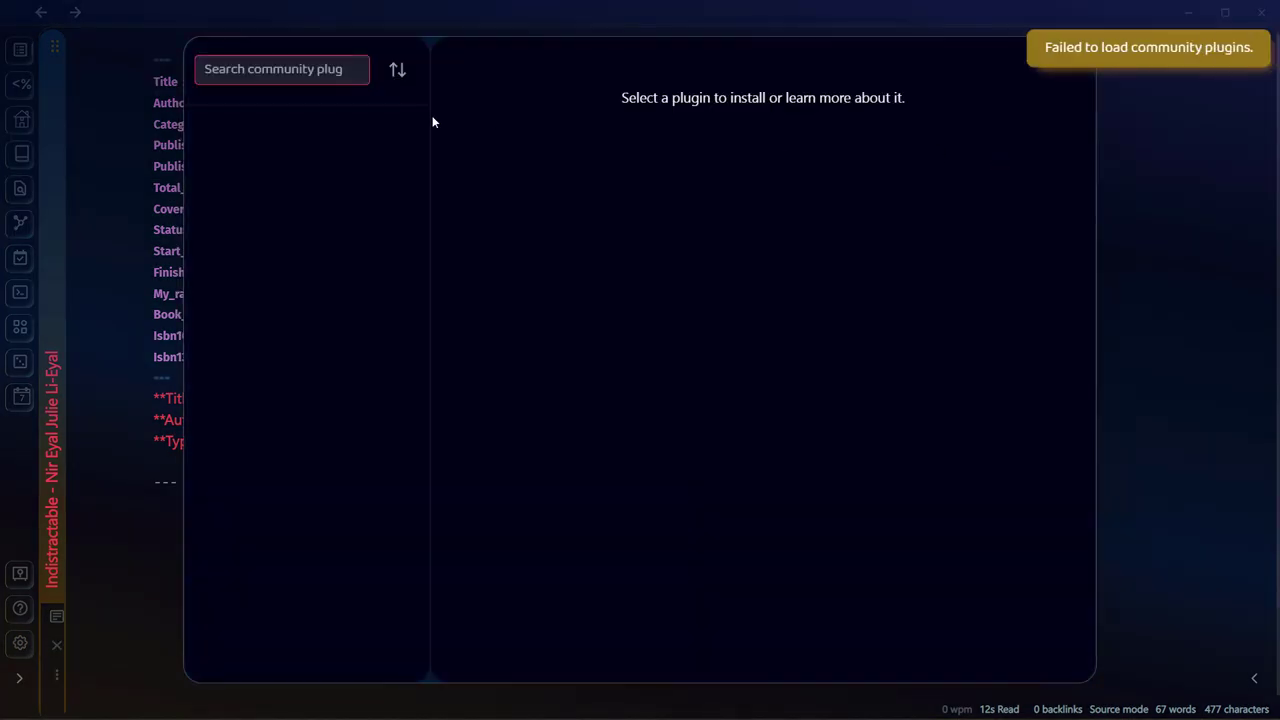
{"action": "type", "text": "d"}
{"action": "key", "text": "BackSpace"}
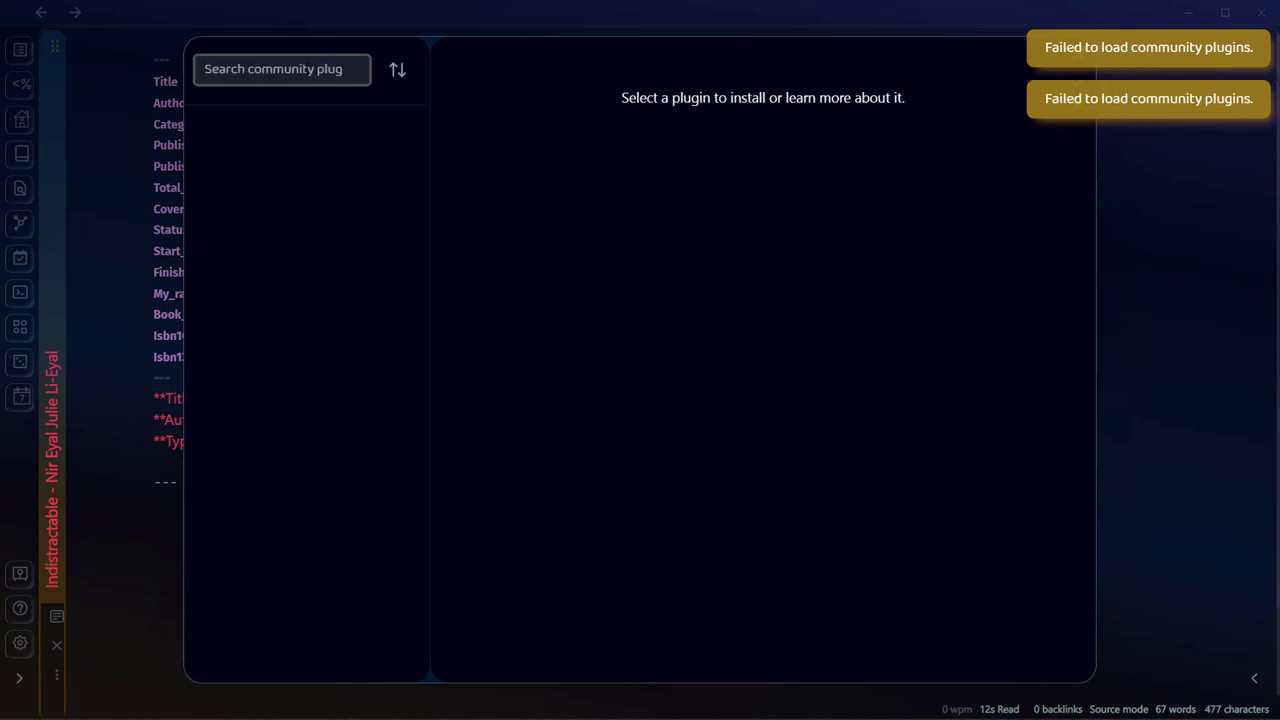
{"action": "type", "text": "date"}
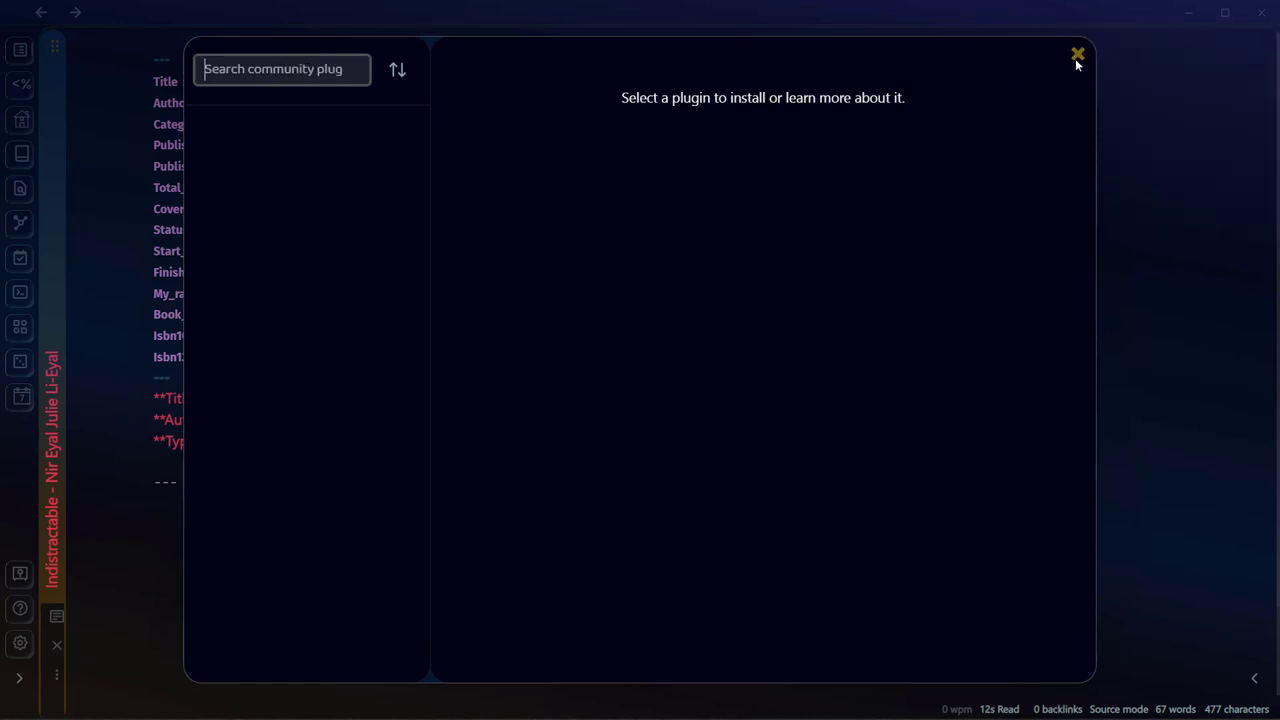
{"action": "left_click", "coordinate": [1078, 54]}
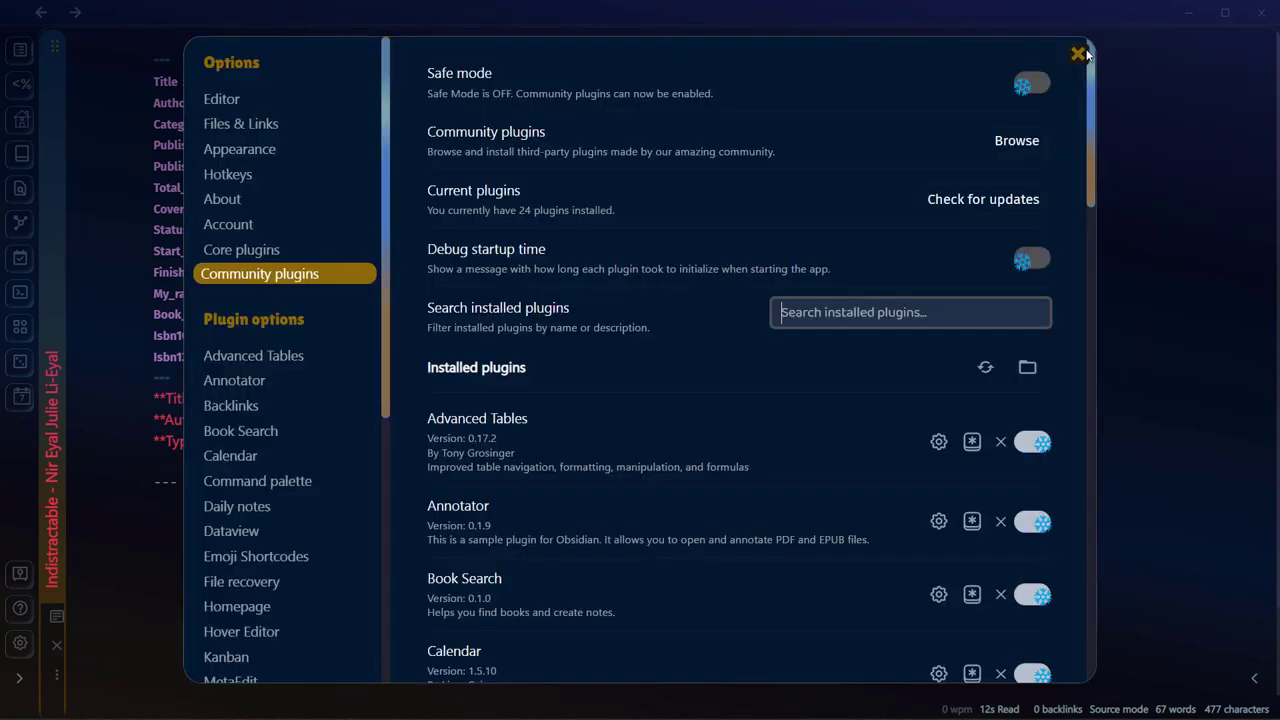
Review the Dataview plugin's query, codeblock and view settings, and close the settings.
{"action": "scroll", "coordinate": [194, 415], "scroll_direction": "down", "scroll_amount": 5}
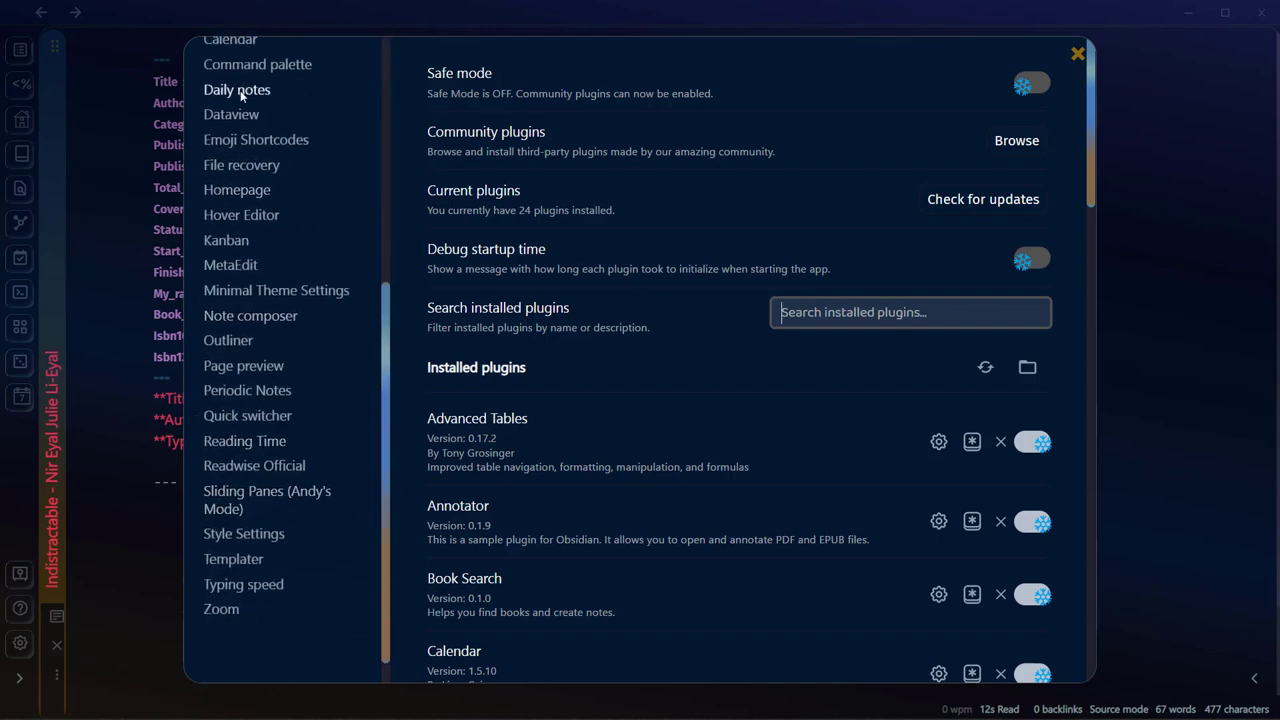
{"action": "scroll", "coordinate": [230, 313], "scroll_direction": "up", "scroll_amount": 1}
{"action": "scroll", "coordinate": [230, 313], "scroll_direction": "up", "scroll_amount": 2}
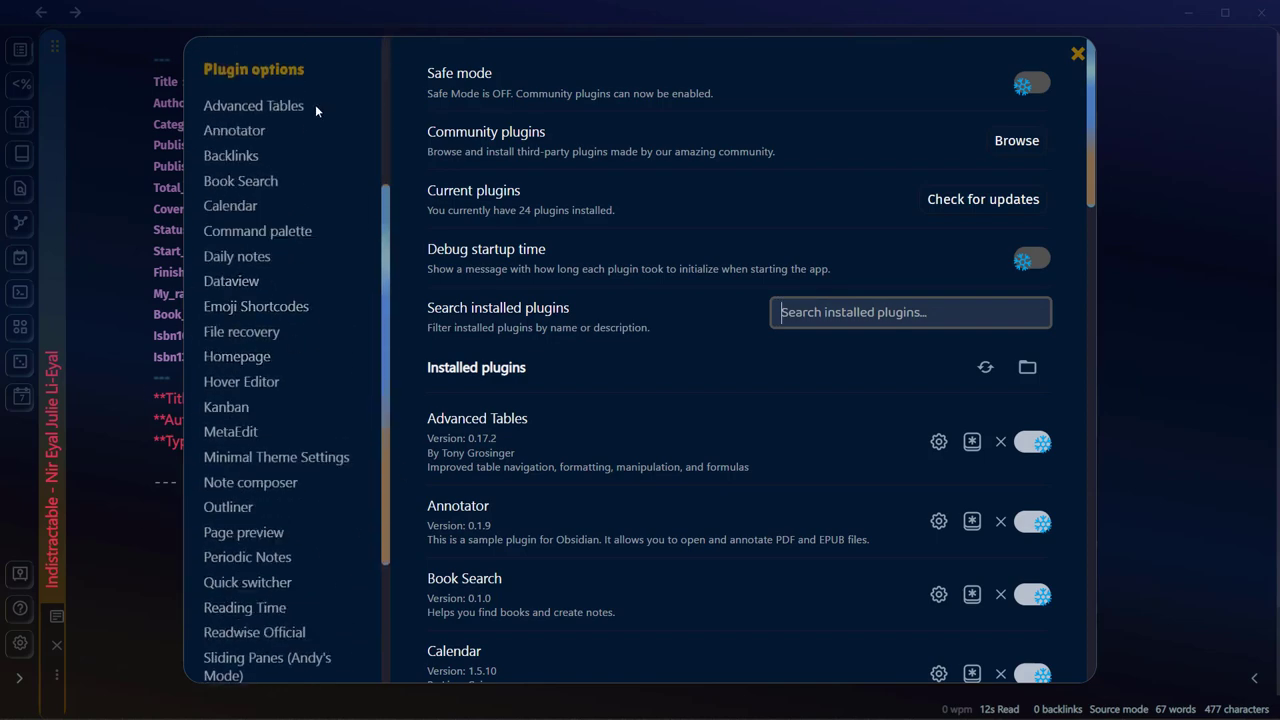
{"action": "left_click", "coordinate": [232, 283]}
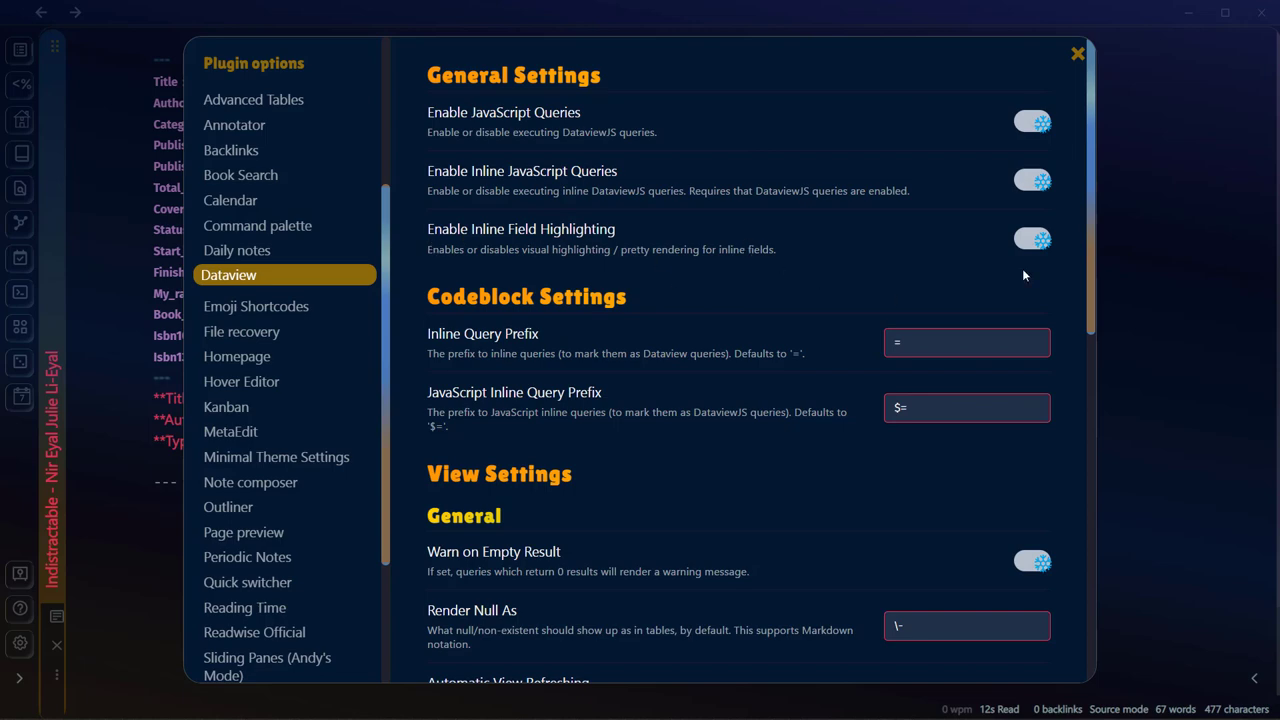
{"action": "scroll", "coordinate": [1024, 275], "scroll_direction": "down", "scroll_amount": 3}
{"action": "scroll", "coordinate": [1076, 65], "scroll_direction": "up", "scroll_amount": 3}
{"action": "left_click", "coordinate": [1077, 56]}
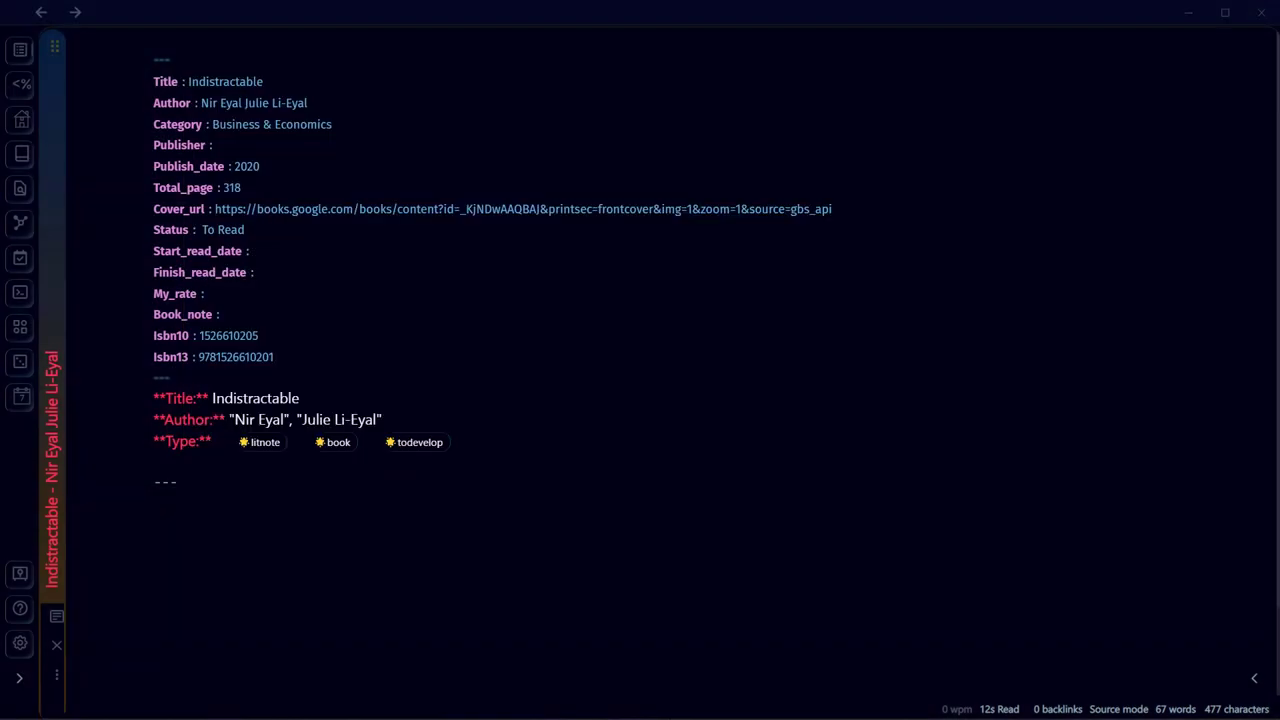
Create a new note, try the name Reading List, and title it Bookshelf.
{"action": "key", "text": "ctrl+n"}
{"action": "type", "text": "Reading"}
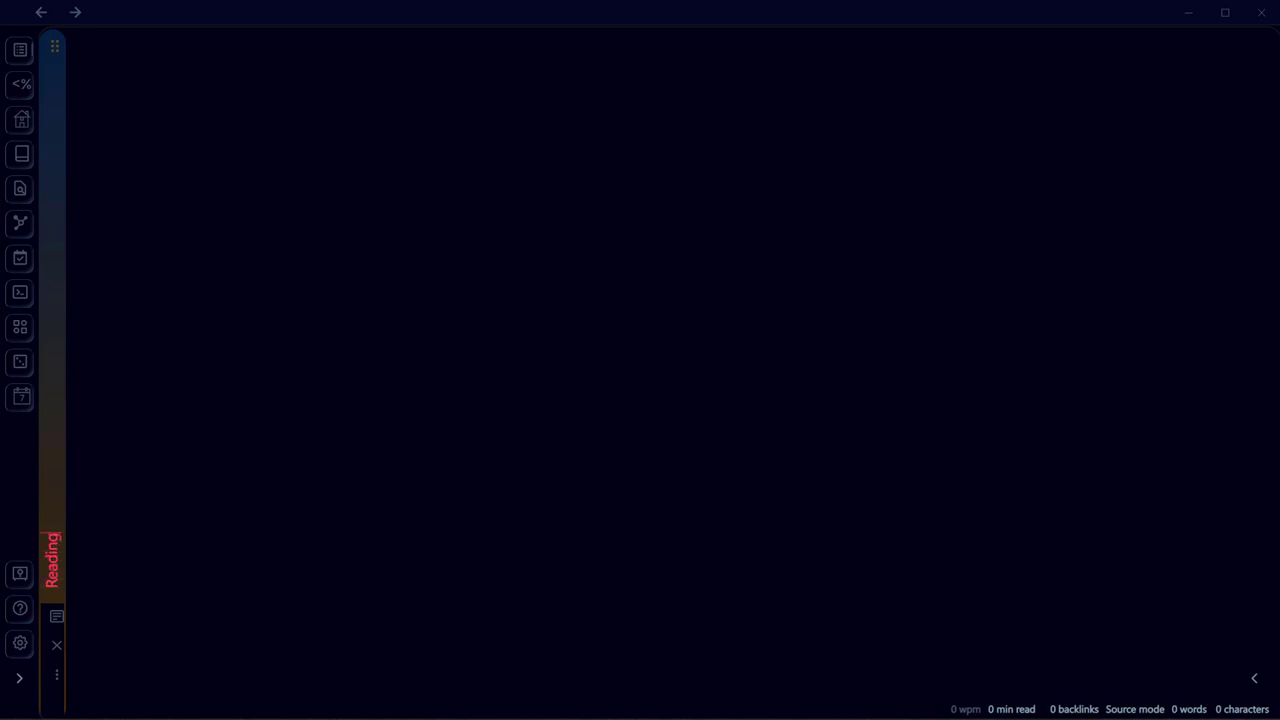
{"action": "type", "text": " List"}
{"action": "key", "text": "Return"}
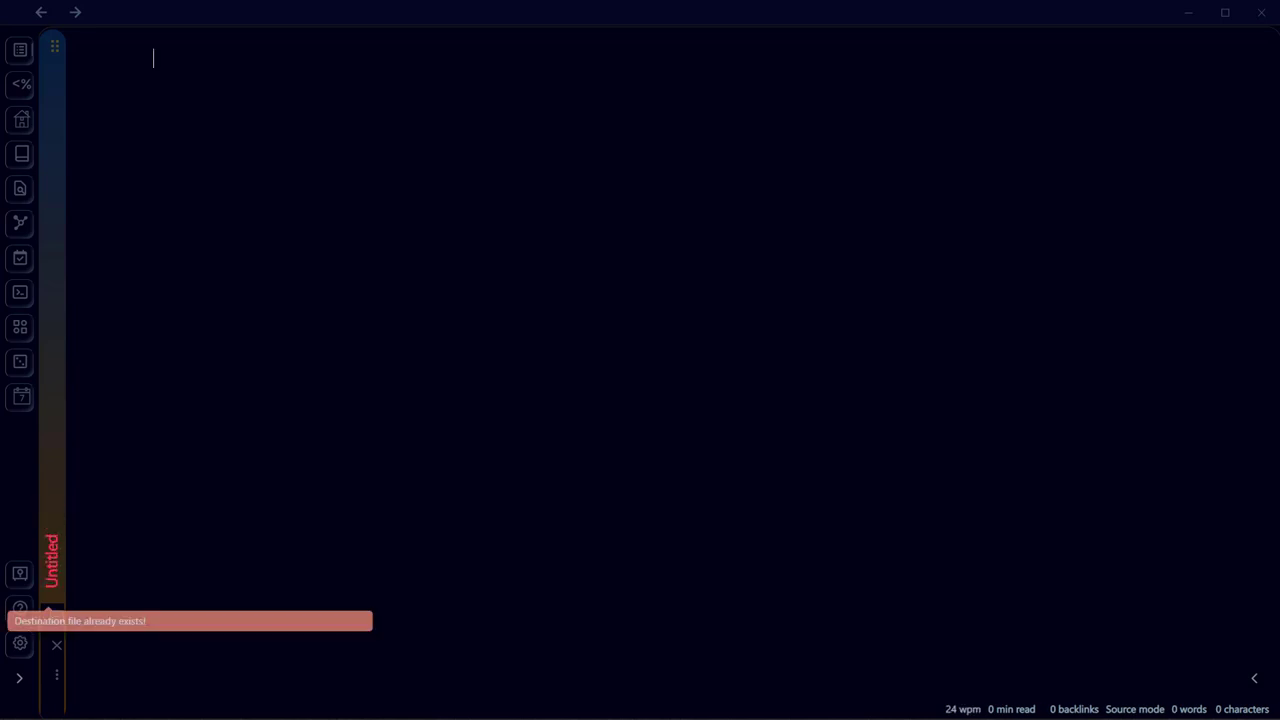
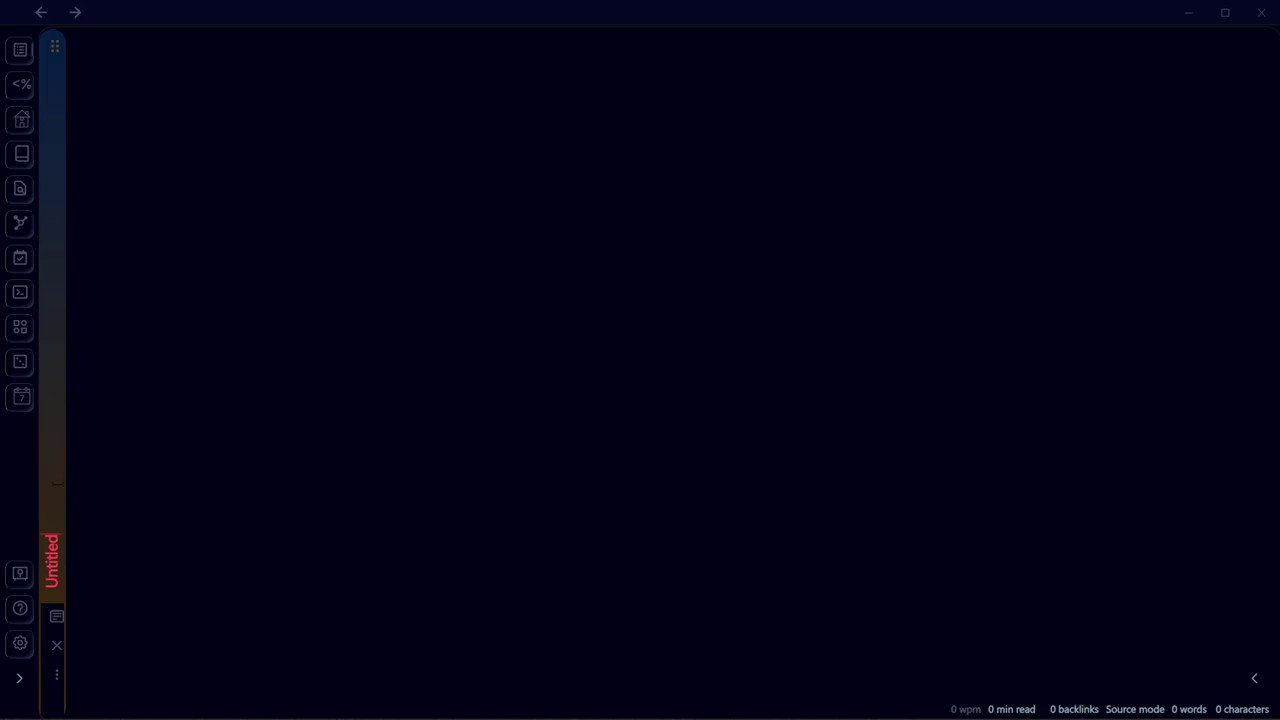
{"action": "type", "text": "Bookshelf"}
Add a "To Read" heading and a Dataview table of #book notes with status To Read, showing cover at width 100, author, pages and category.
{"action": "type", "text": "# To Read"}
{"action": "key", "text": "Return"}
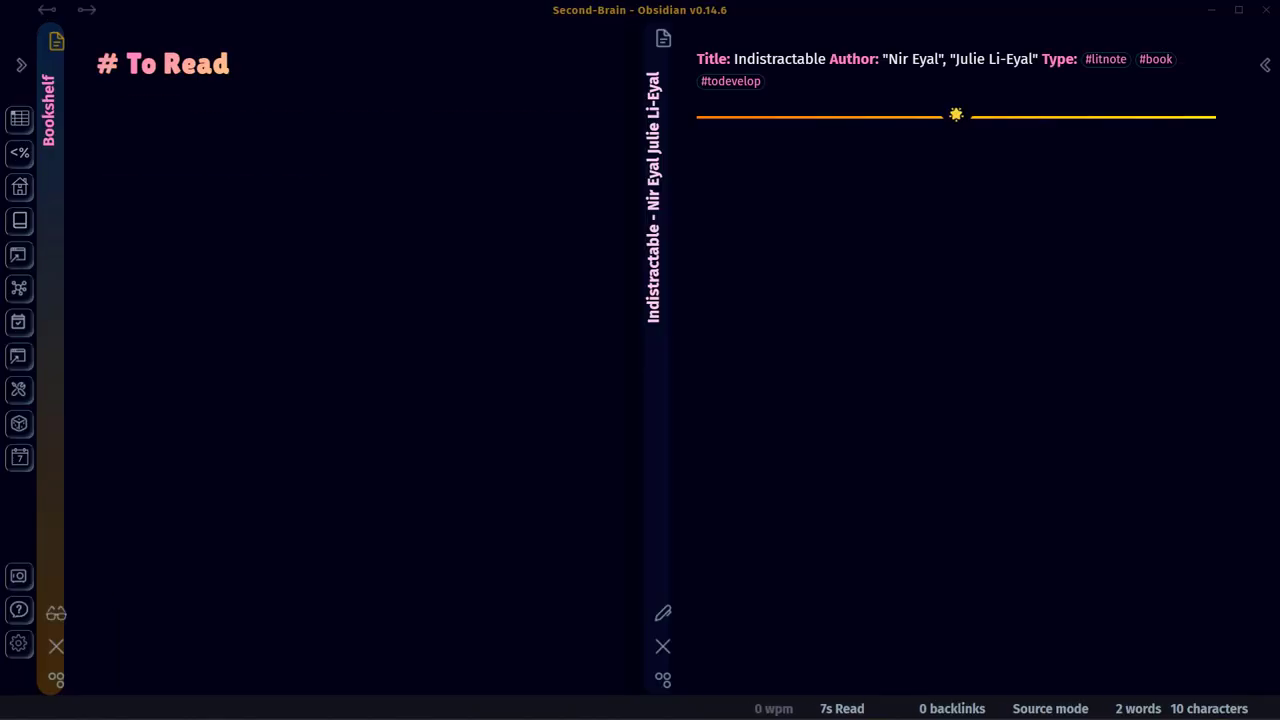
{"action": "type", "text": "```dataview Table (\"![|100](\" + cover_url + \")\") as Cover, author as Author, total_page as \"Pages\", category as \"Category\" From #book where contains(status,\"To Read\")"}
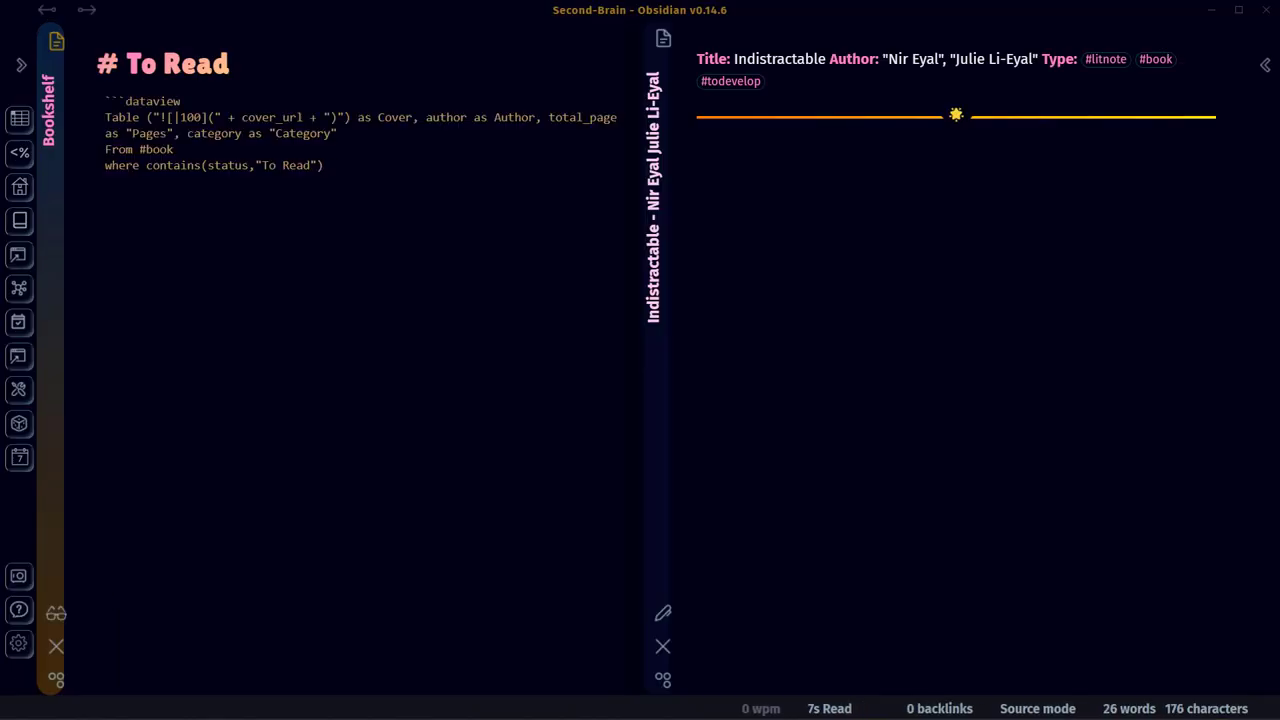
Examine the Dataview code block's opening line and its cover, author, total_page and category columns.
{"action": "left_click_drag", "start_coordinate": [104, 101], "coordinate": [358, 158]}
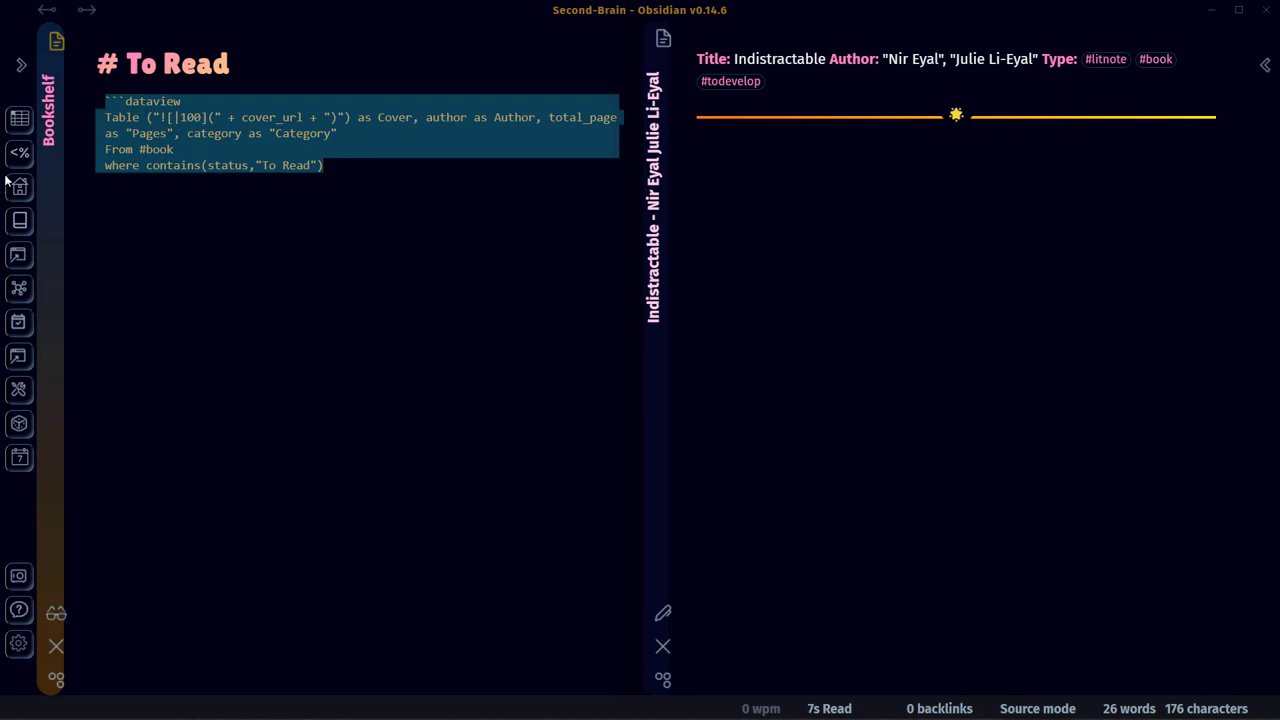
{"action": "left_click", "coordinate": [148, 102]}
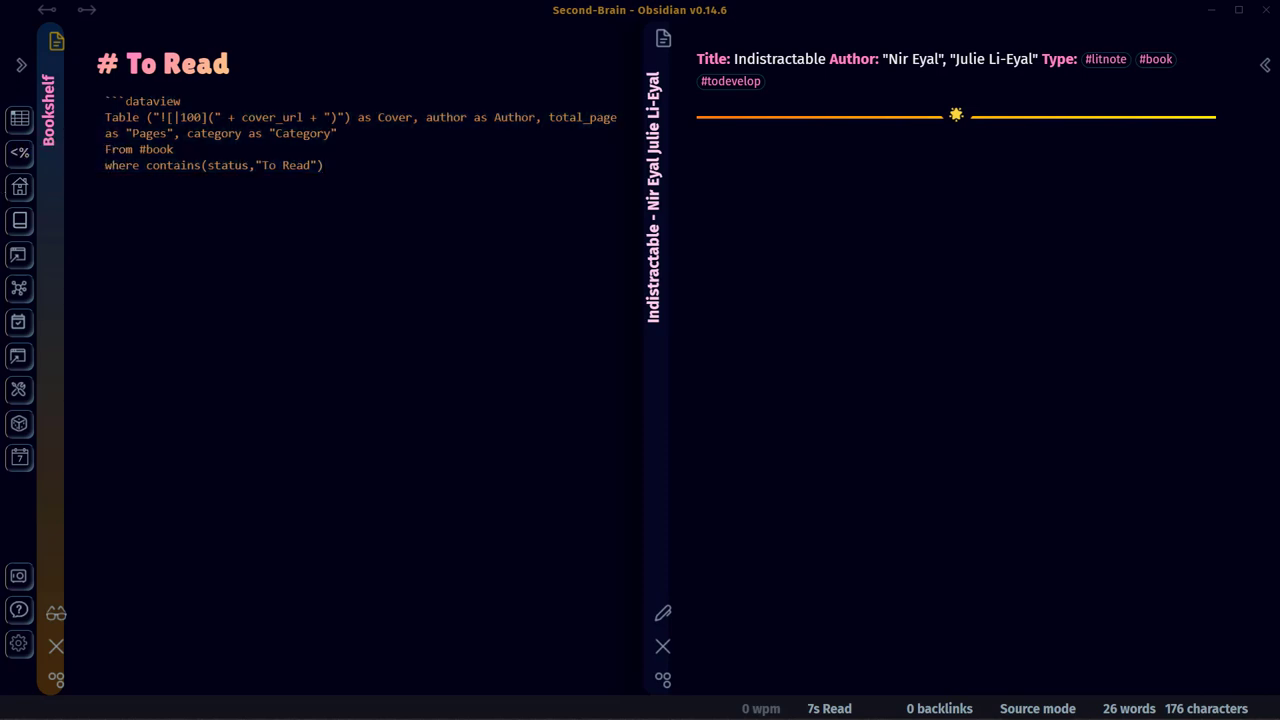
{"action": "double_click", "coordinate": [148, 101]}
{"action": "mouse_move", "coordinate": [181, 101]}
{"action": "left_mouse_down"}
{"action": "mouse_move", "coordinate": [126, 101]}
{"action": "mouse_move", "coordinate": [146, 117]}
{"action": "mouse_move", "coordinate": [193, 117]}
{"action": "mouse_move", "coordinate": [182, 102]}
{"action": "left_mouse_up"}
{"action": "left_click", "coordinate": [202, 117]}
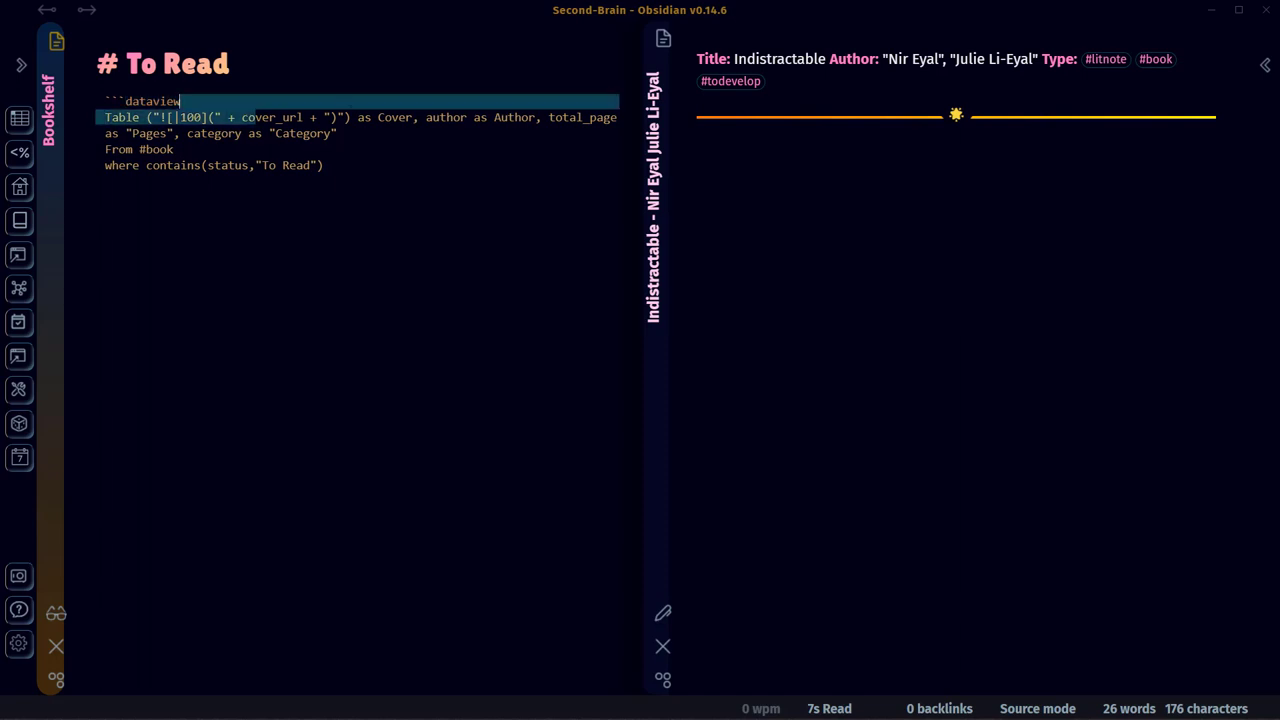
{"action": "left_click_drag", "start_coordinate": [385, 117], "coordinate": [611, 117]}
{"action": "left_click", "coordinate": [174, 149]}
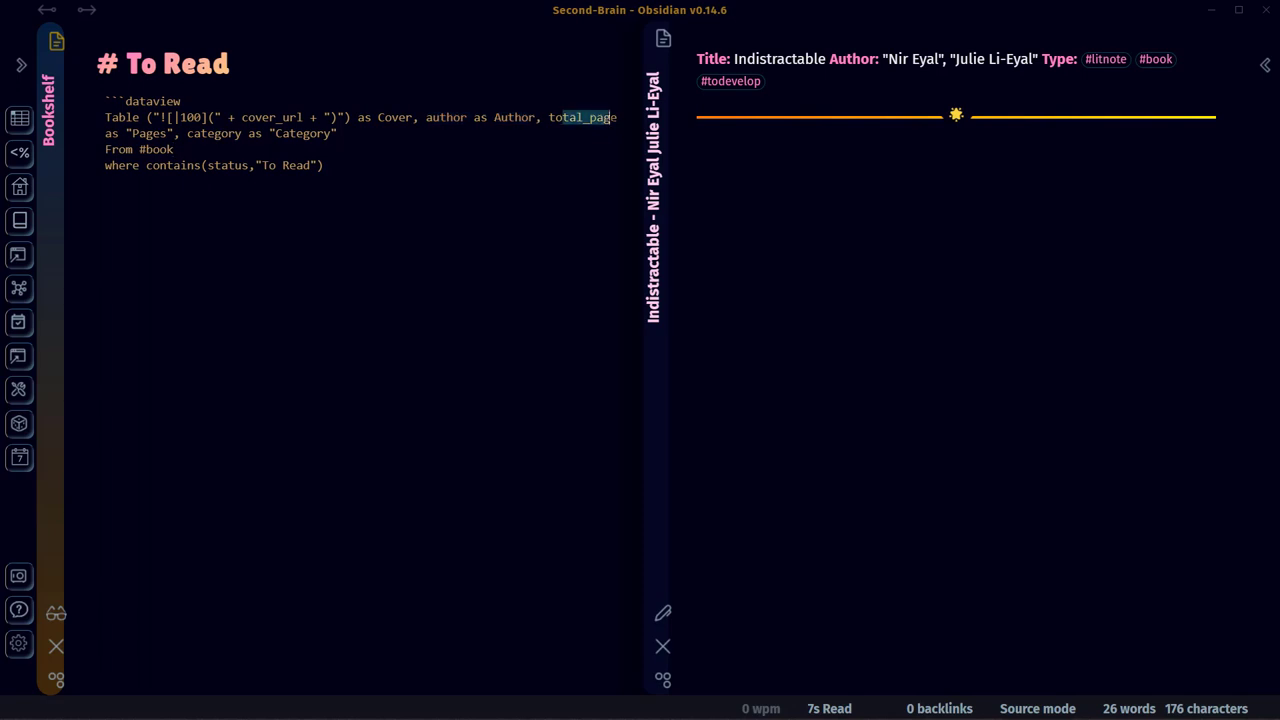
{"action": "left_click", "coordinate": [338, 133]}
{"action": "left_click_drag", "start_coordinate": [187, 133], "coordinate": [297, 133]}
Examine the #book tag used as the source of the Dataview query.
{"action": "left_click", "coordinate": [324, 165]}
{"action": "left_click_drag", "start_coordinate": [119, 149], "coordinate": [160, 149]}
{"action": "left_click", "coordinate": [174, 149]}
{"action": "left_click", "coordinate": [126, 149]}
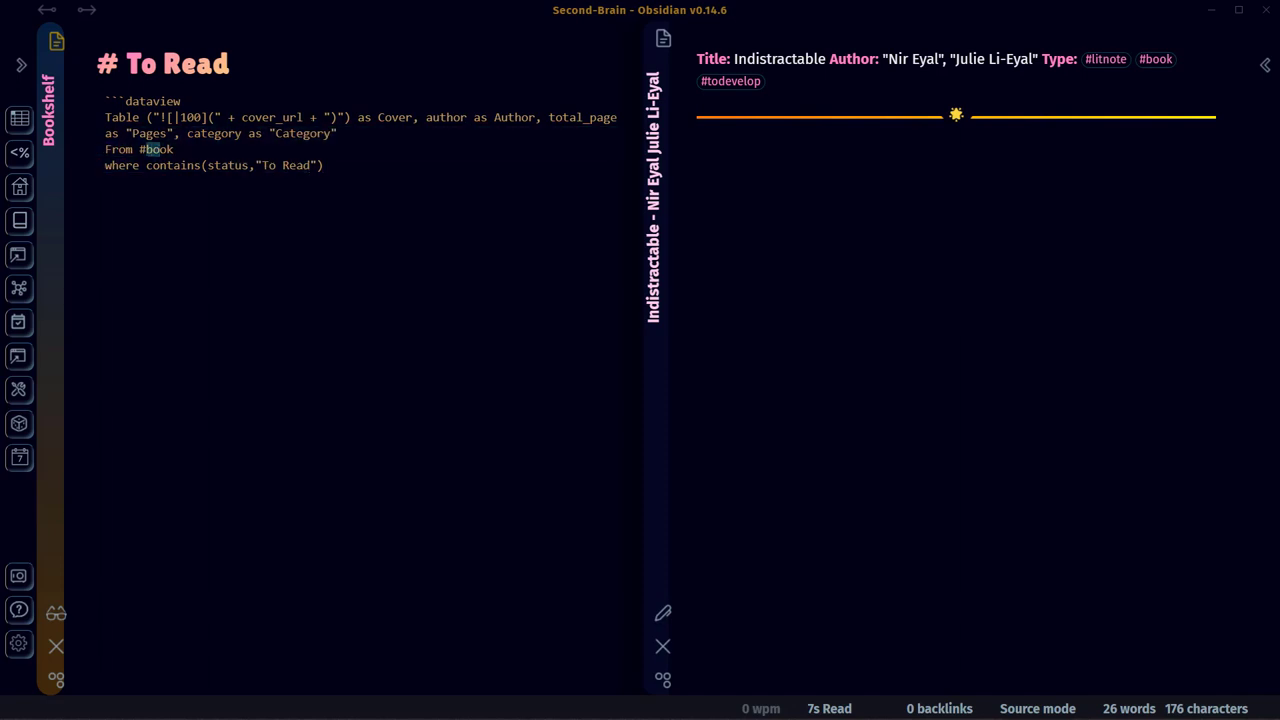
{"action": "double_click", "coordinate": [159, 149]}
Show the Indistractable note's source and compare its Total_page and Cover_url fields with the query.
{"action": "left_click", "coordinate": [950, 188]}
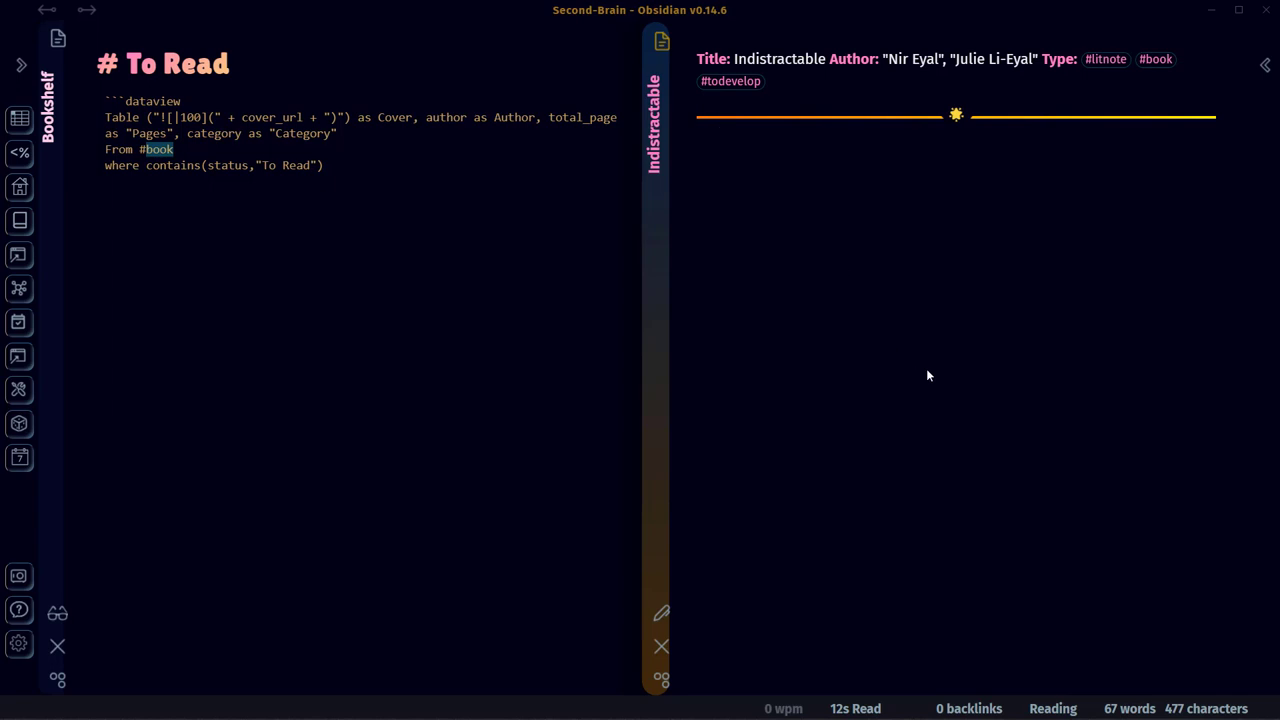
{"action": "key", "text": "ctrl+e"}
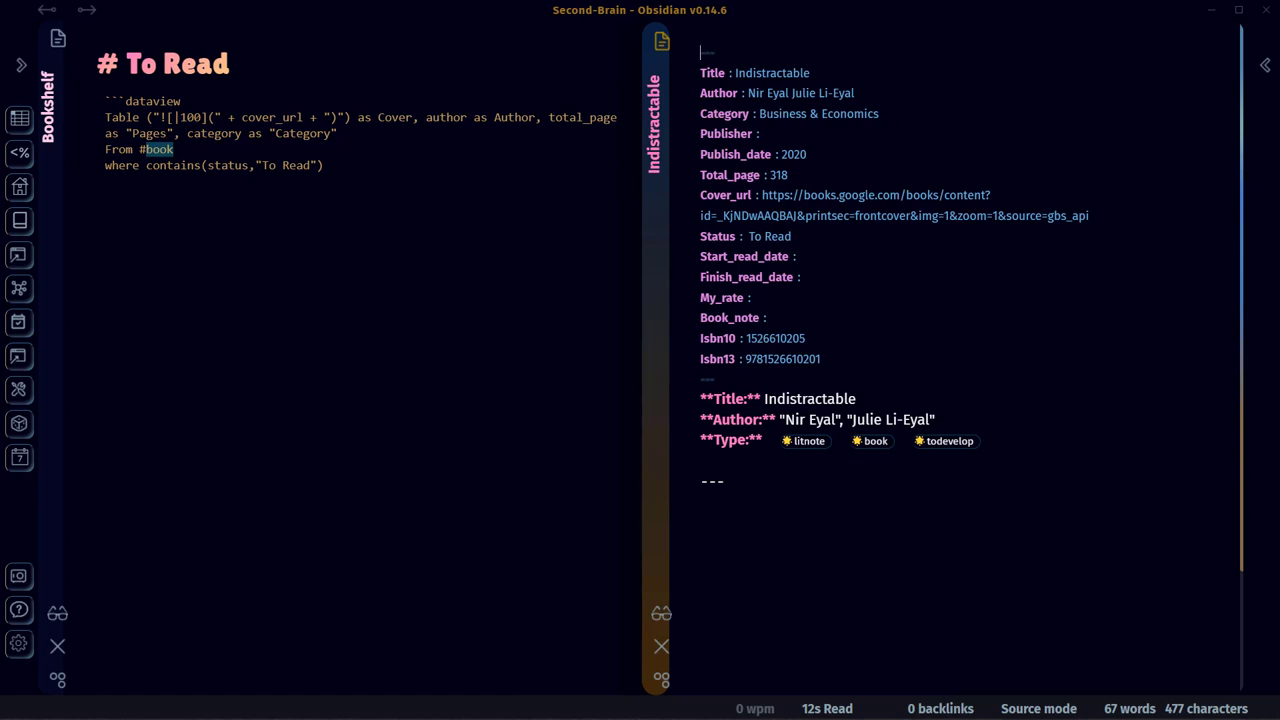
{"action": "left_click_drag", "start_coordinate": [768, 175], "coordinate": [788, 175]}
{"action": "double_click", "coordinate": [605, 118]}
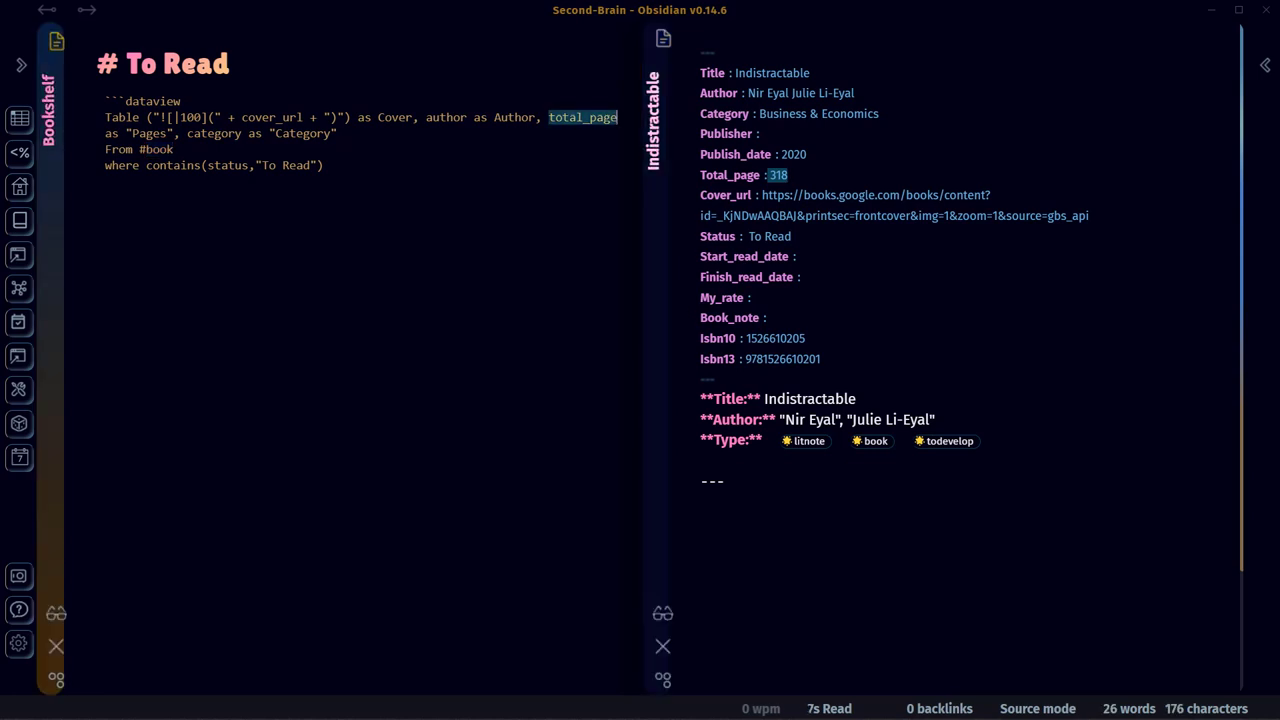
{"action": "left_click_drag", "start_coordinate": [762, 195], "coordinate": [938, 215]}
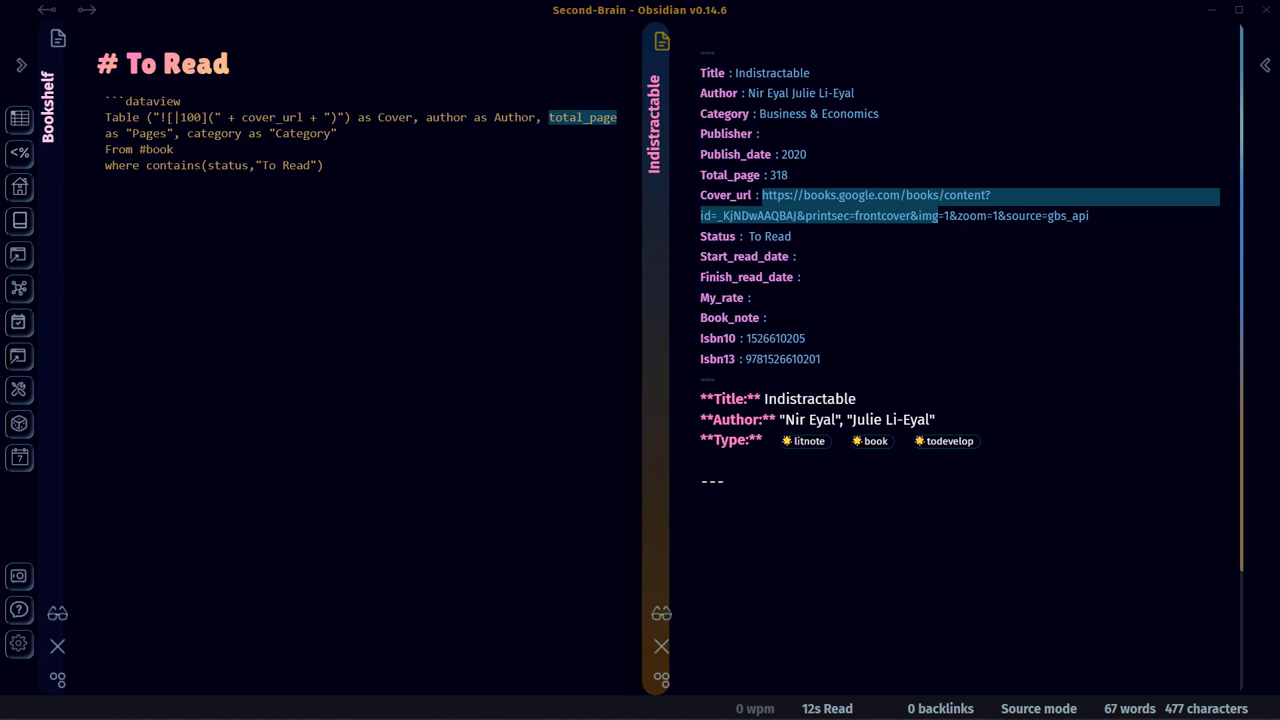
Check the query's status filter and show the Bookshelf note in reading view.
{"action": "left_click_drag", "start_coordinate": [105, 165], "coordinate": [215, 165]}
{"action": "left_click", "coordinate": [255, 165]}
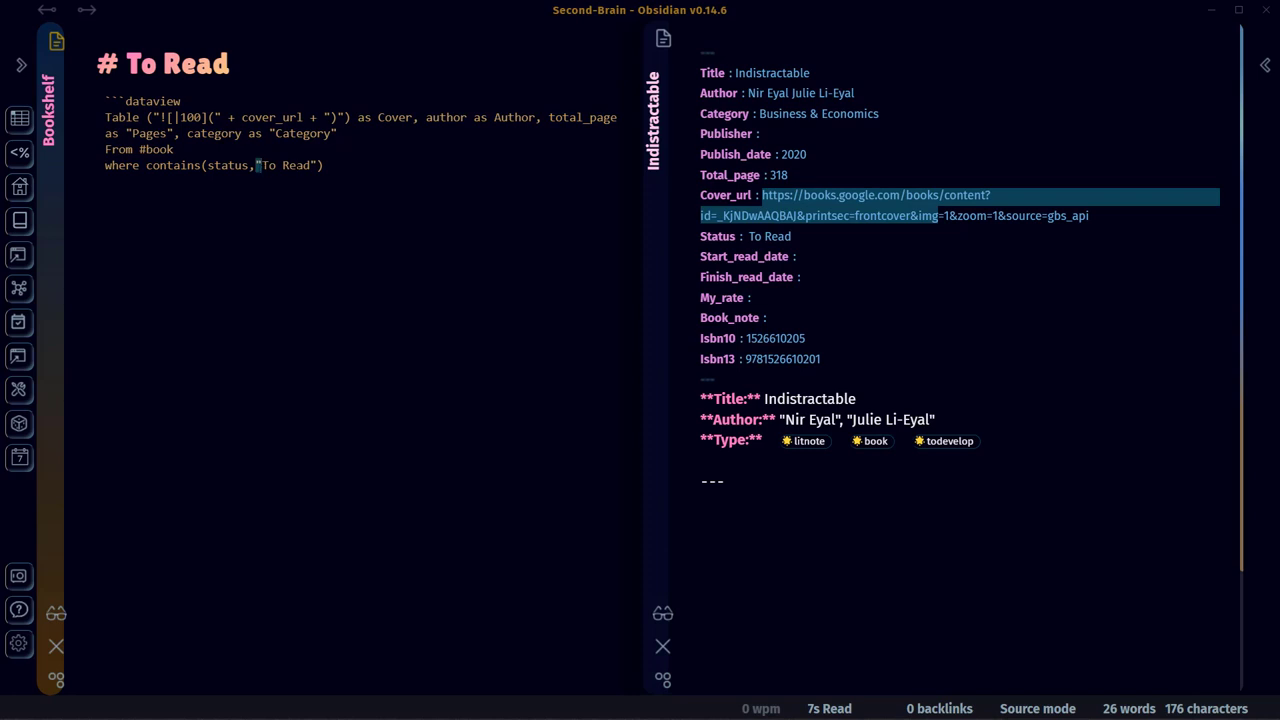
{"action": "key", "text": "Right"}
{"action": "key", "text": "Right"}
{"action": "key", "text": "ctrl+e"}
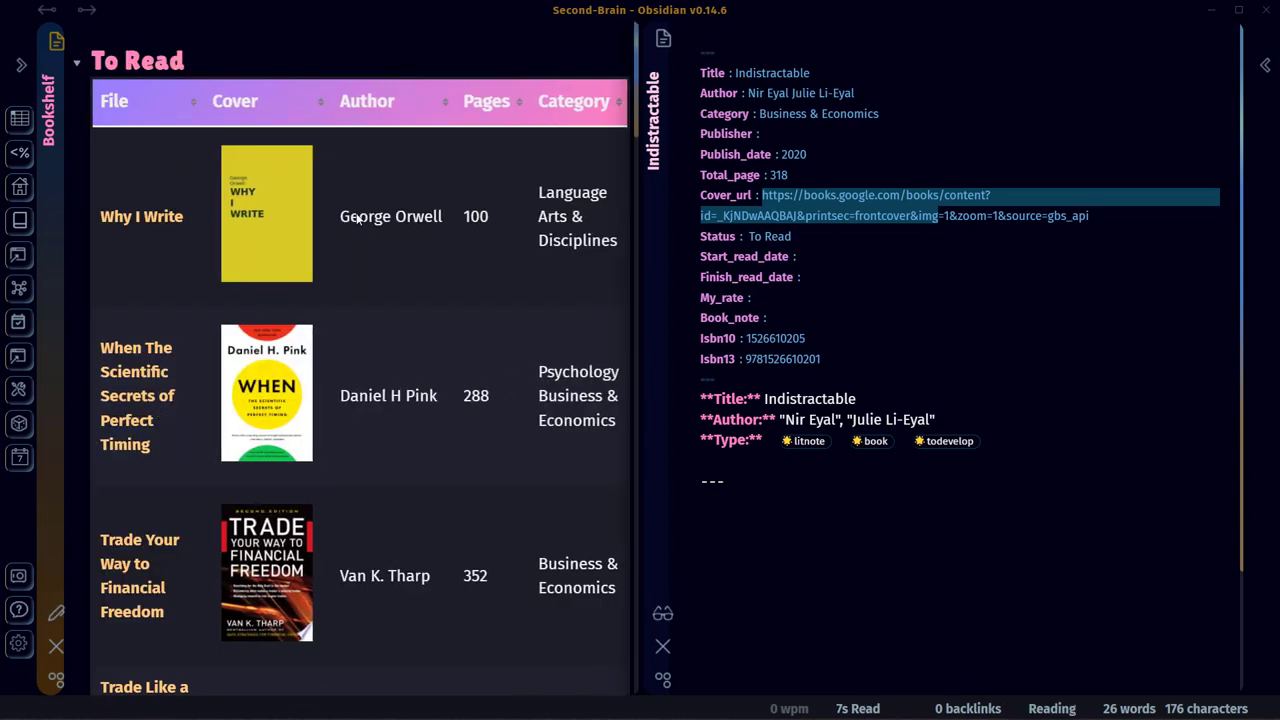
Look through the rendered To Read table of books in the Bookshelf note.
{"action": "scroll", "coordinate": [350, 300], "scroll_direction": "down", "scroll_amount": 10}
{"action": "scroll", "coordinate": [346, 360], "scroll_direction": "up", "scroll_amount": 12}
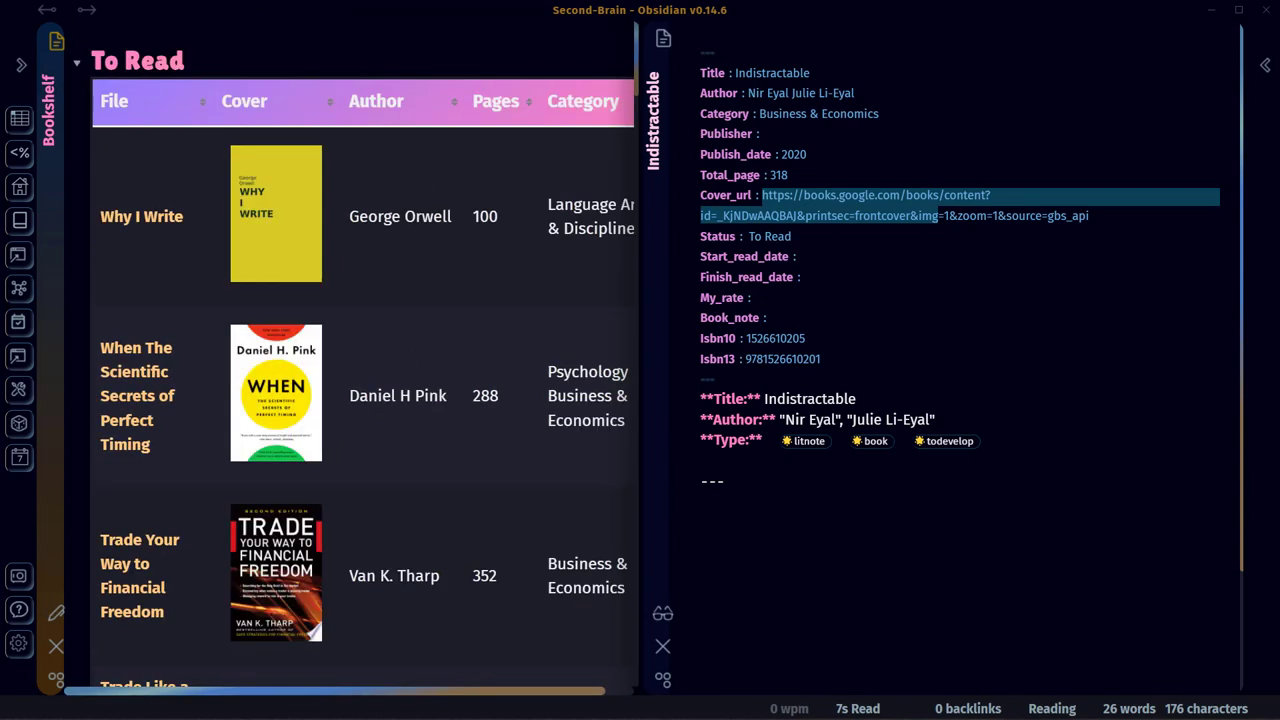
{"action": "scroll", "coordinate": [760, 300], "scroll_direction": "down", "scroll_amount": 2}
{"action": "scroll", "coordinate": [573, 338], "scroll_direction": "down", "scroll_amount": 6}
{"action": "scroll", "coordinate": [387, 320], "scroll_direction": "down", "scroll_amount": 20}
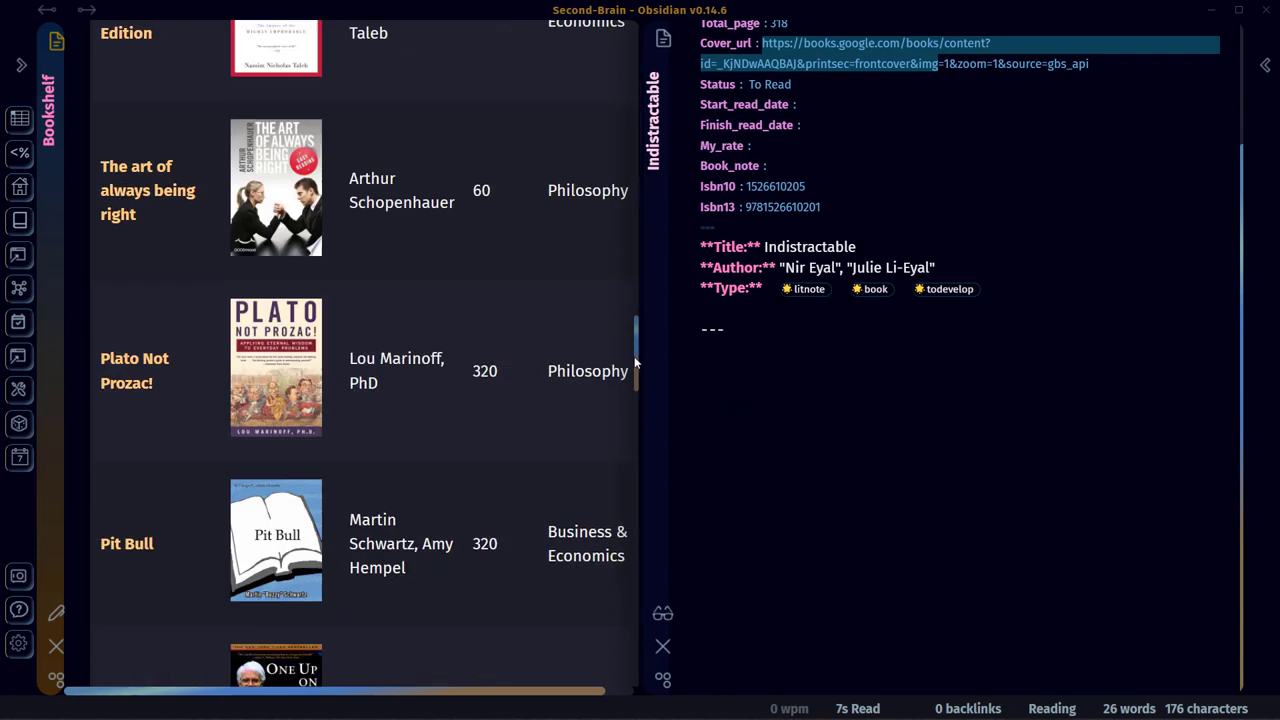
Check the end of the To Read table for the Indistractable row and inspect the computer's network connection.
{"action": "left_click_drag", "start_coordinate": [633, 369], "coordinate": [637, 294]}
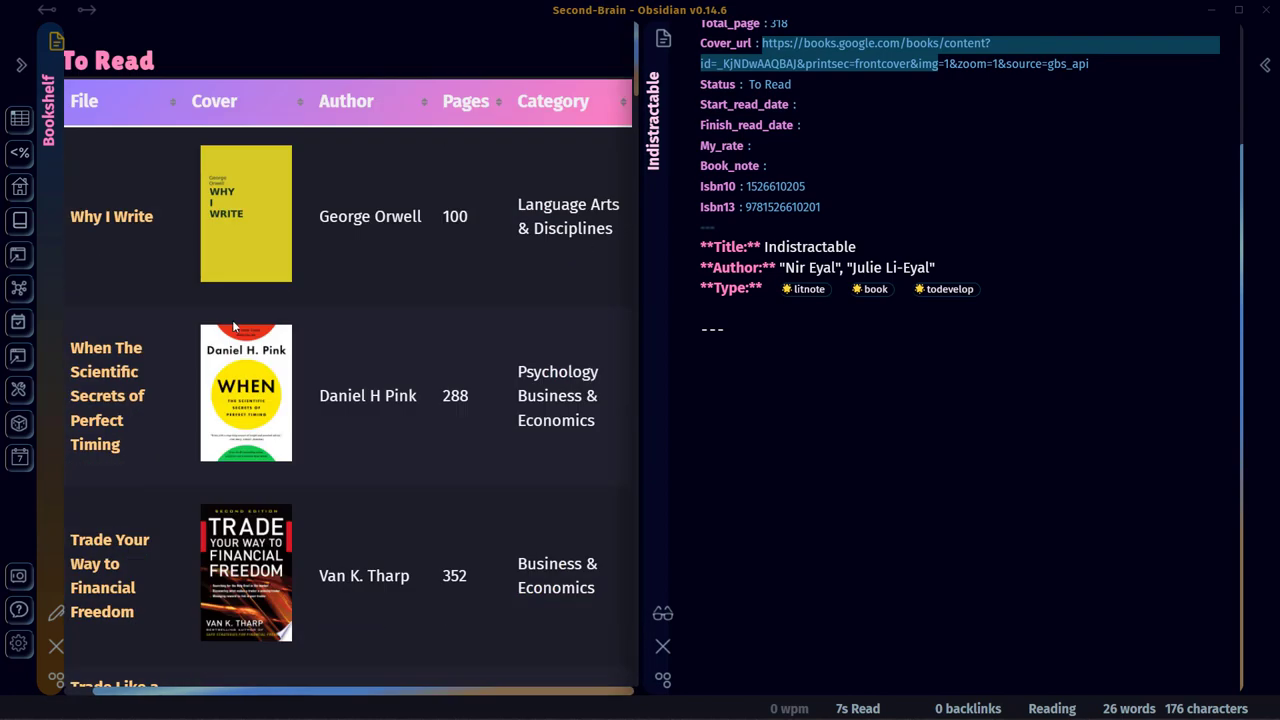
{"action": "scroll", "coordinate": [230, 318], "scroll_direction": "down", "scroll_amount": 20}
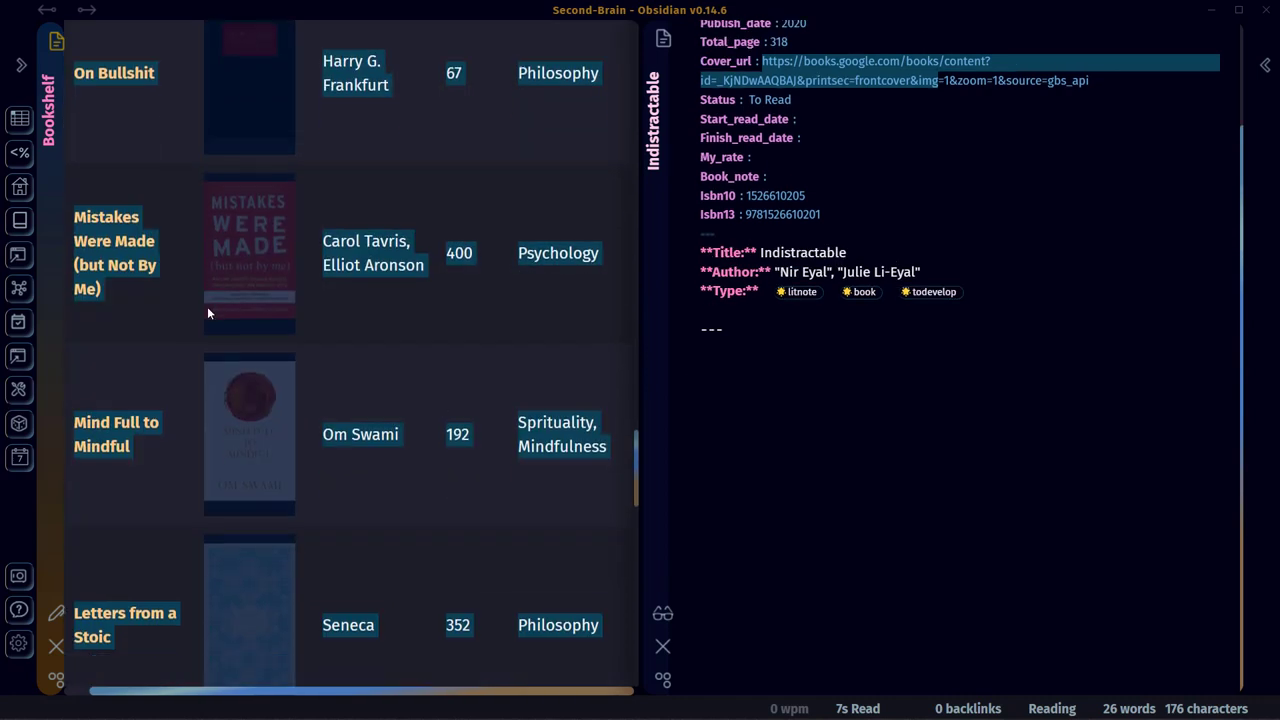
{"action": "scroll", "coordinate": [193, 590], "scroll_direction": "down", "scroll_amount": 10}
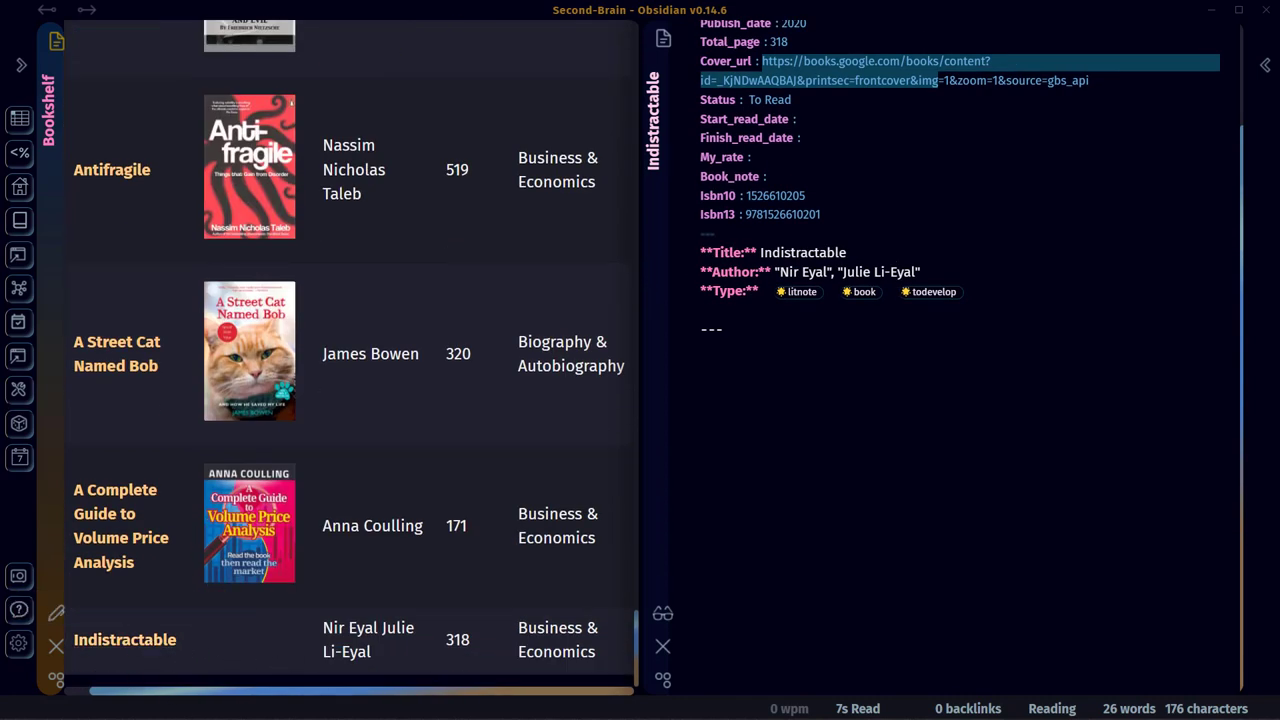
{"action": "mouse_move", "coordinate": [1085, 712]}
{"action": "left_click", "coordinate": [1158, 707]}
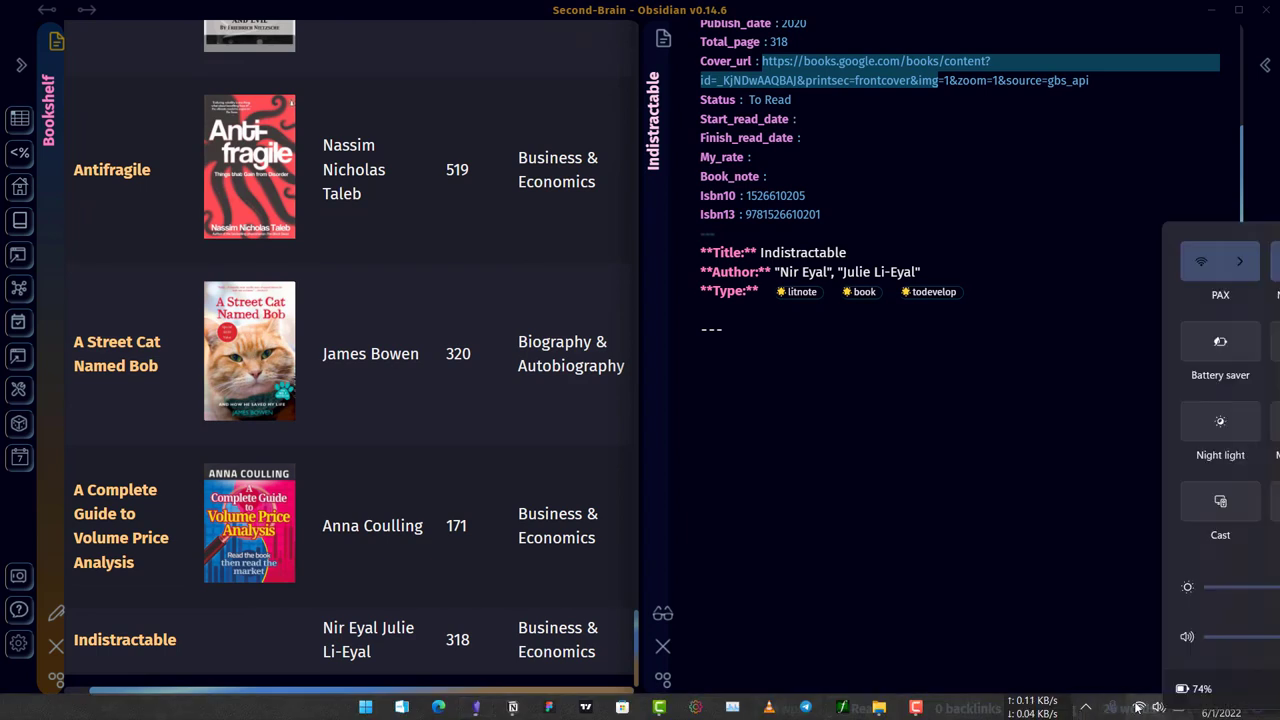
{"action": "left_click", "coordinate": [102, 457]}
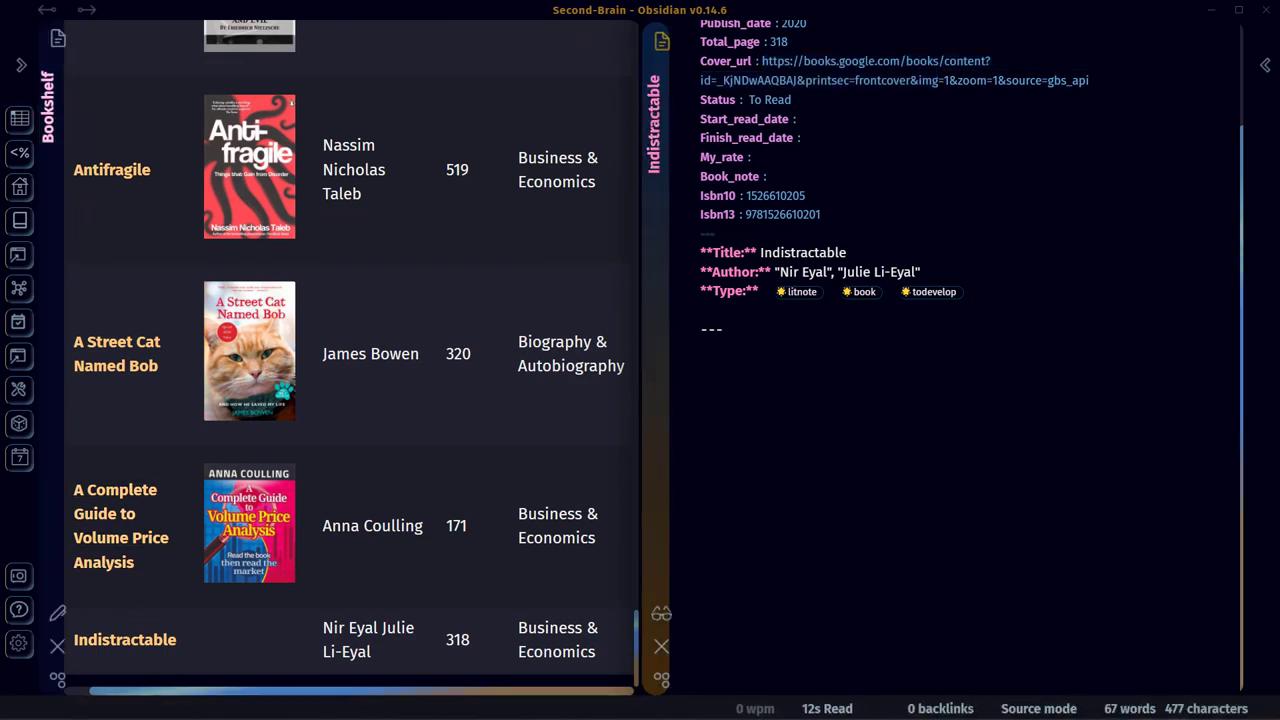
{"action": "scroll", "coordinate": [240, 540], "scroll_direction": "up", "scroll_amount": 12}
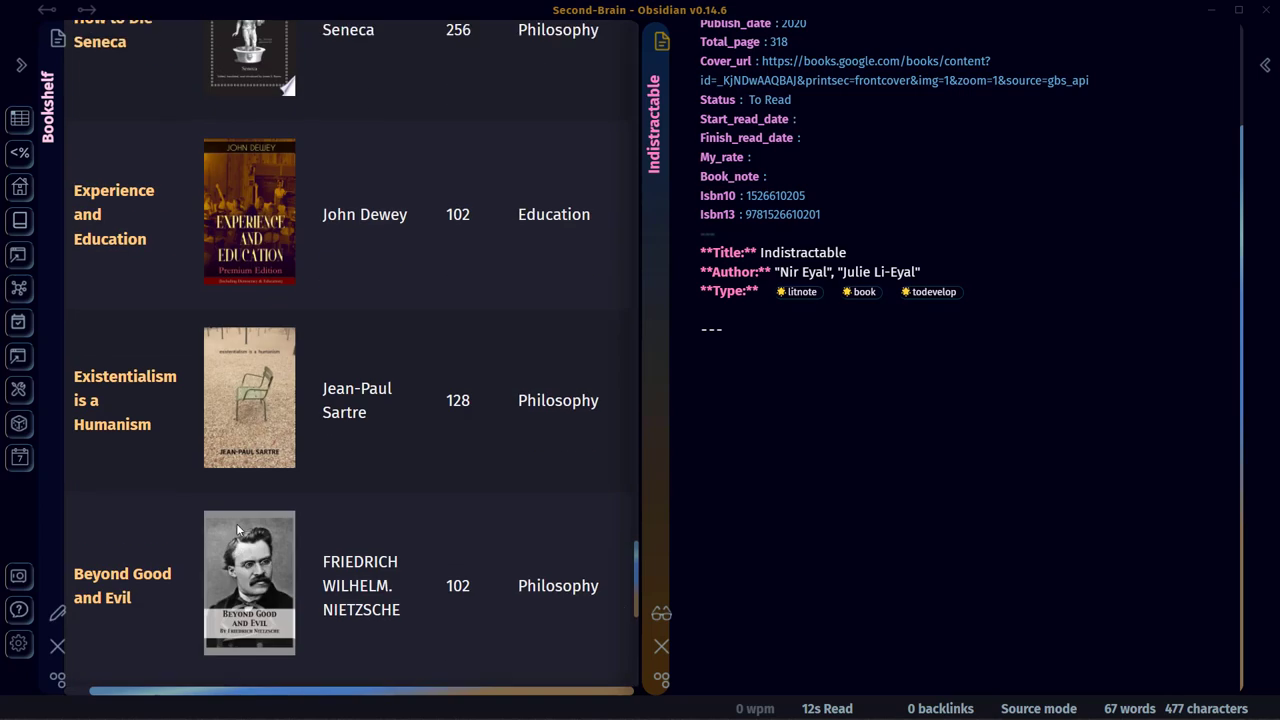
{"action": "scroll", "coordinate": [258, 566], "scroll_direction": "down", "scroll_amount": 9}
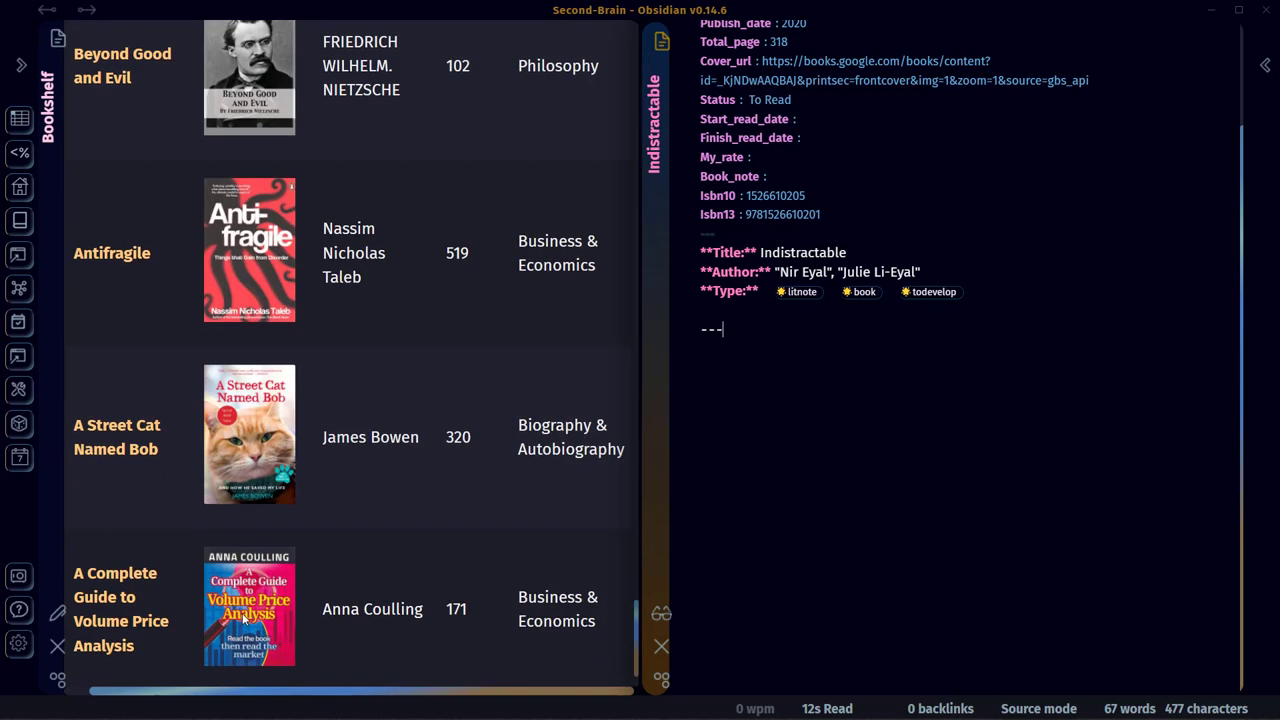
{"action": "scroll", "coordinate": [245, 610], "scroll_direction": "down", "scroll_amount": 3}
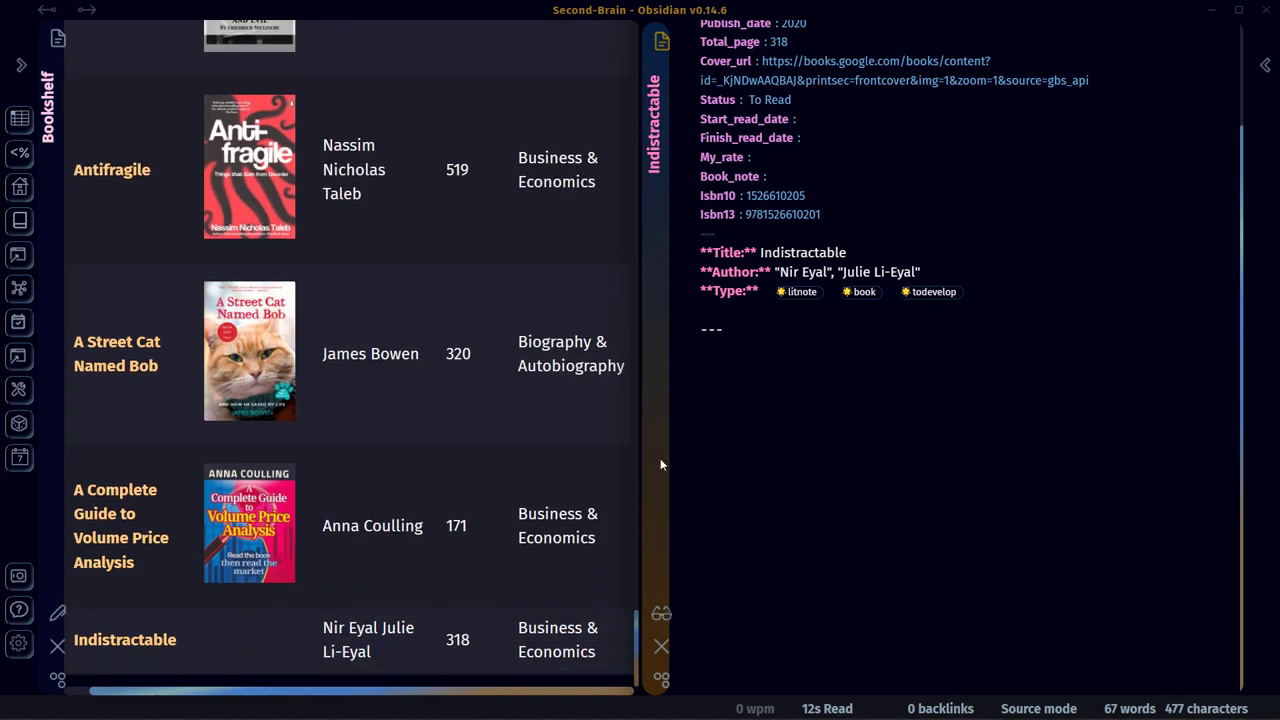
{"action": "left_click_drag", "start_coordinate": [635, 644], "coordinate": [617, 62]}
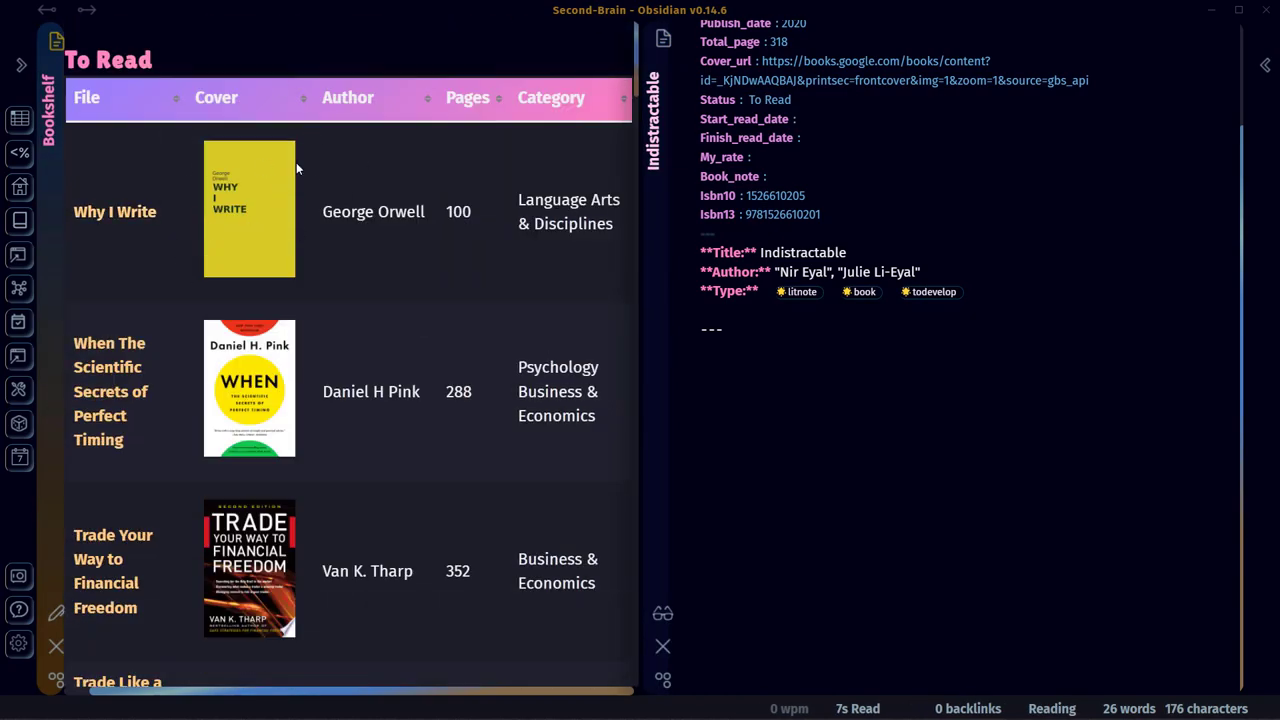
Switch the Bookshelf note to source mode and add a level-one heading "Completed" below the To Read query.
{"action": "key", "text": "ctrl+e"}
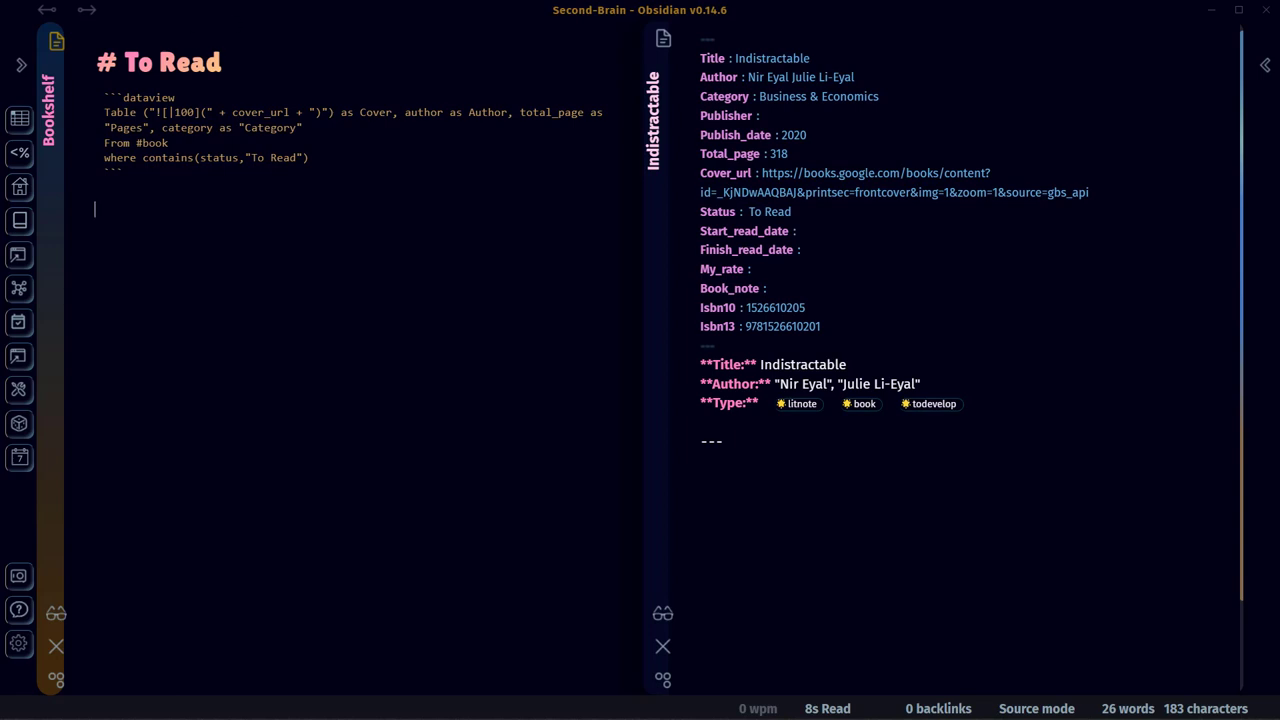
{"action": "type", "text": "#"}
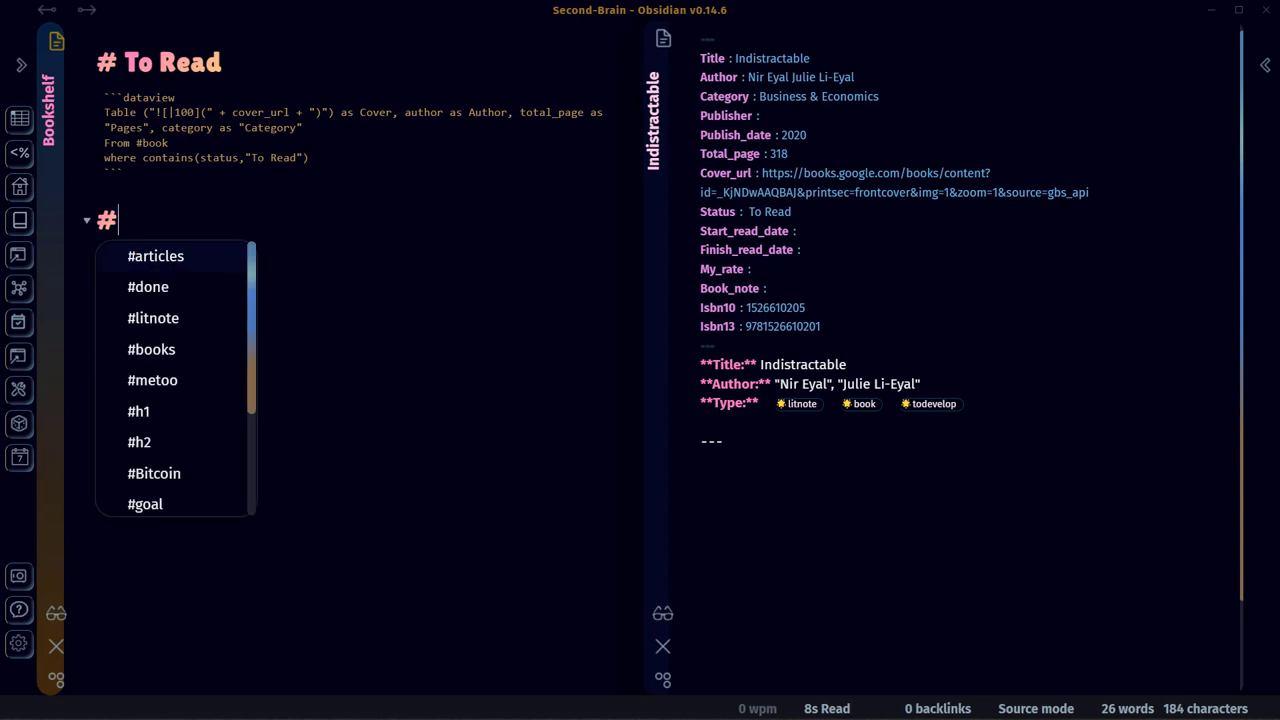
{"action": "type", "text": " Complete"}
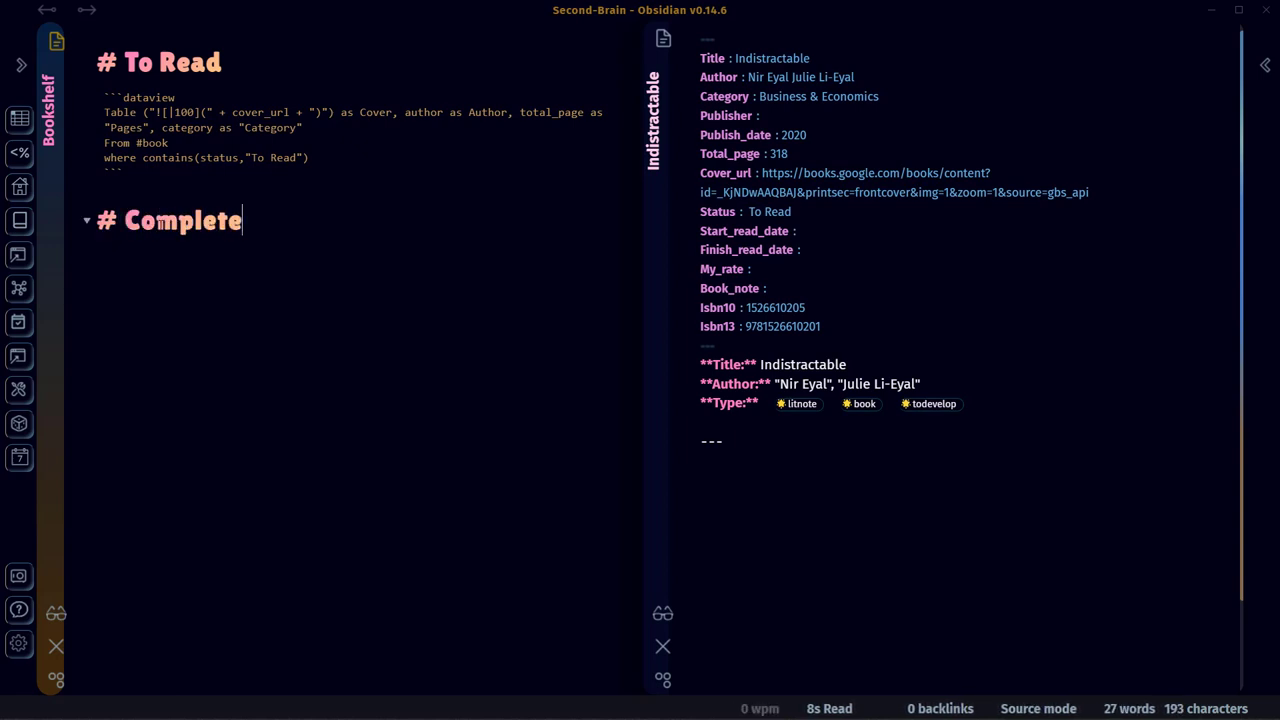
{"action": "type", "text": "d"}
{"action": "key", "text": "Return"}
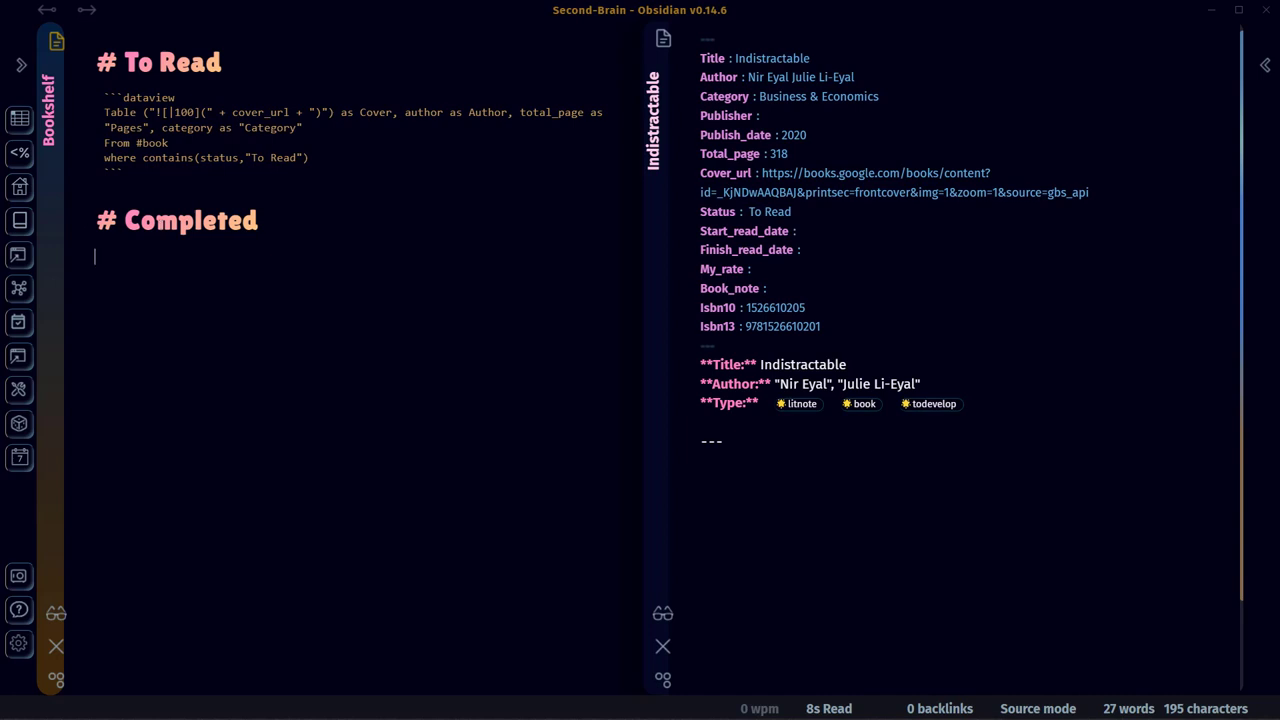
Copy the To Read Dataview query under the Completed heading and set its status filter to "Completed".
{"action": "mouse_move", "coordinate": [122, 172]}
{"action": "left_mouse_down"}
{"action": "mouse_move", "coordinate": [104, 112]}
{"action": "mouse_move", "coordinate": [78, 87]}
{"action": "mouse_move", "coordinate": [150, 143]}
{"action": "mouse_move", "coordinate": [123, 172]}
{"action": "left_mouse_up"}
{"action": "key", "text": "ctrl+c"}
{"action": "left_click", "coordinate": [96, 276]}
{"action": "key", "text": "ctrl+v"}
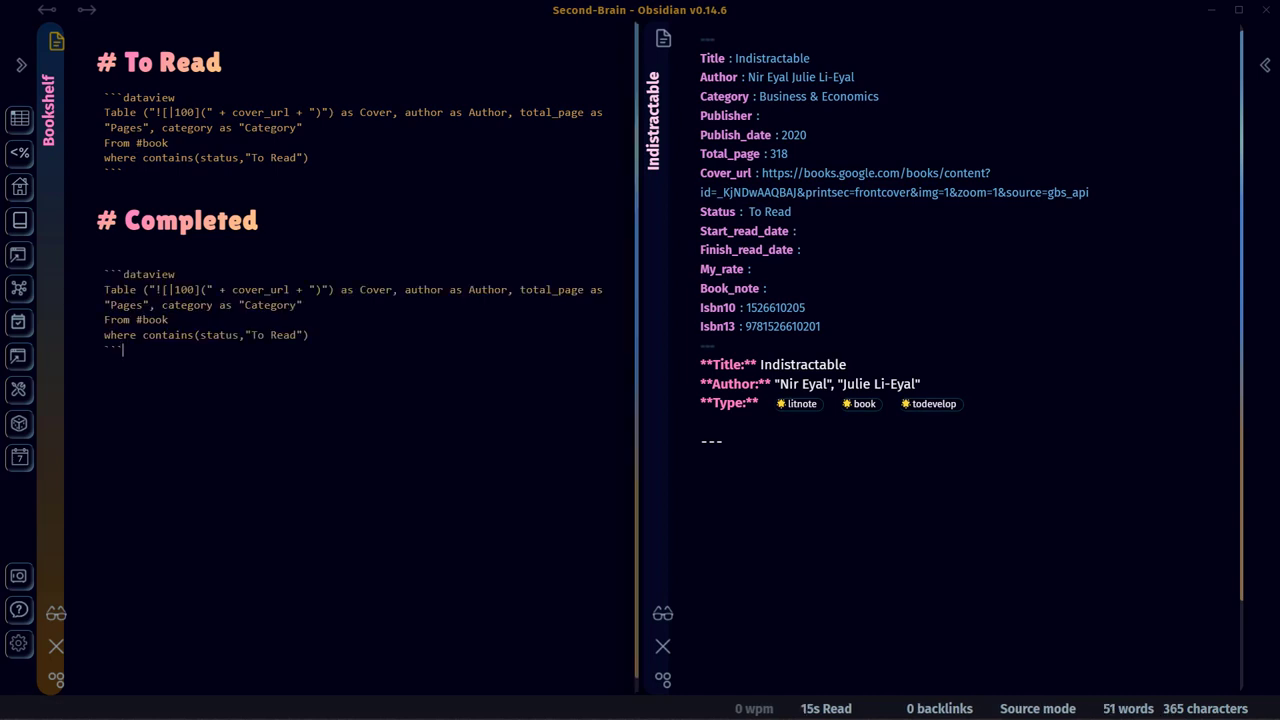
{"action": "left_click_drag", "start_coordinate": [131, 335], "coordinate": [122, 349]}
{"action": "left_click", "coordinate": [122, 349]}
{"action": "left_click_drag", "start_coordinate": [250, 335], "coordinate": [296, 335]}
{"action": "type", "text": "Completed"}
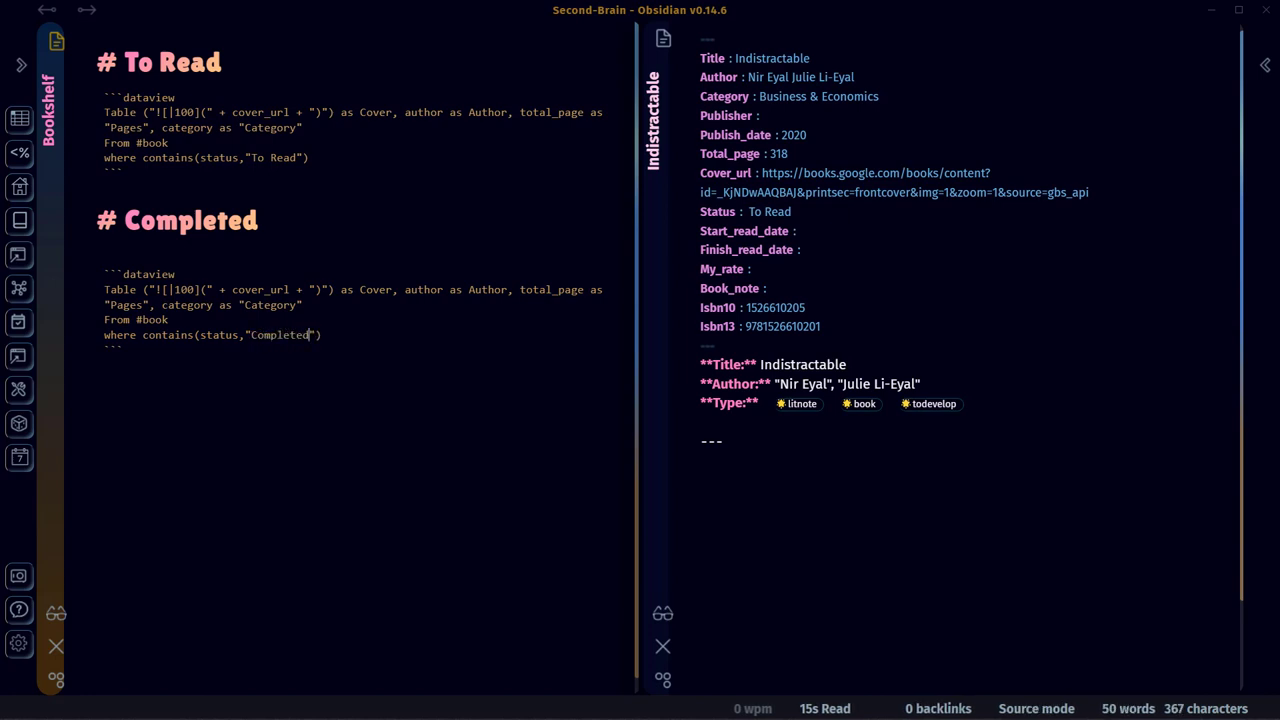
Examine the Status value in the Indistractable note against the new query's status filter.
{"action": "left_click_drag", "start_coordinate": [736, 58], "coordinate": [793, 137]}
{"action": "left_click", "coordinate": [843, 384]}
{"action": "left_click", "coordinate": [791, 307]}
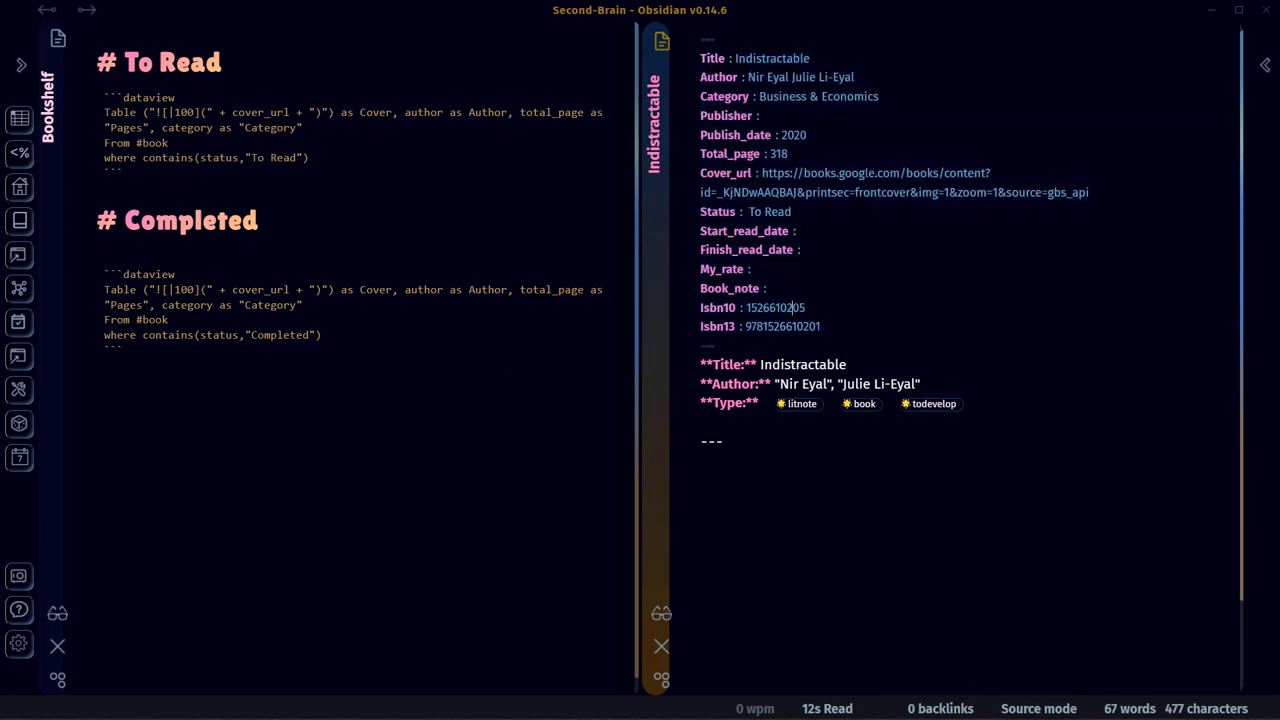
{"action": "left_click_drag", "start_coordinate": [745, 211], "coordinate": [792, 211]}
{"action": "left_click", "coordinate": [792, 211]}
{"action": "key", "text": "ctrl+shift+Left"}
{"action": "key", "text": "ctrl+shift+Left"}
{"action": "left_click", "coordinate": [789, 231]}
{"action": "left_click_drag", "start_coordinate": [749, 212], "coordinate": [792, 212]}
{"action": "left_click", "coordinate": [755, 212]}
{"action": "left_click", "coordinate": [123, 348]}
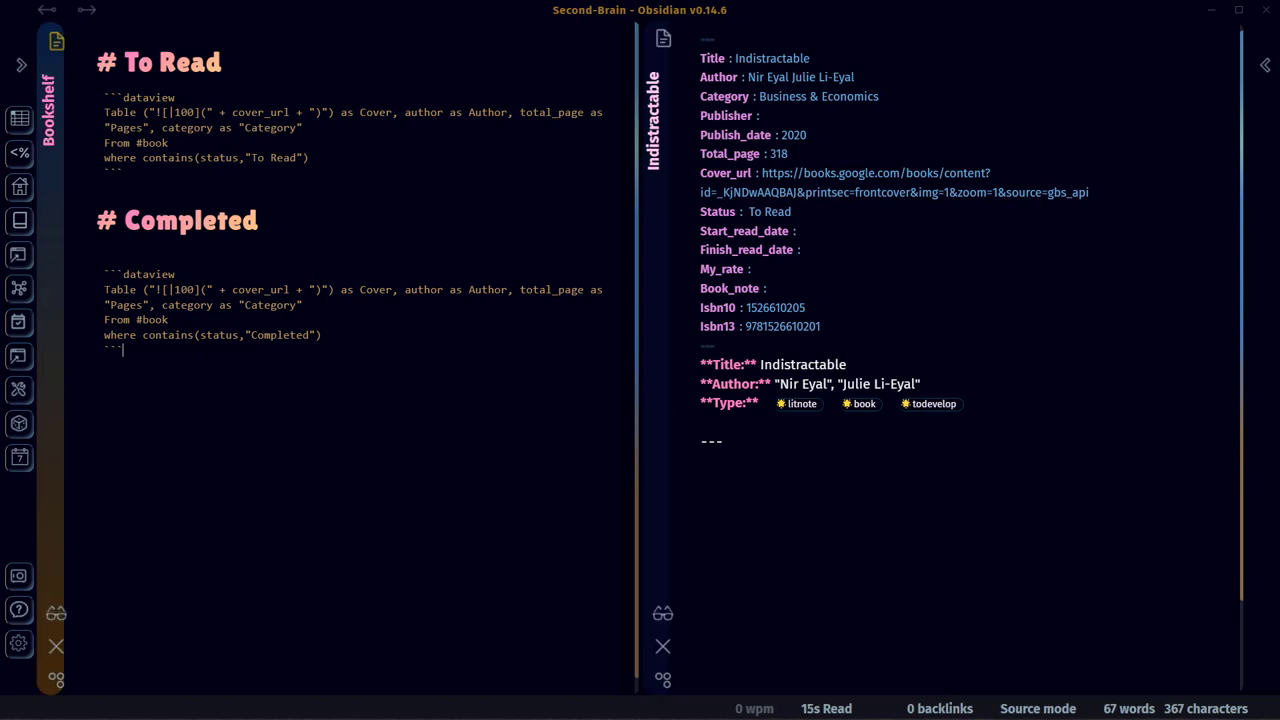
Show the Bookshelf note in reading view, collapse the To Read section and look through the Completed table.
{"action": "key", "text": "ctrl+e"}
{"action": "scroll", "coordinate": [216, 329], "scroll_direction": "down", "scroll_amount": 6}
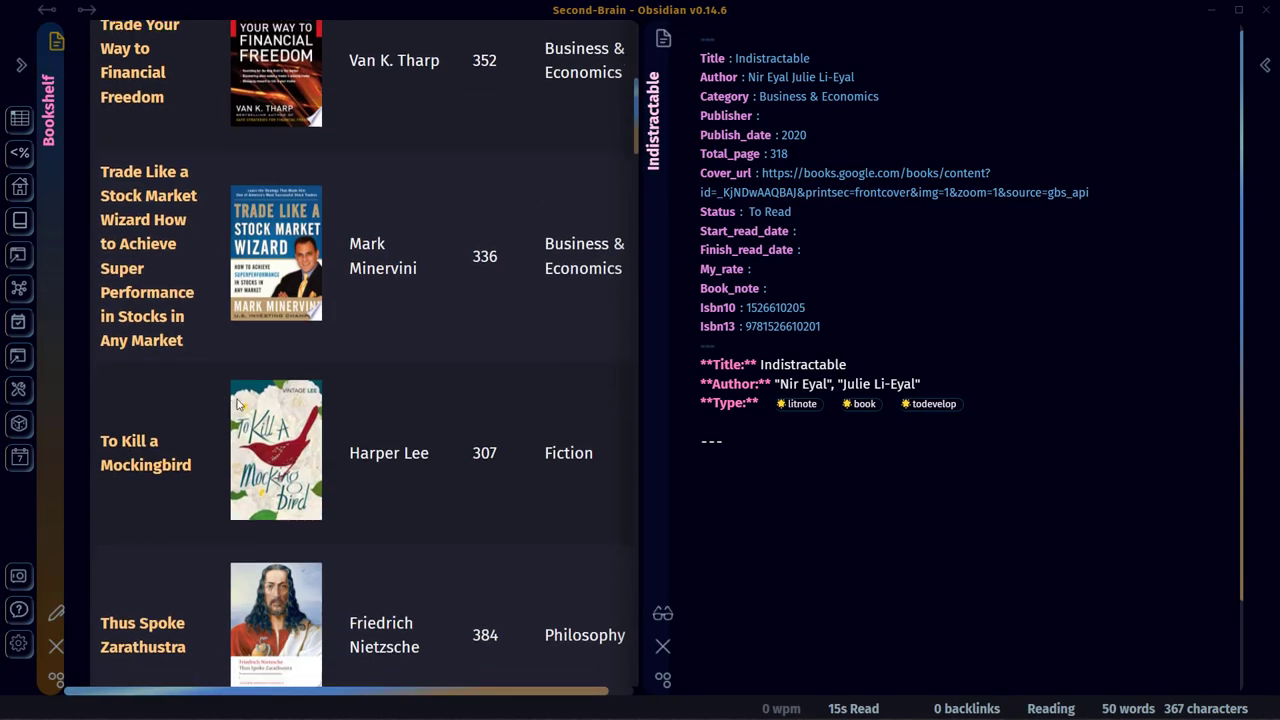
{"action": "scroll", "coordinate": [216, 329], "scroll_direction": "up", "scroll_amount": 6}
{"action": "left_click", "coordinate": [79, 66]}
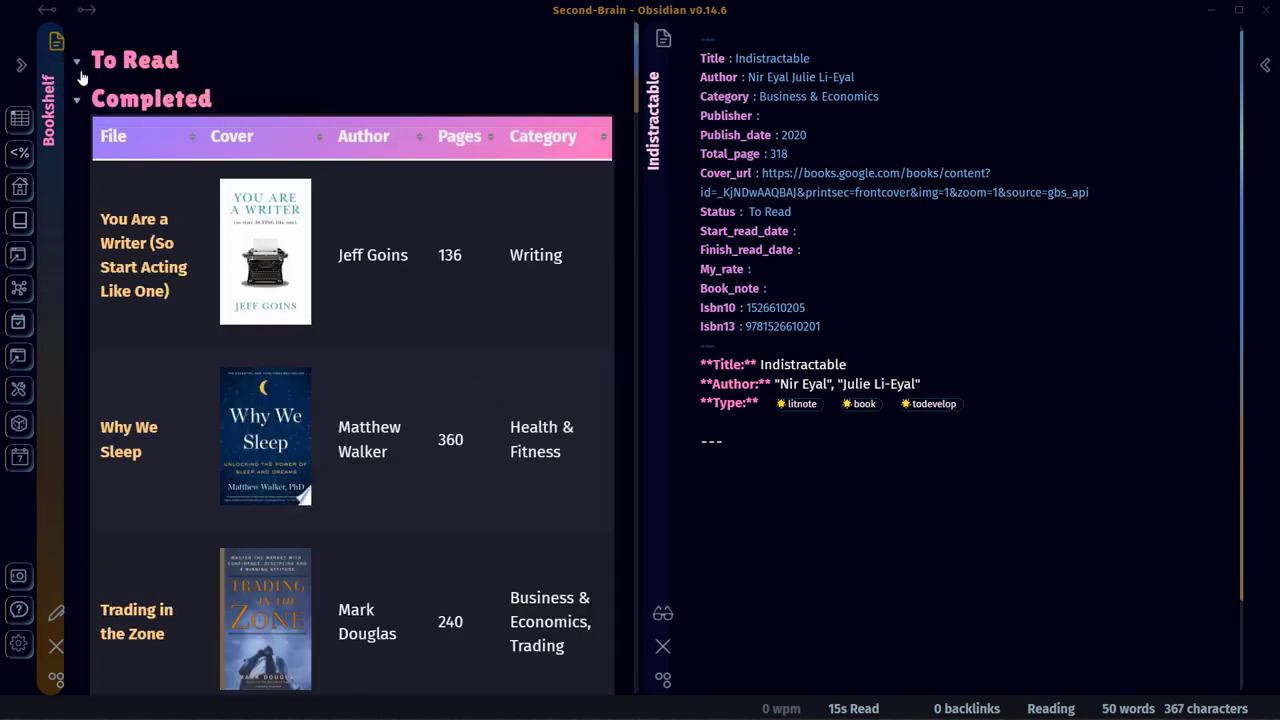
{"action": "scroll", "coordinate": [135, 226], "scroll_direction": "down", "scroll_amount": 10}
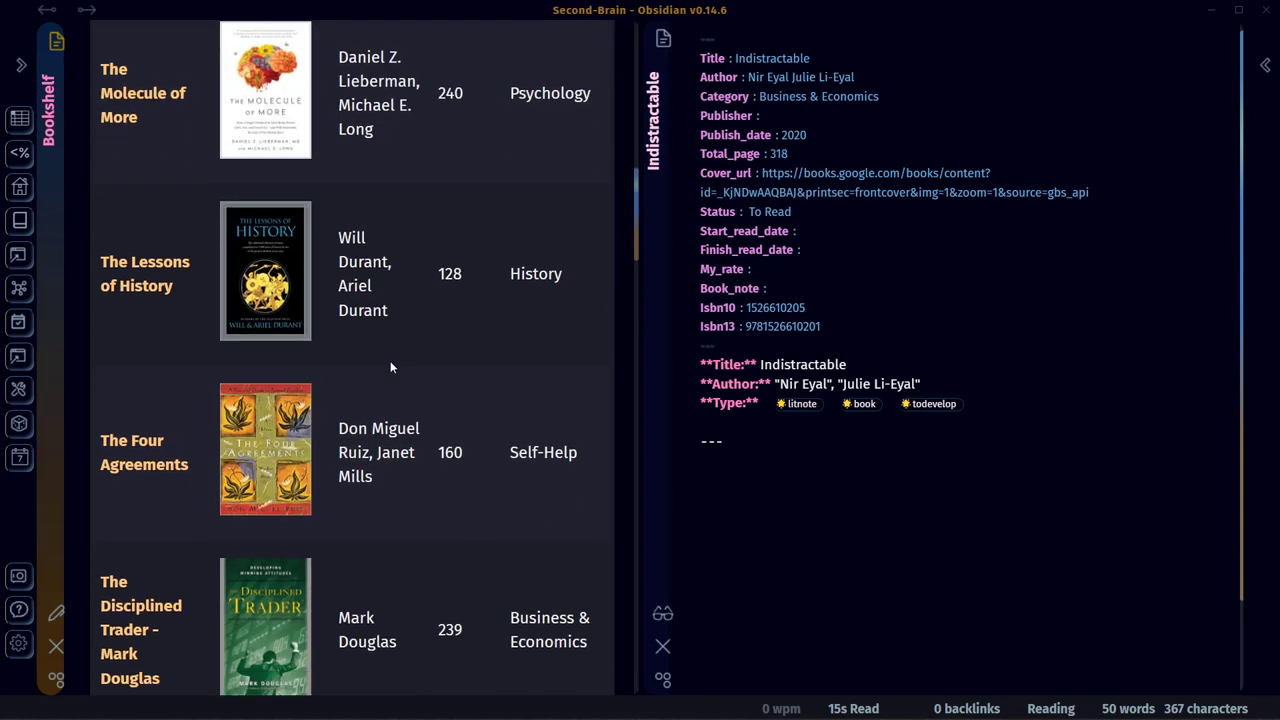
{"action": "scroll", "coordinate": [391, 366], "scroll_direction": "up", "scroll_amount": 10}
{"action": "left_click", "coordinate": [76, 63]}
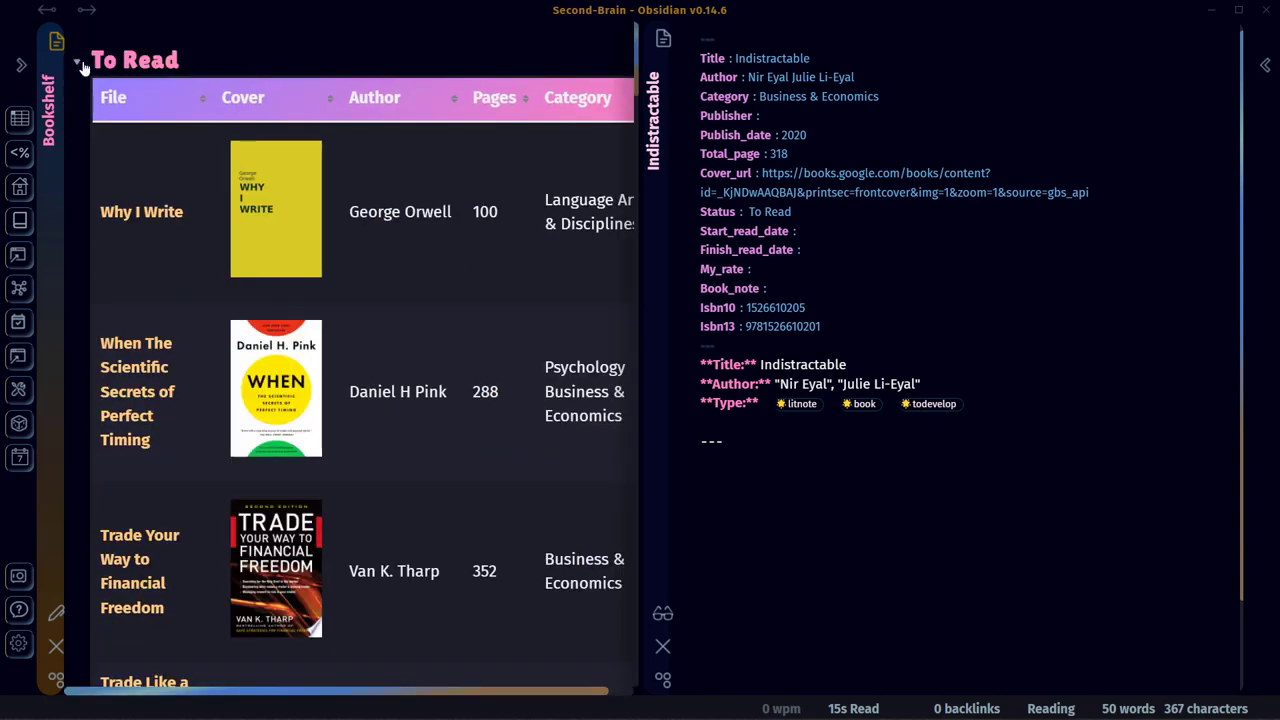
{"action": "left_click", "coordinate": [76, 63]}
Find the Sortable plugin among the installed community plugins, try to look it up in the plugin browser, and close the settings.
{"action": "left_click", "coordinate": [18, 643]}
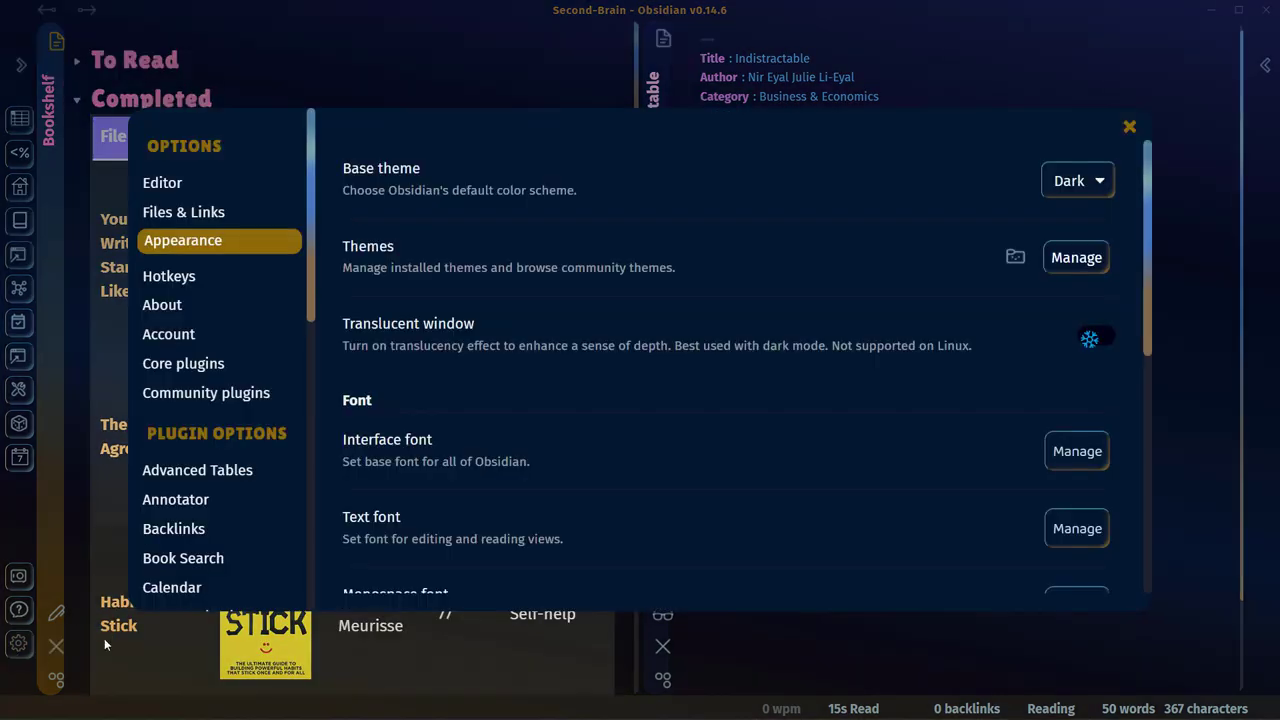
{"action": "scroll", "coordinate": [188, 480], "scroll_direction": "down", "scroll_amount": 5}
{"action": "scroll", "coordinate": [185, 485], "scroll_direction": "down", "scroll_amount": 2}
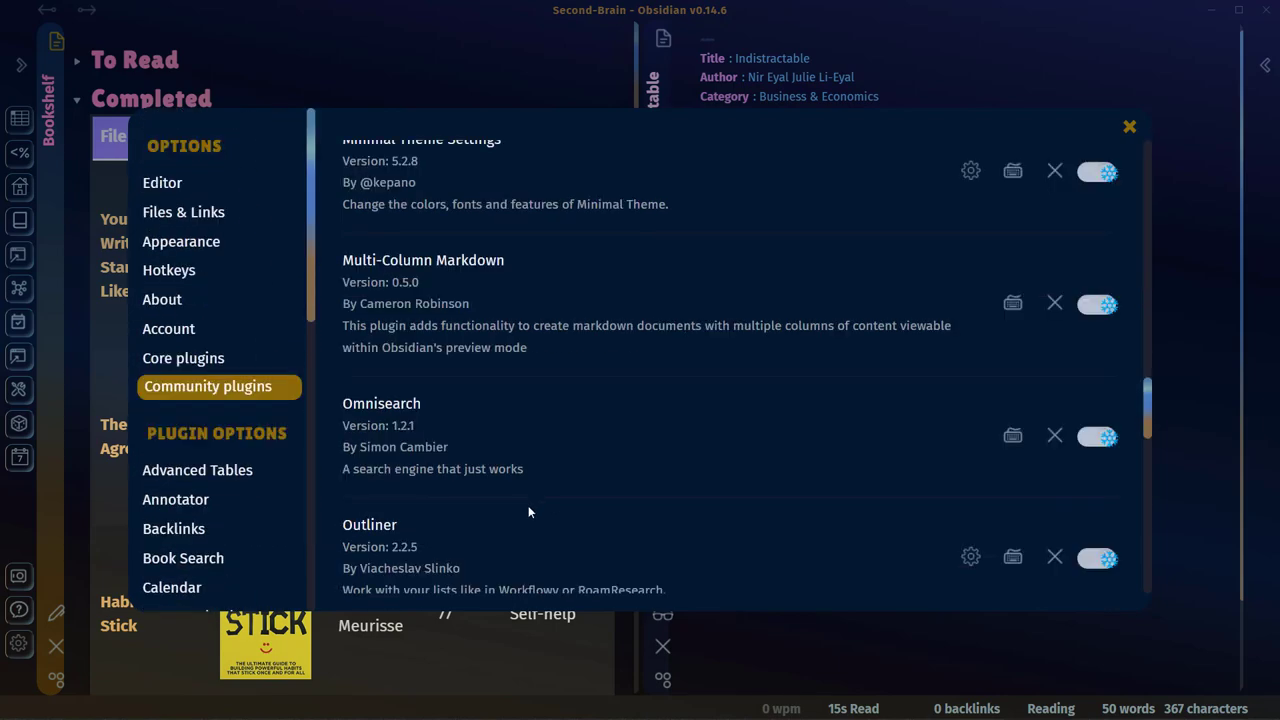
{"action": "scroll", "coordinate": [500, 510], "scroll_direction": "down", "scroll_amount": 6}
{"action": "scroll", "coordinate": [432, 508], "scroll_direction": "down", "scroll_amount": 5}
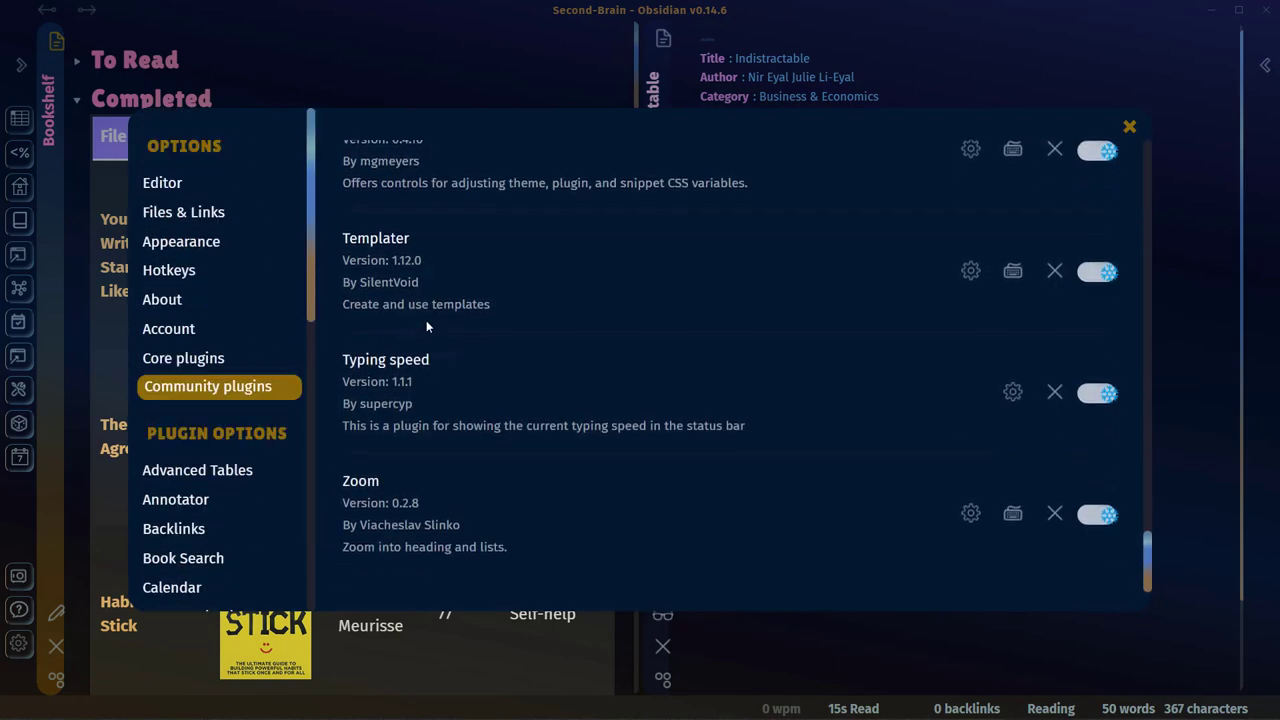
{"action": "scroll", "coordinate": [400, 405], "scroll_direction": "up", "scroll_amount": 2}
{"action": "scroll", "coordinate": [370, 264], "scroll_direction": "up", "scroll_amount": 1}
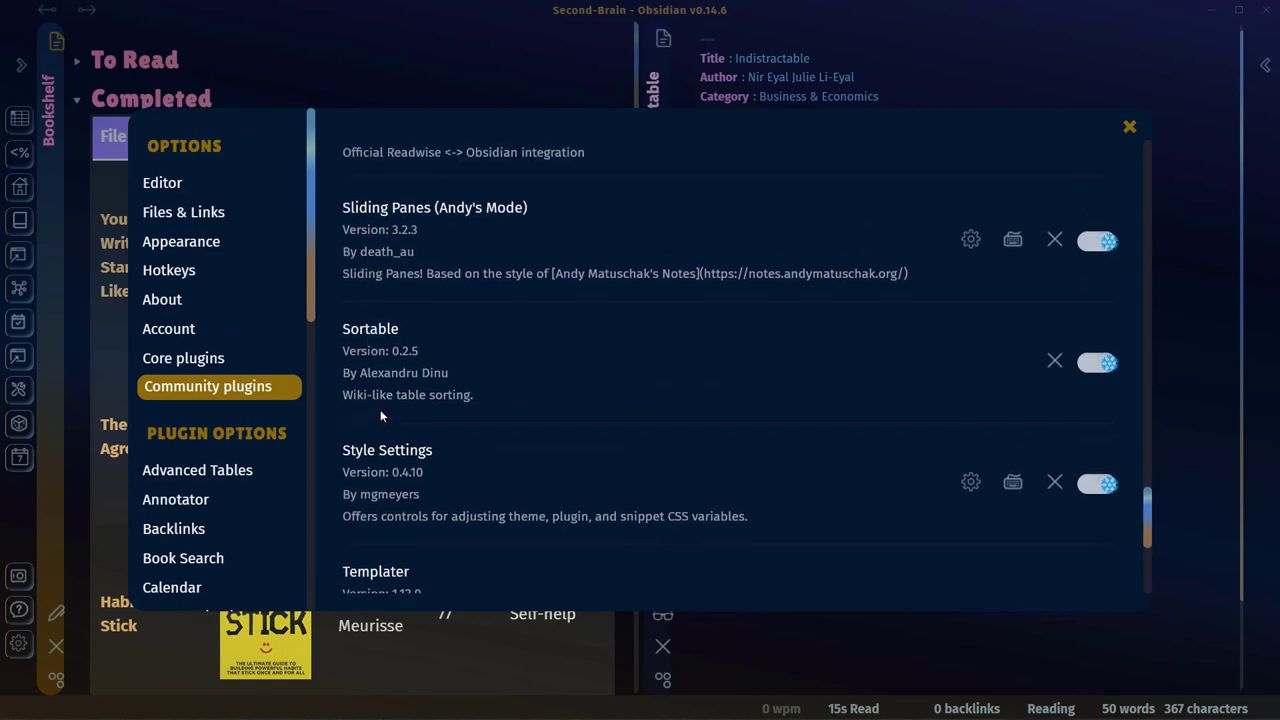
{"action": "left_click", "coordinate": [373, 337]}
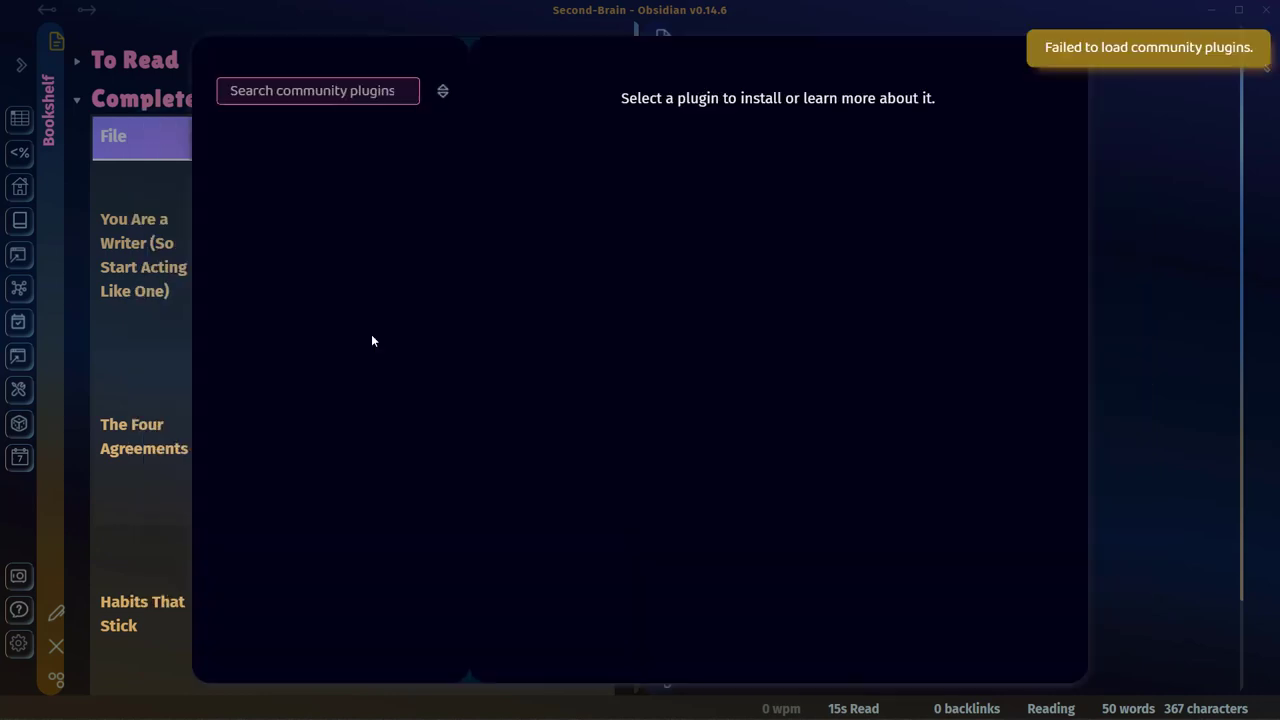
{"action": "left_click", "coordinate": [1135, 113]}
{"action": "left_click", "coordinate": [1132, 120]}
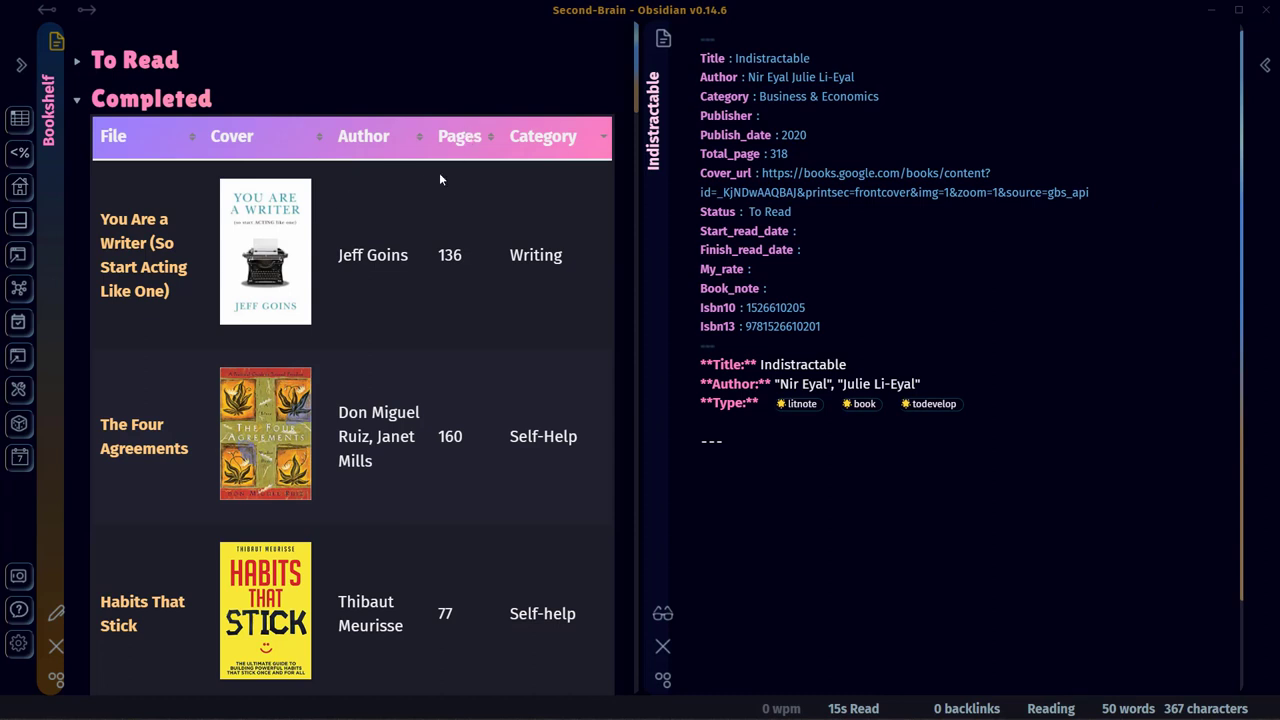
Sort the Completed and To Read tables by Pages in descending order.
{"action": "left_click", "coordinate": [472, 139]}
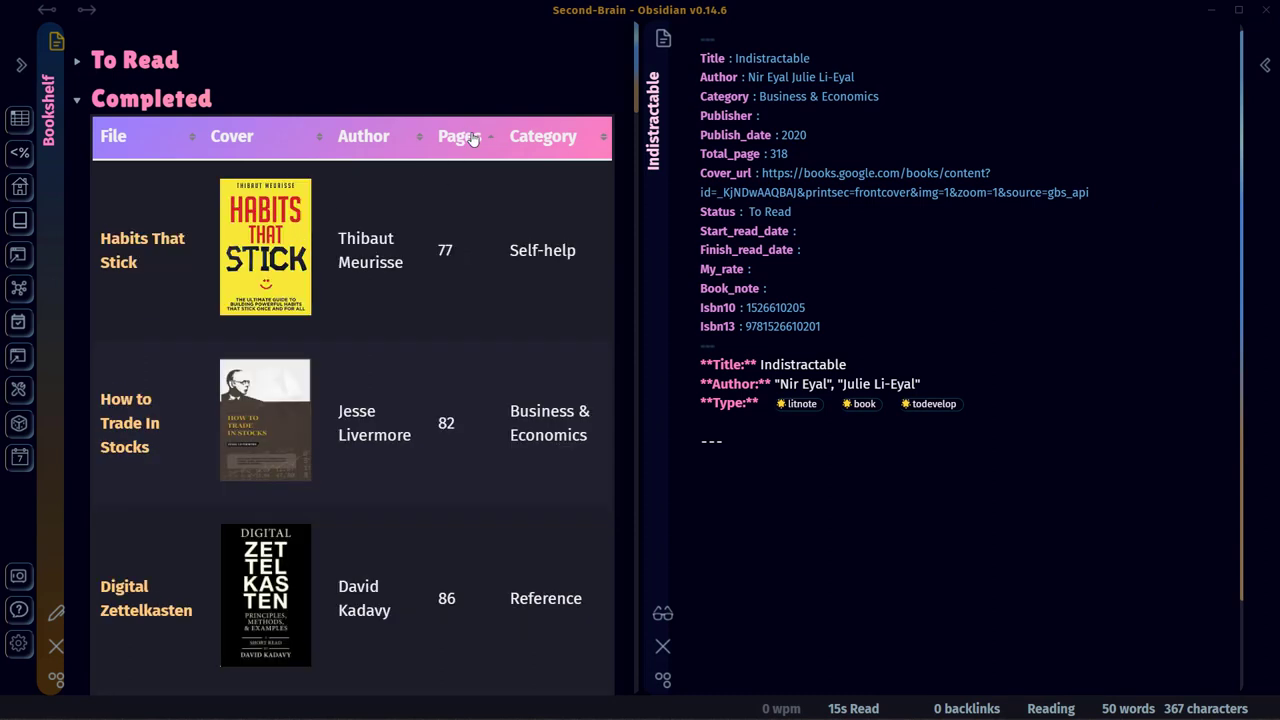
{"action": "left_click", "coordinate": [465, 125]}
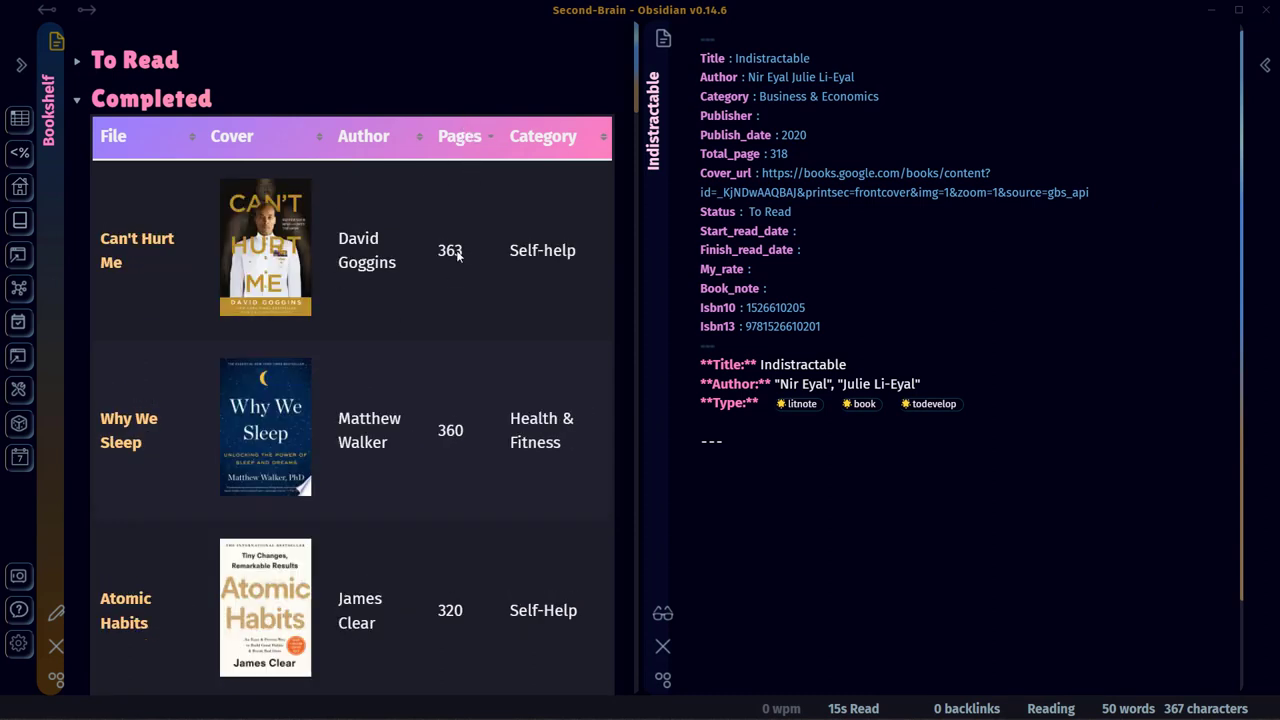
{"action": "left_click_drag", "start_coordinate": [440, 250], "coordinate": [462, 251]}
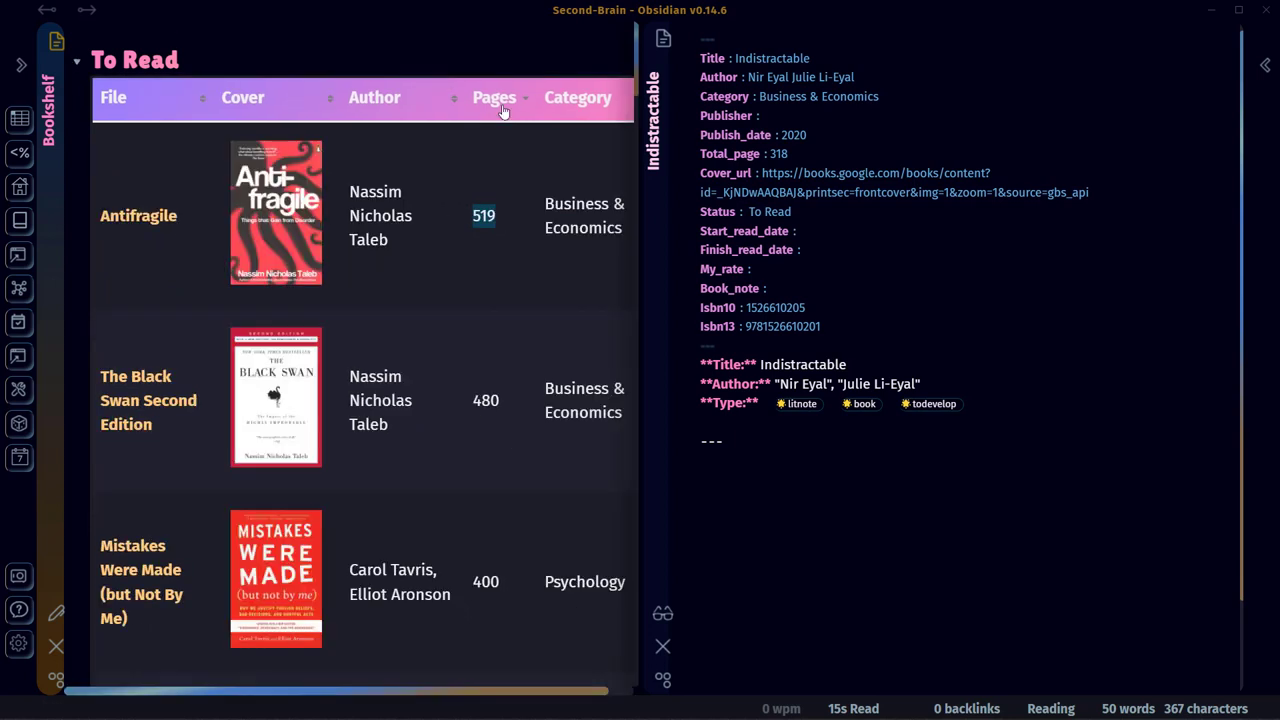
Close the Indistractable note and view the To Read table across the full window width.
{"action": "left_click", "coordinate": [663, 650]}
{"action": "scroll", "coordinate": [608, 294], "scroll_direction": "down", "scroll_amount": 3}
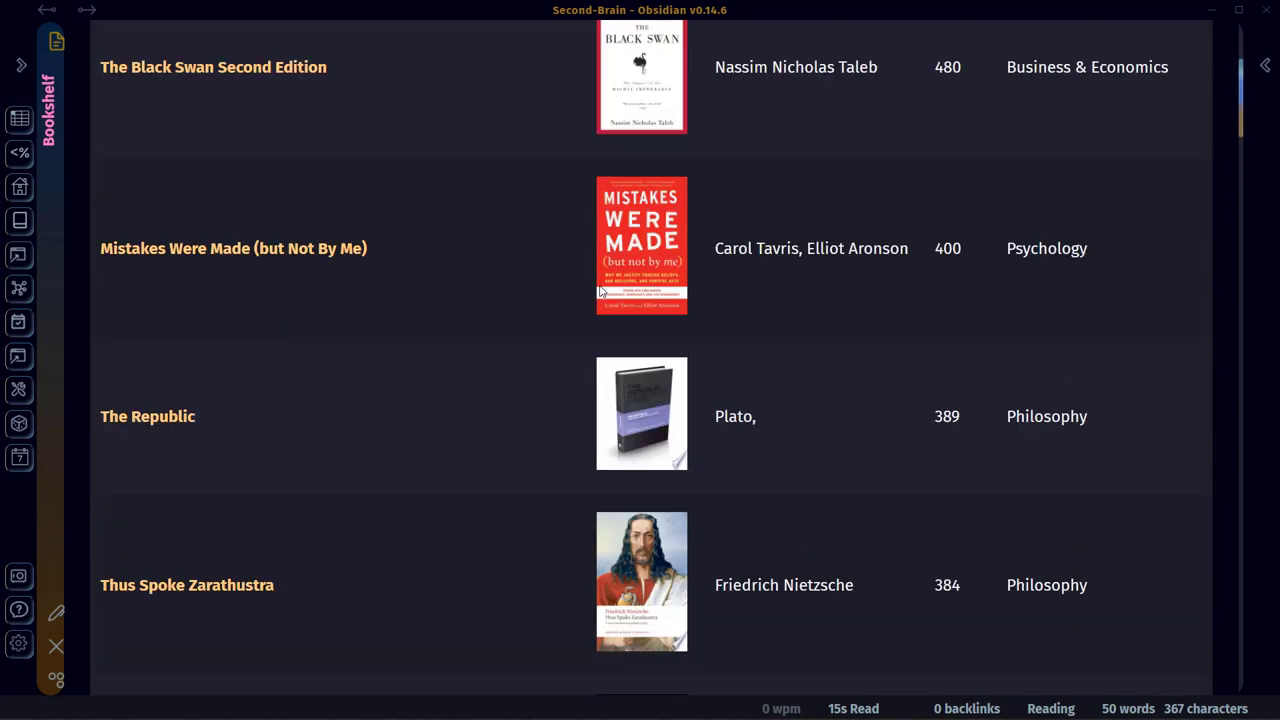
{"action": "scroll", "coordinate": [206, 112], "scroll_direction": "up", "scroll_amount": 3}
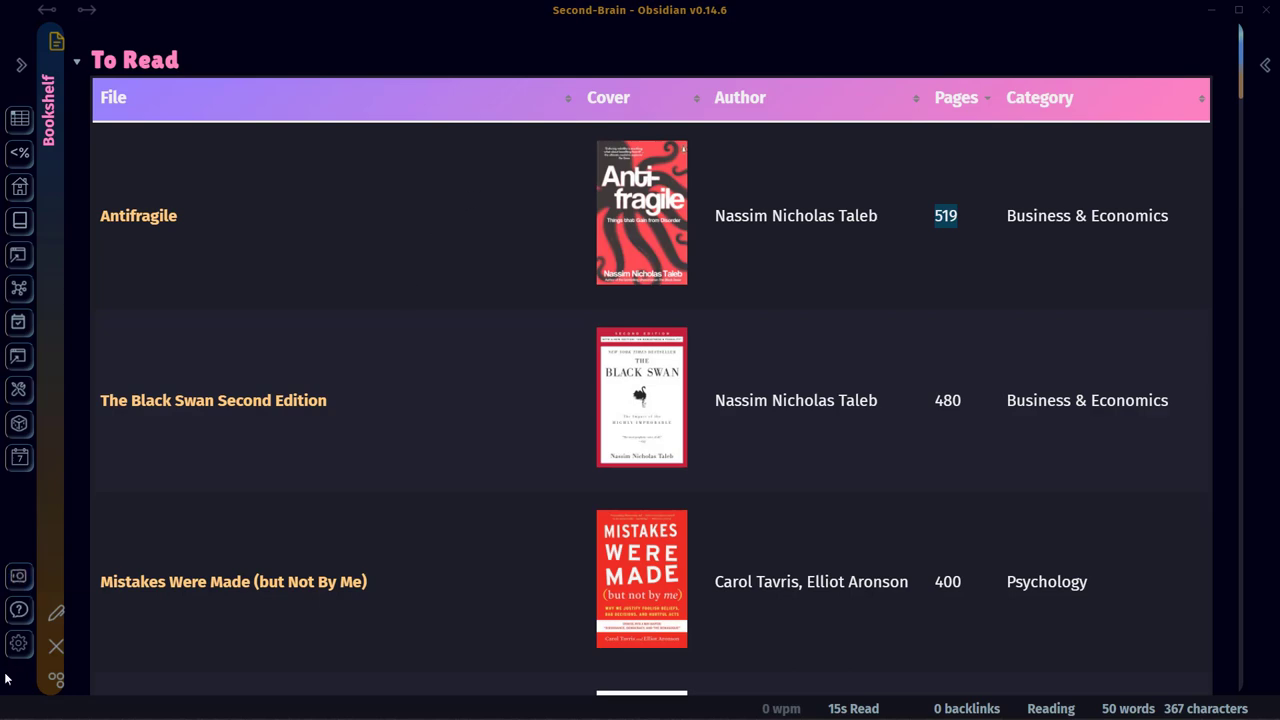
Try to browse the community plugins, and open the theme manager from the appearance settings.
{"action": "left_click", "coordinate": [18, 643]}
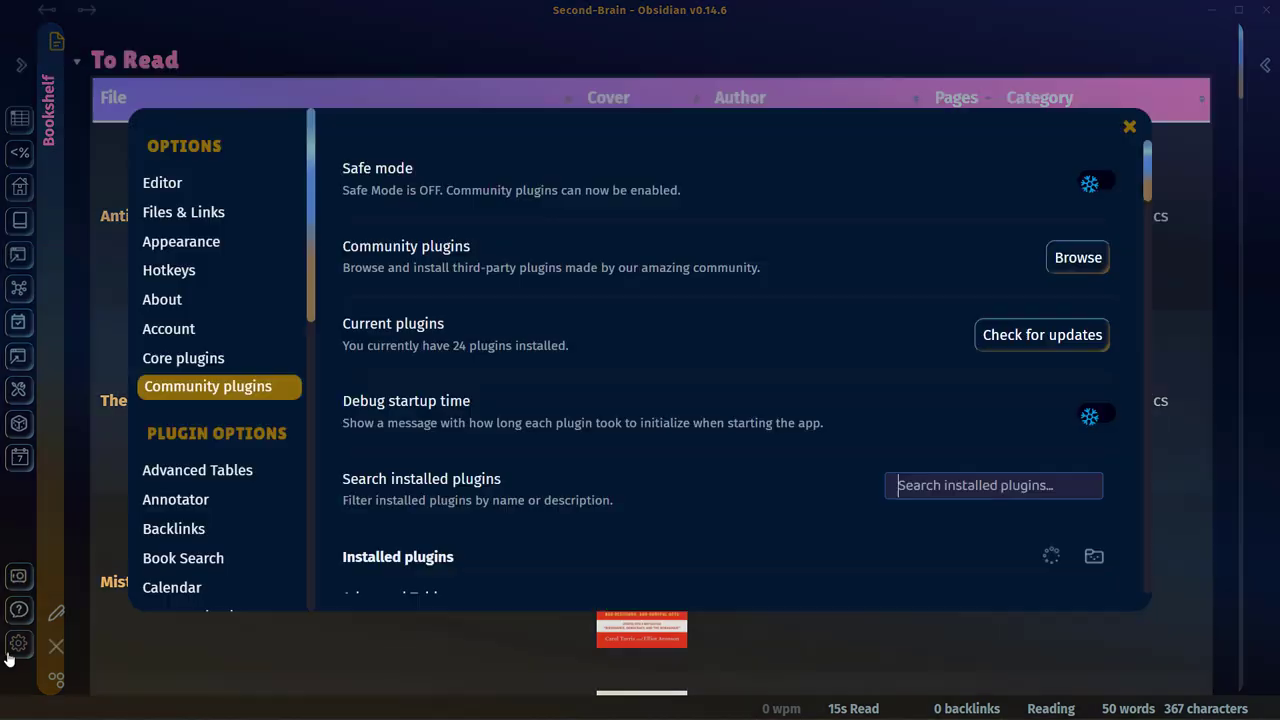
{"action": "left_click", "coordinate": [1080, 257]}
{"action": "left_click", "coordinate": [120, 323]}
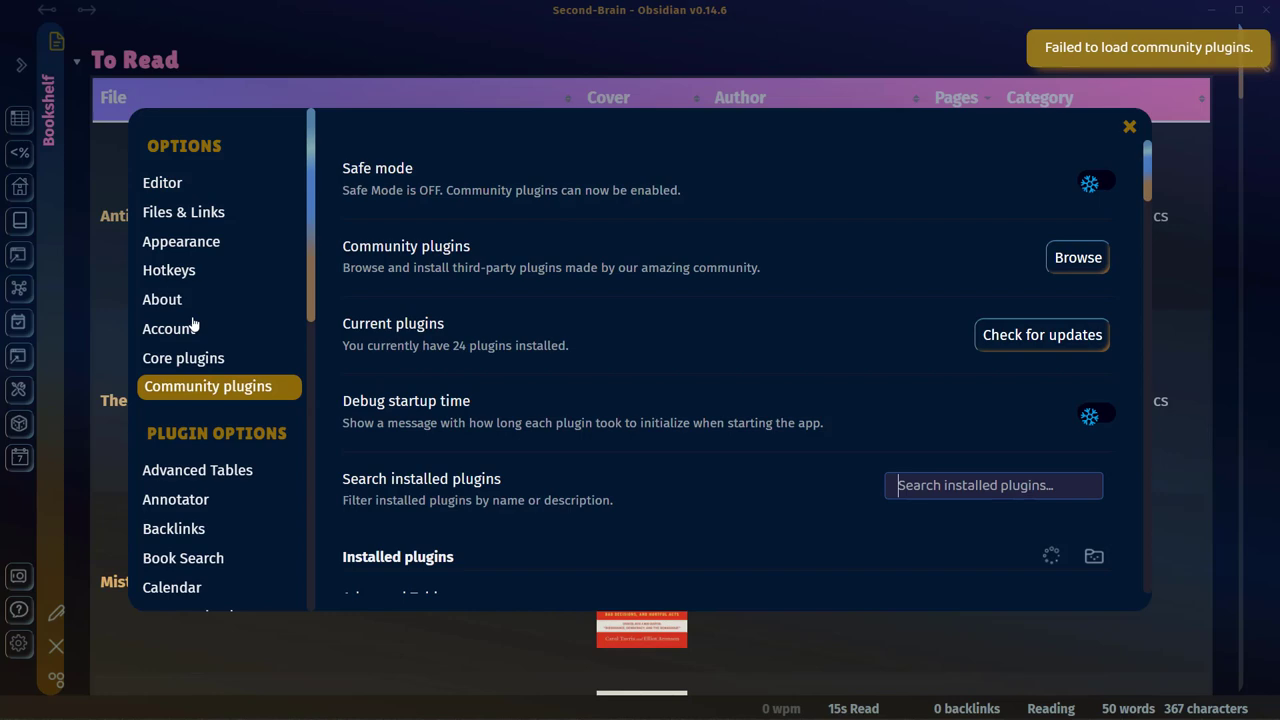
{"action": "left_click", "coordinate": [246, 253]}
{"action": "left_click", "coordinate": [1076, 257]}
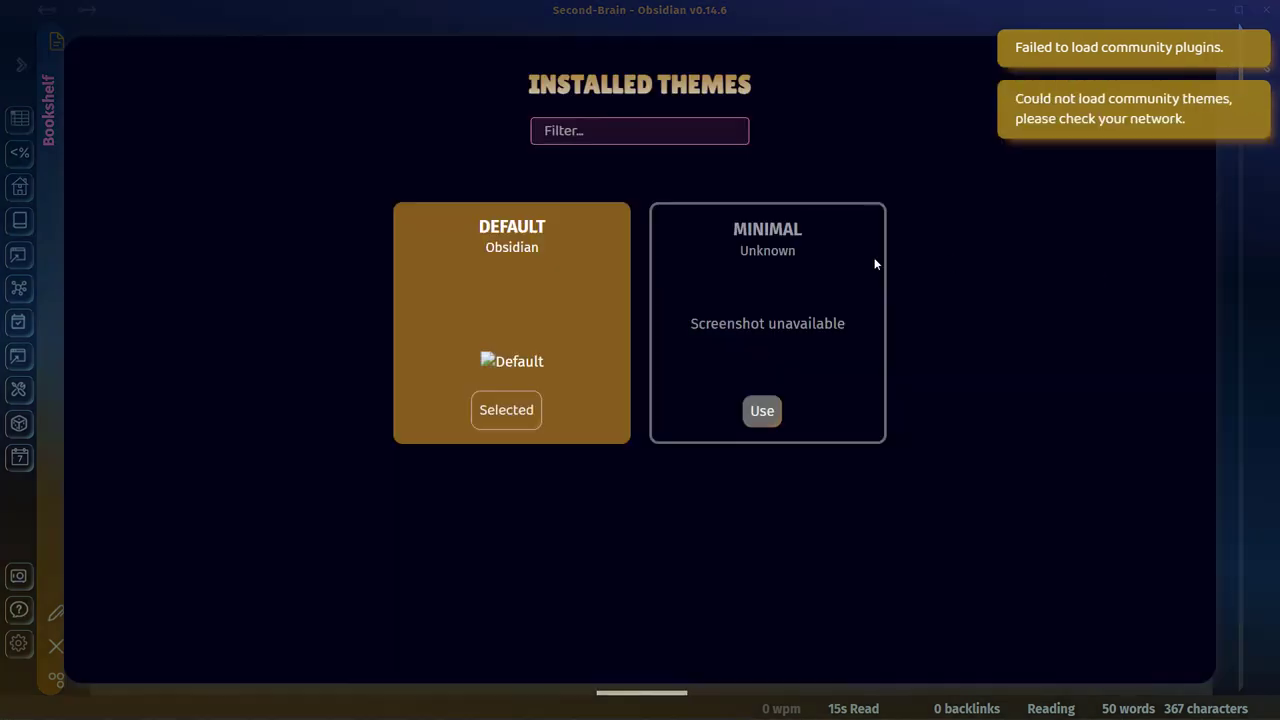
Apply the installed Minimal theme and close the theme manager and settings.
{"action": "left_click", "coordinate": [760, 418]}
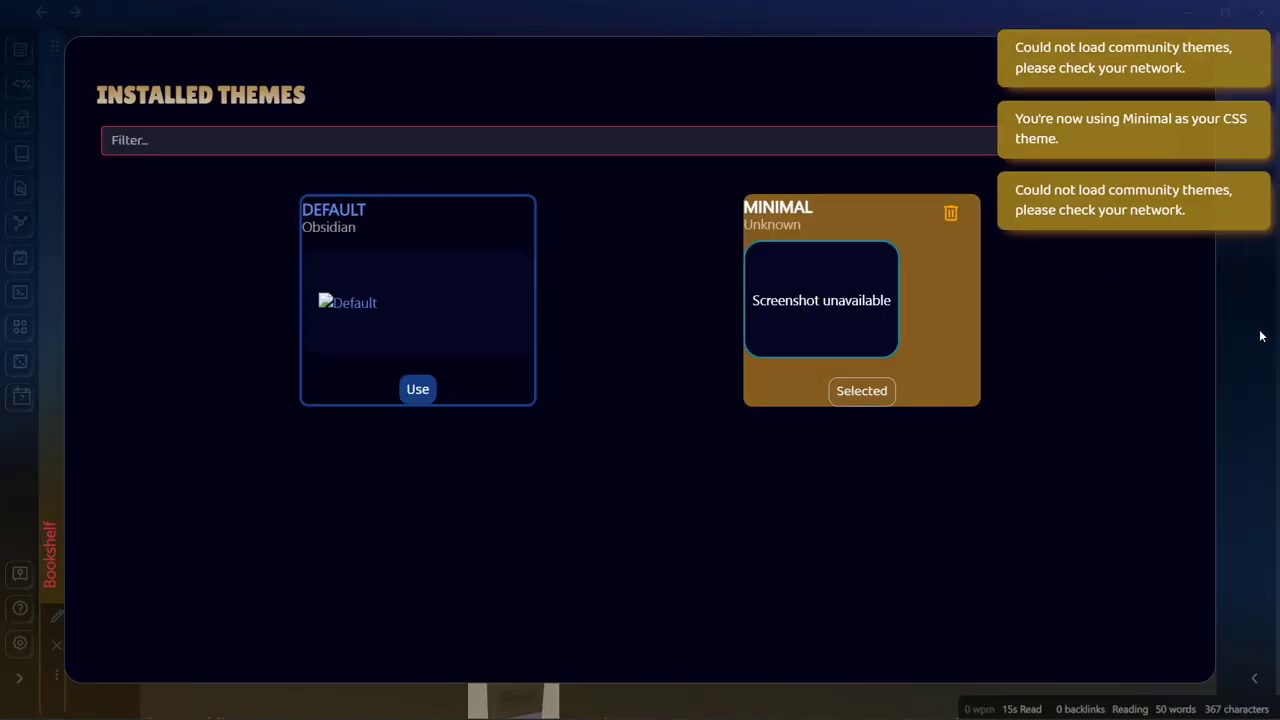
{"action": "left_click", "coordinate": [1260, 335]}
{"action": "left_click", "coordinate": [1260, 335]}
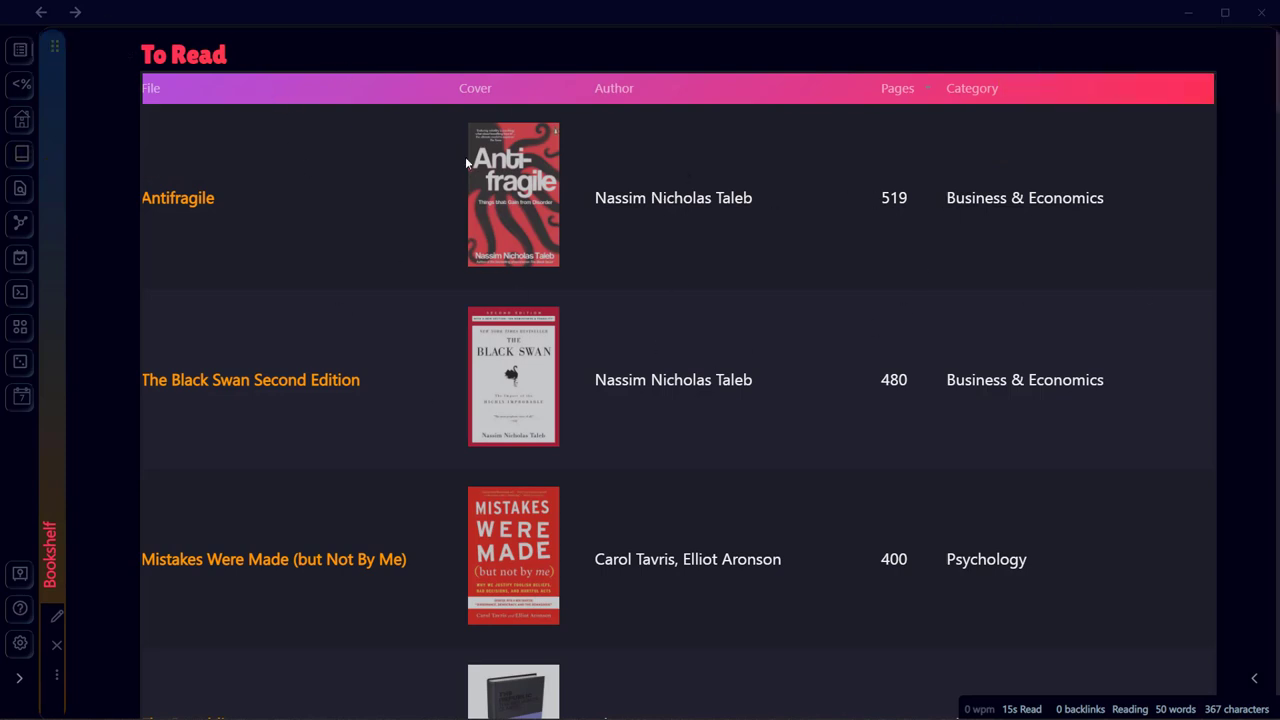
In the Bookshelf note's source, fold the To Read section and insert two blank lines above its heading.
{"action": "key", "text": "ctrl+e"}
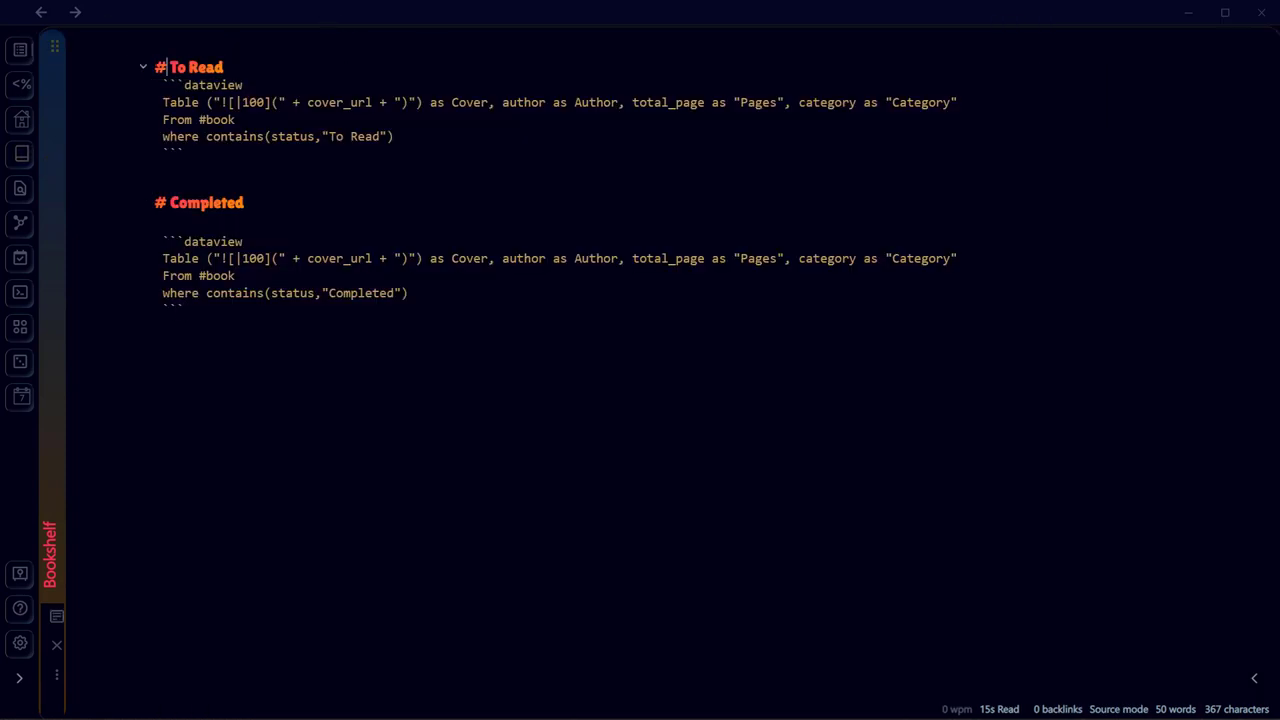
{"action": "left_click", "coordinate": [143, 67]}
{"action": "left_click", "coordinate": [153, 67]}
{"action": "key", "text": "Return"}
{"action": "key", "text": "Return"}
{"action": "key", "text": "Up"}
{"action": "key", "text": "Up"}
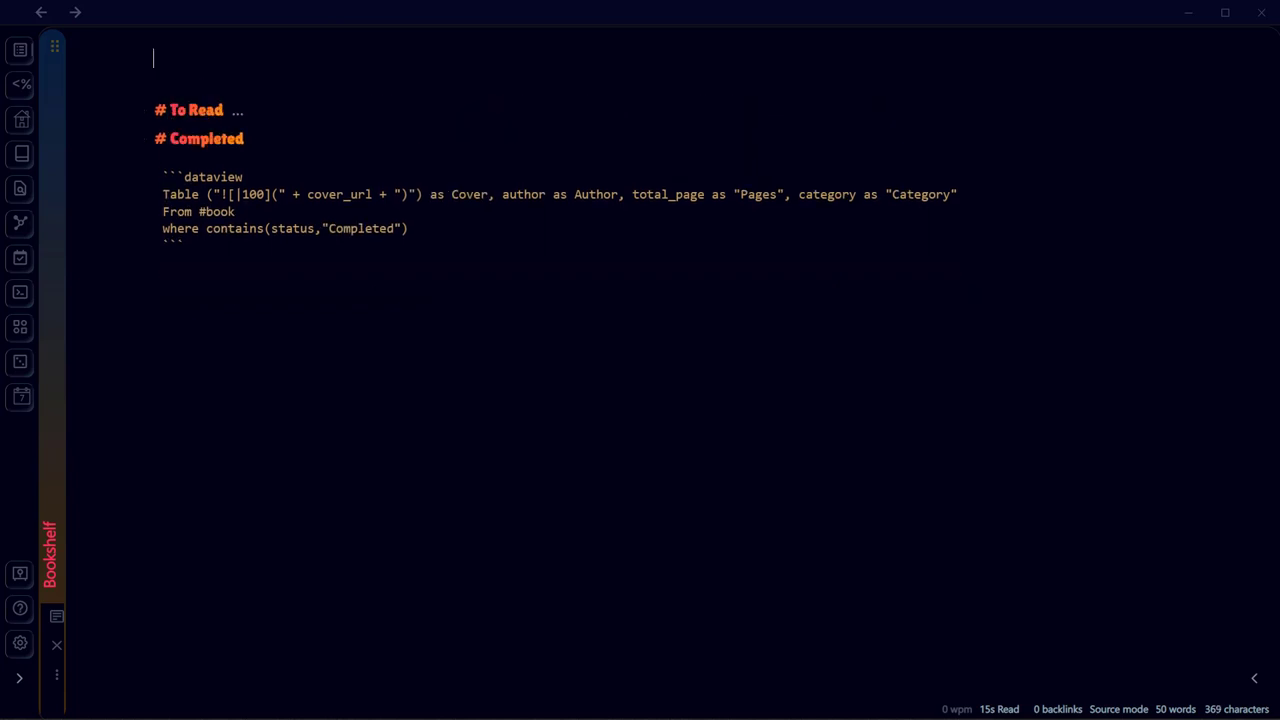
Add a front matter block containing cssclass: cards at the very start of the Bookshelf note.
{"action": "type", "text": "---"}
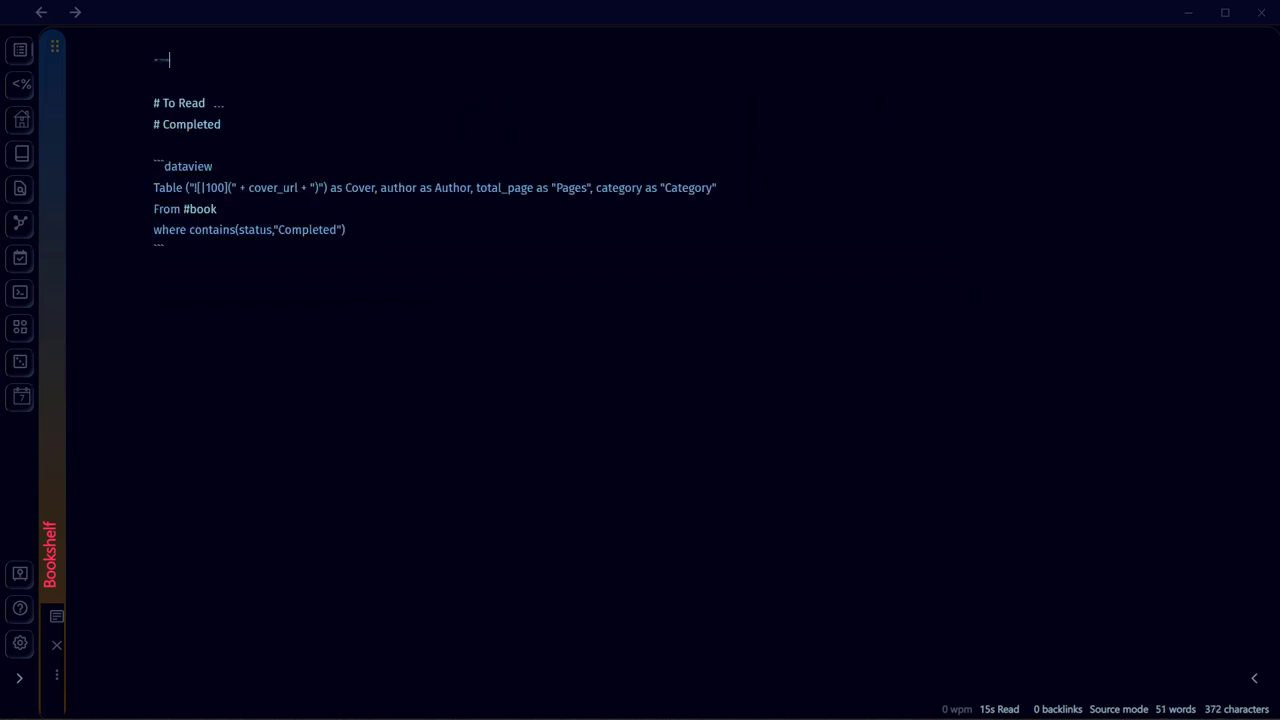
{"action": "key", "text": "Return"}
{"action": "type", "text": "cssclass"}
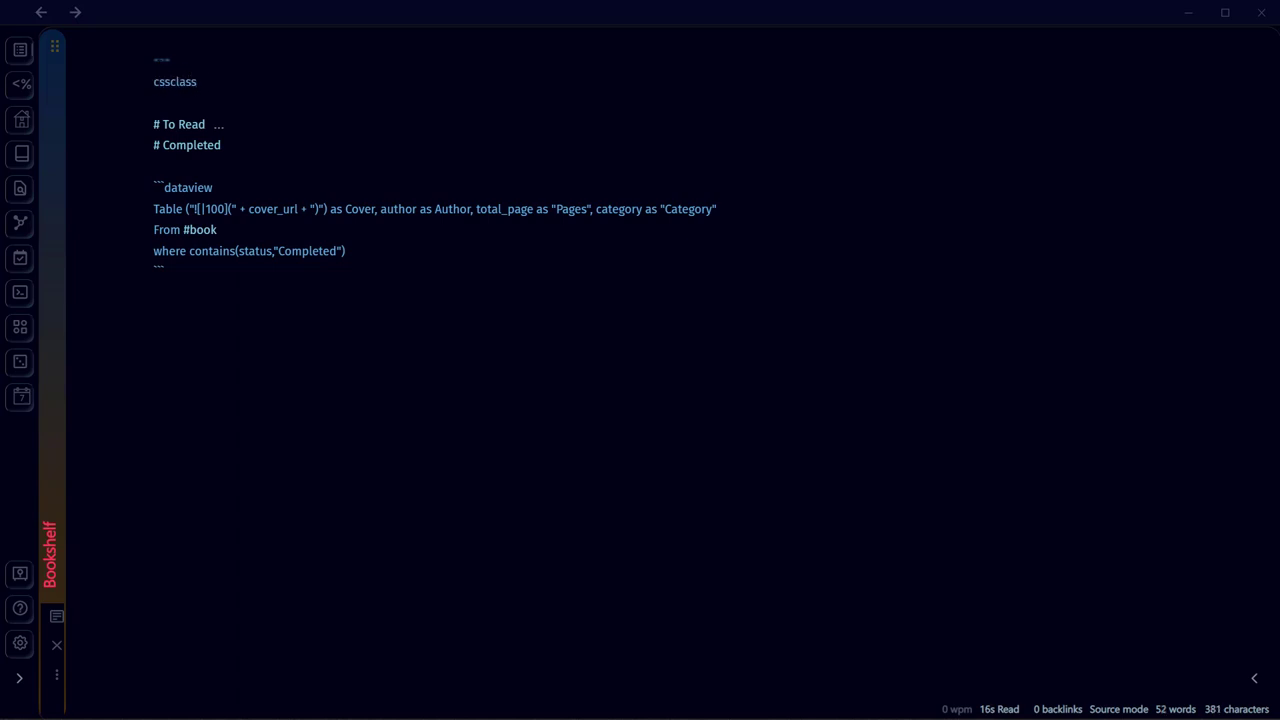
{"action": "type", "text": ": cards"}
{"action": "key", "text": "Return"}
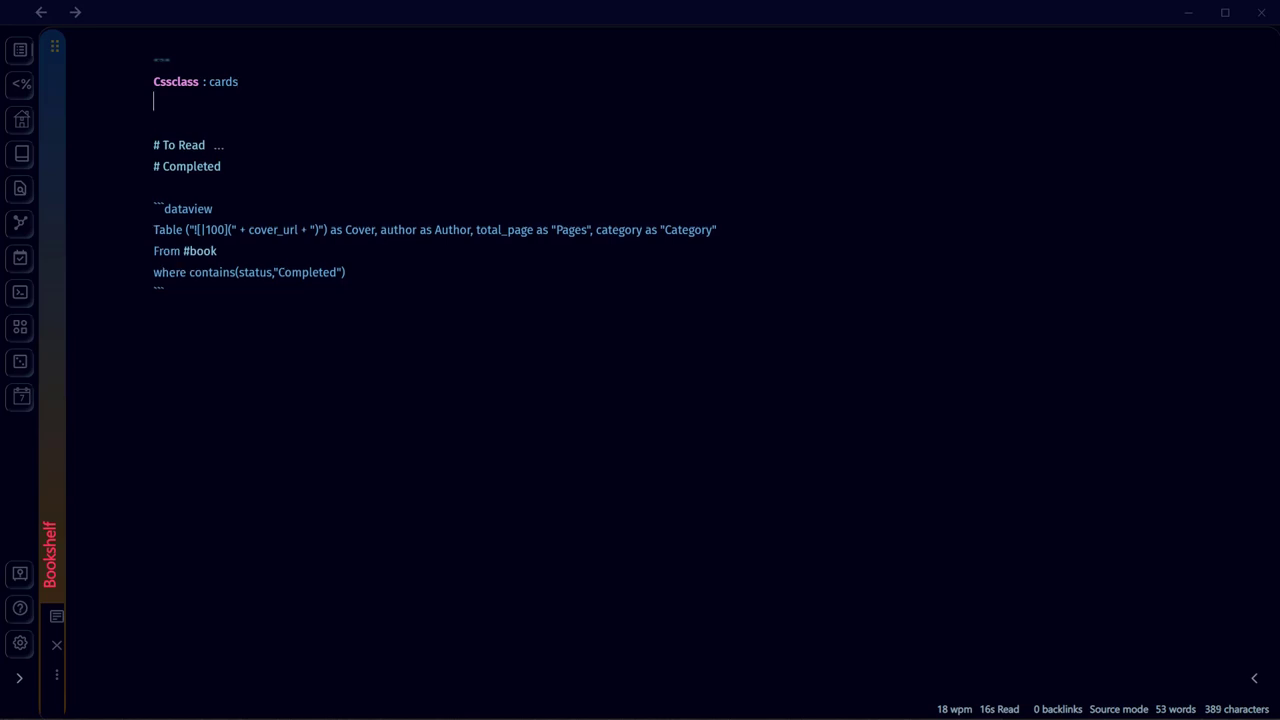
{"action": "type", "text": "---"}
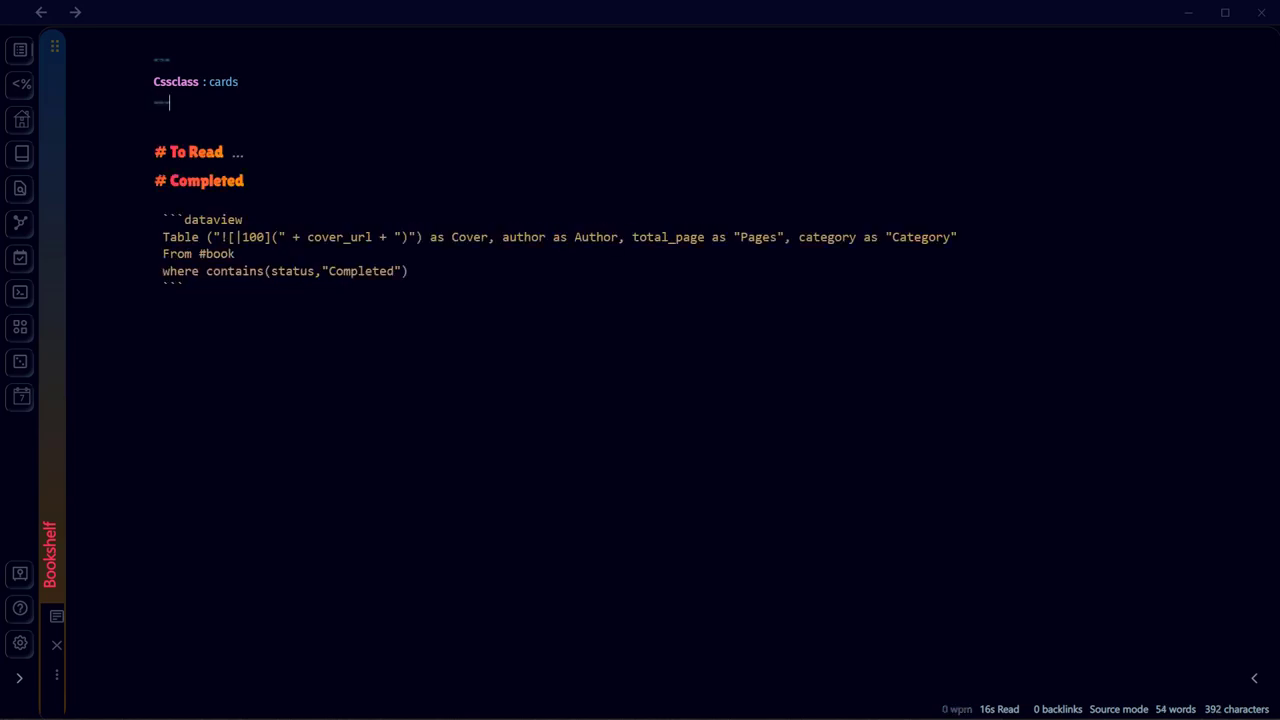
Show the Bookshelf note in reading view, unfold To Read to look through its book cards, and fold it again.
{"action": "key", "text": "ctrl+e"}
{"action": "left_click", "coordinate": [133, 57]}
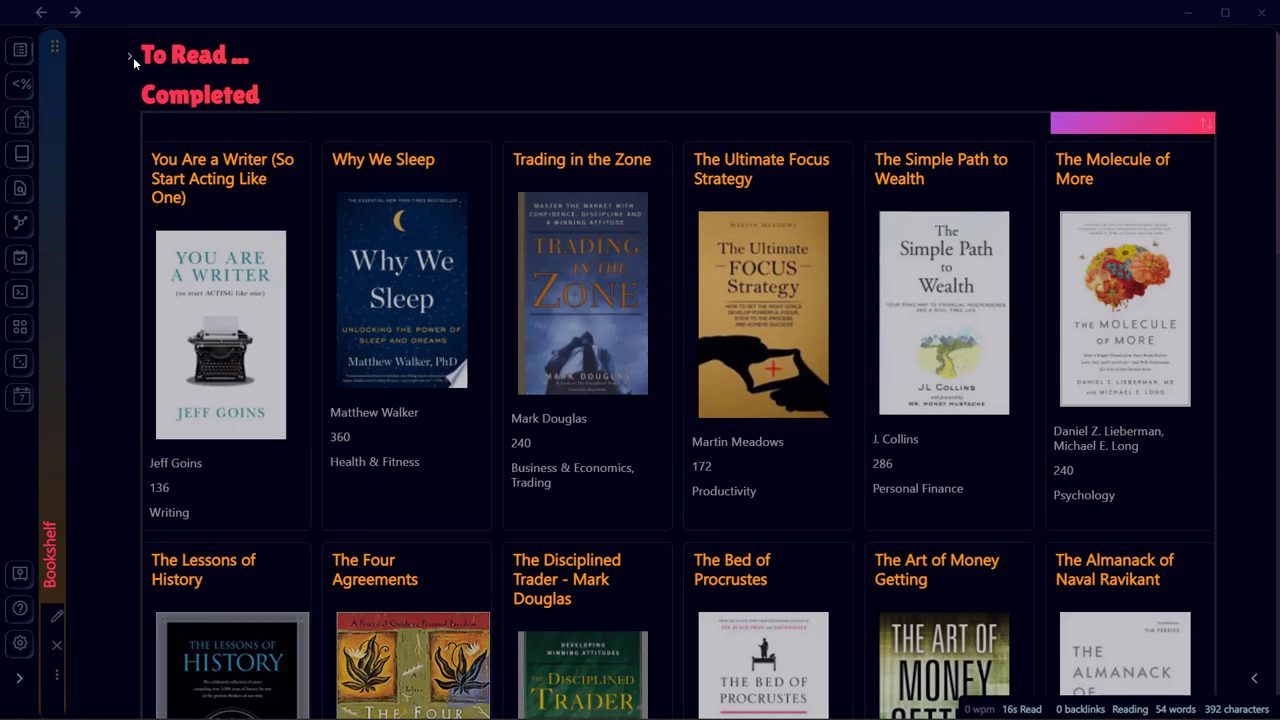
{"action": "left_click", "coordinate": [133, 57]}
{"action": "scroll", "coordinate": [680, 400], "scroll_direction": "down", "scroll_amount": 10}
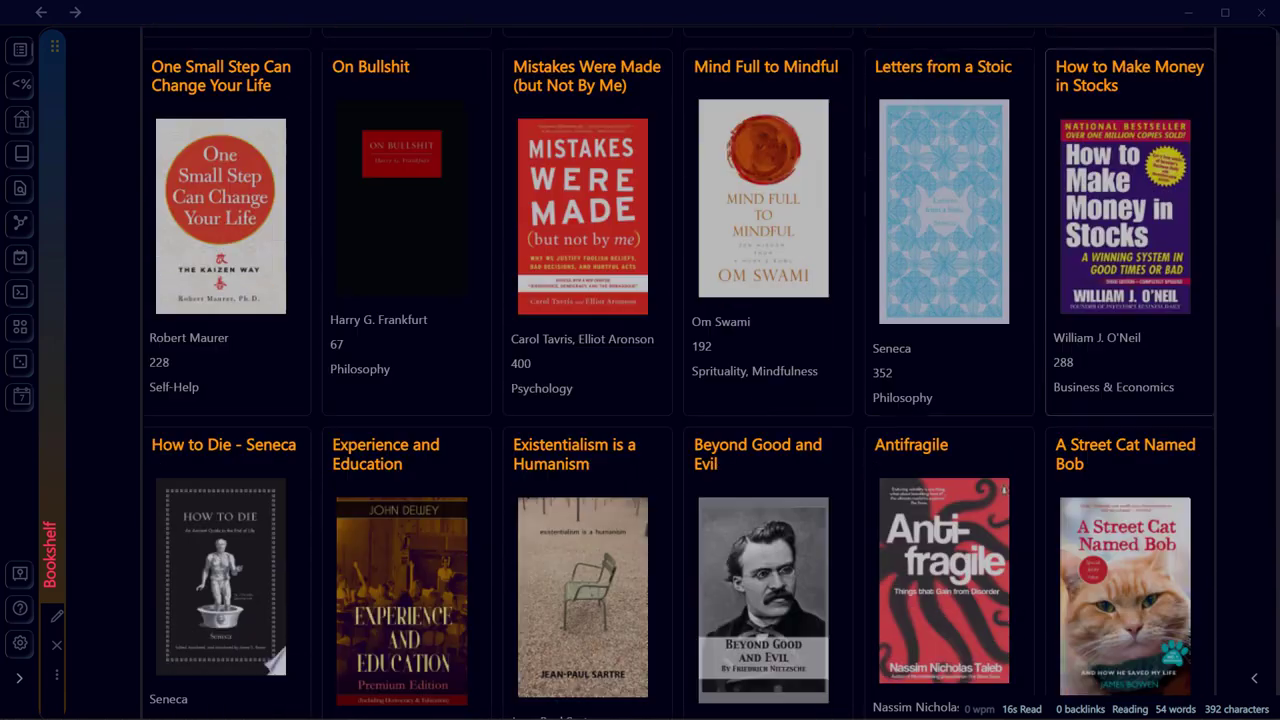
{"action": "scroll", "coordinate": [823, 400], "scroll_direction": "down", "scroll_amount": 3}
{"action": "scroll", "coordinate": [531, 303], "scroll_direction": "up", "scroll_amount": 15}
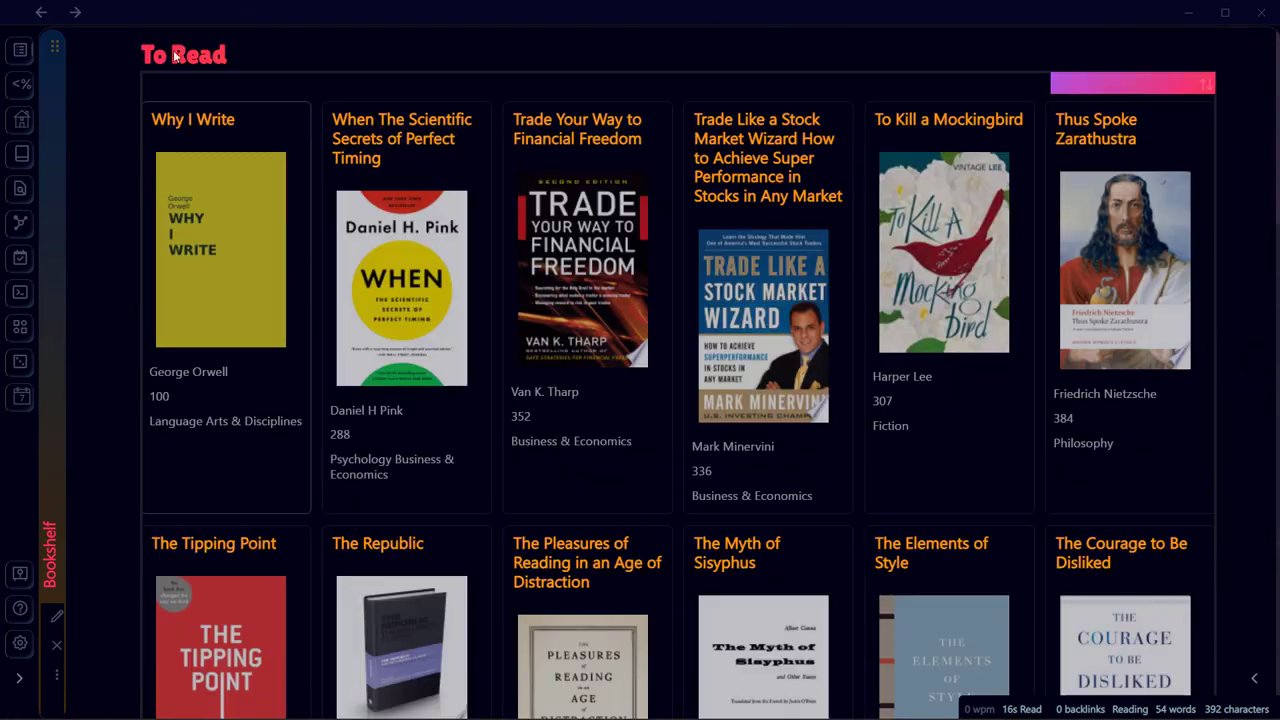
{"action": "left_click", "coordinate": [133, 57]}
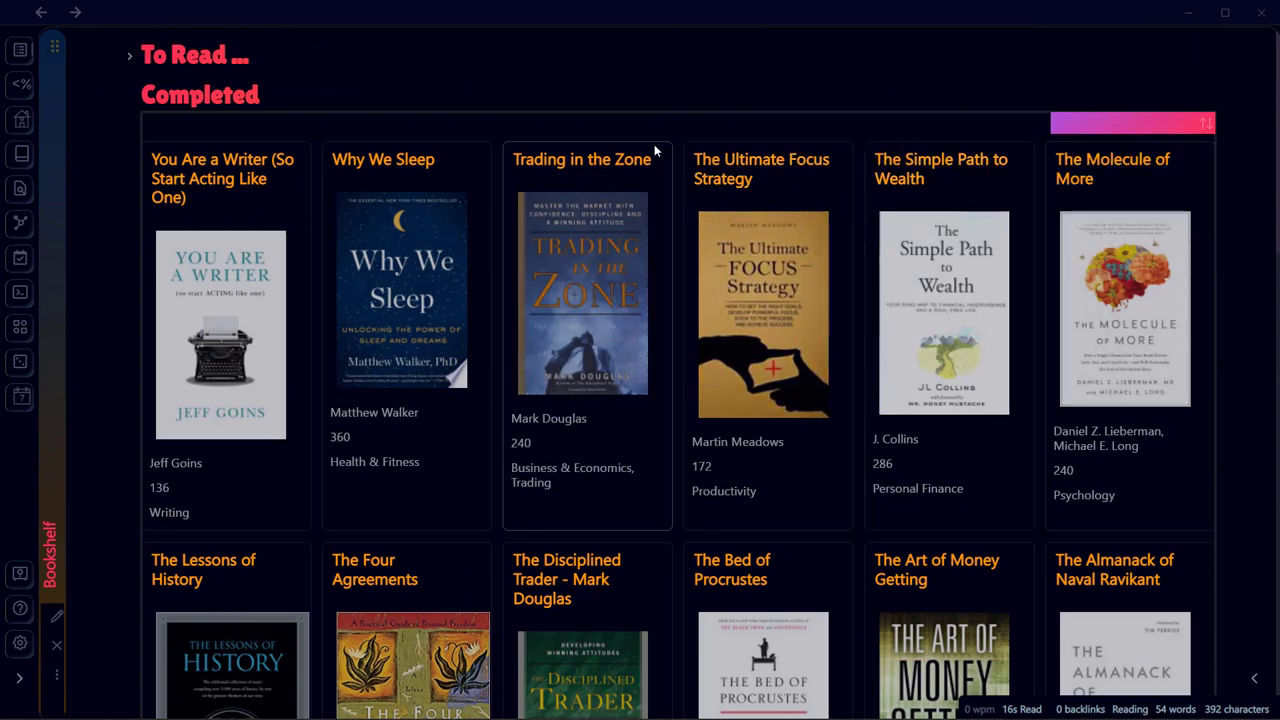
Open The Ultimate Focus Strategy from the Completed cards and read through its notes on goals, doubts and fear.
{"action": "left_click", "coordinate": [737, 176]}
{"action": "scroll", "coordinate": [797, 331], "scroll_direction": "down", "scroll_amount": 20}
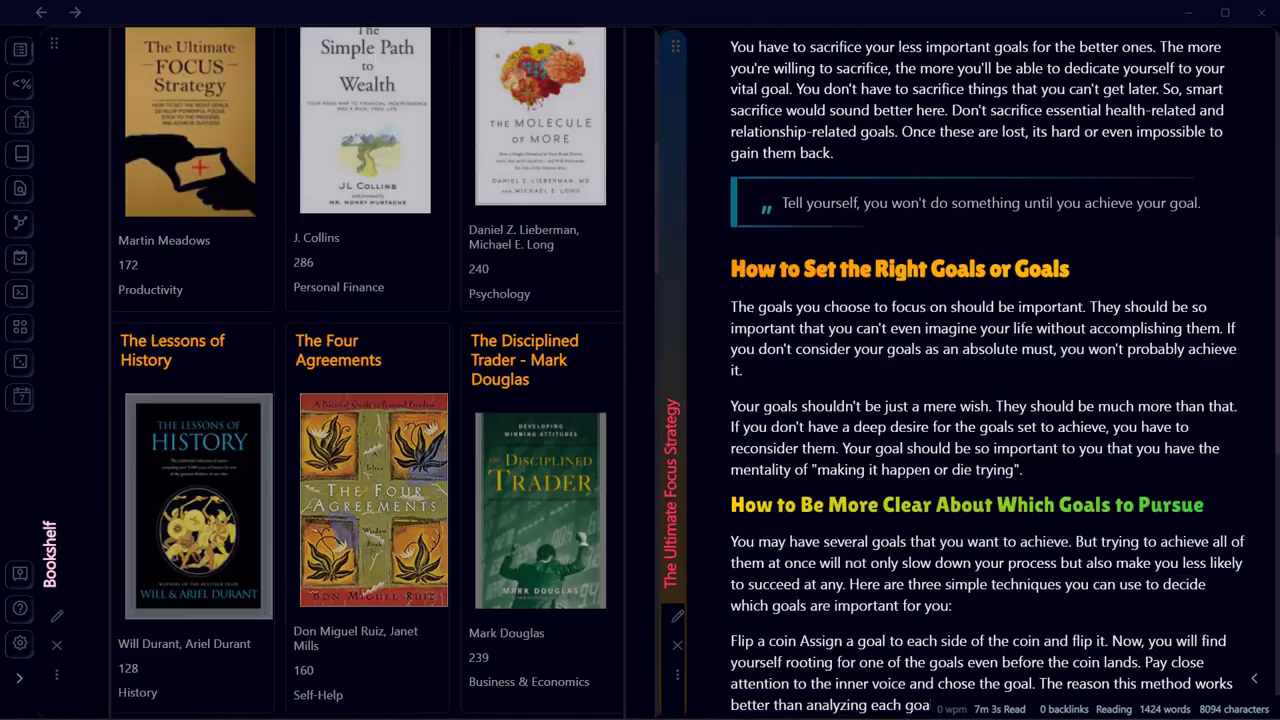
{"action": "left_click_drag", "start_coordinate": [905, 136], "coordinate": [946, 492]}
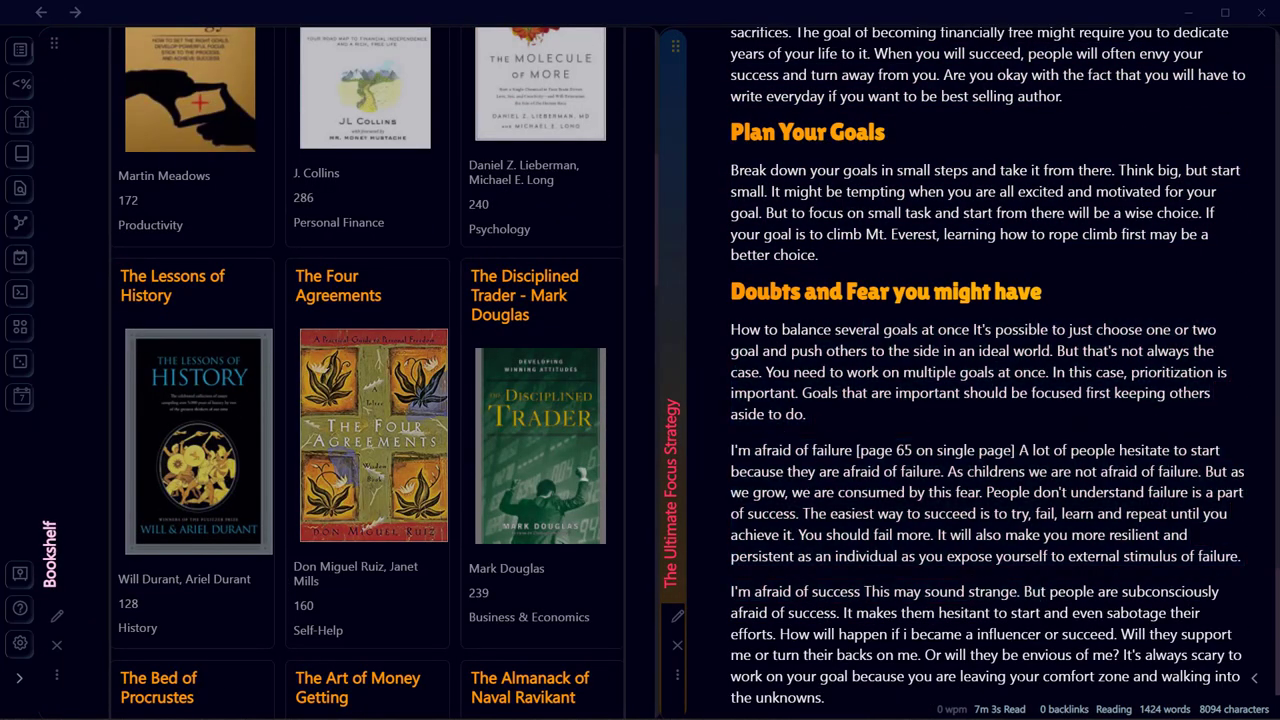
{"action": "scroll", "coordinate": [897, 407], "scroll_direction": "up", "scroll_amount": 15}
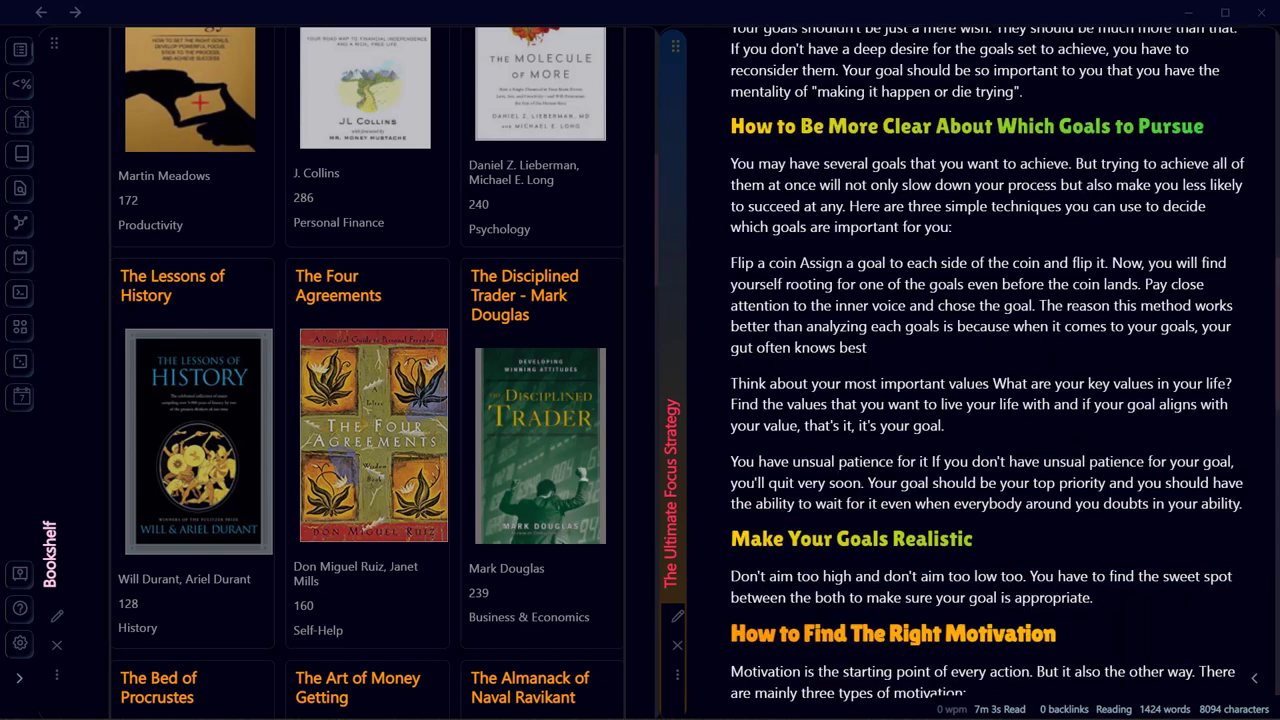
{"action": "scroll", "coordinate": [897, 407], "scroll_direction": "down", "scroll_amount": 8}
{"action": "scroll", "coordinate": [985, 370], "scroll_direction": "down", "scroll_amount": 6}
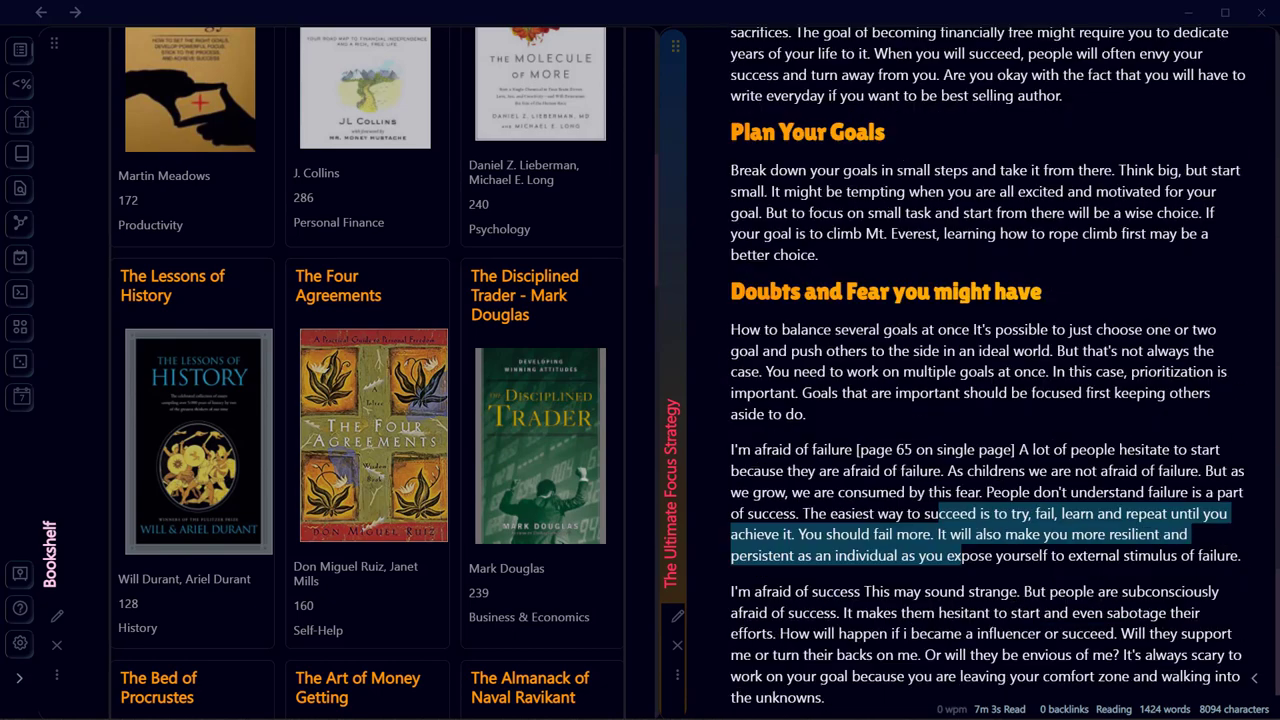